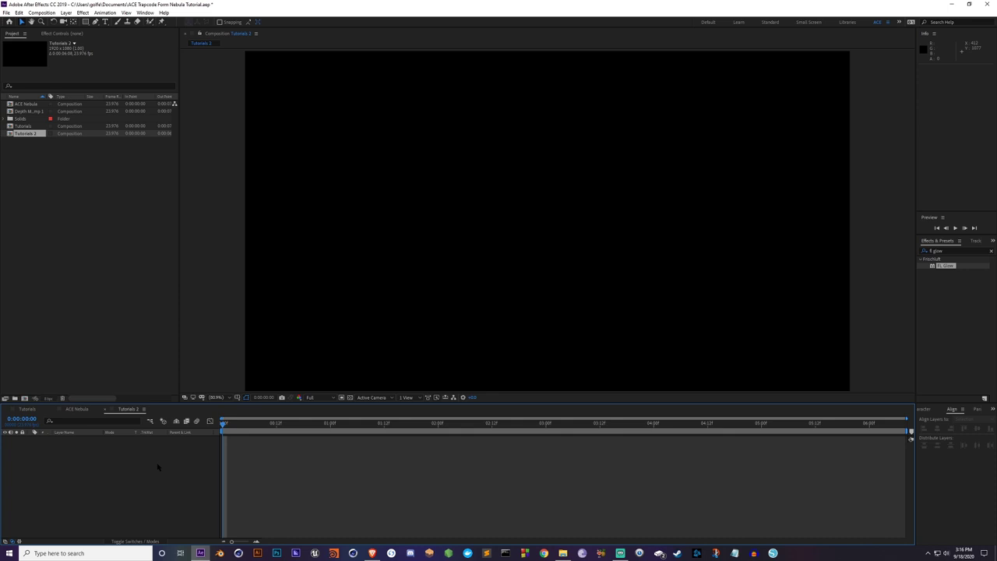
# Step: Review the Tutorials 2 composition settings, checking resolution, frame rate and duration, and keep them as they are
pyautogui.rightClick(159, 465)
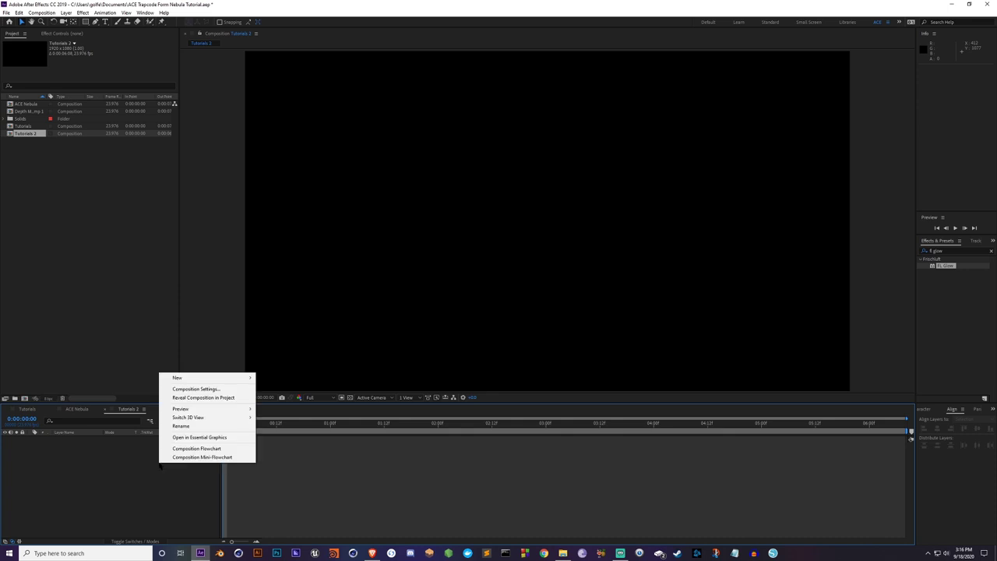
pyautogui.click(192, 388)
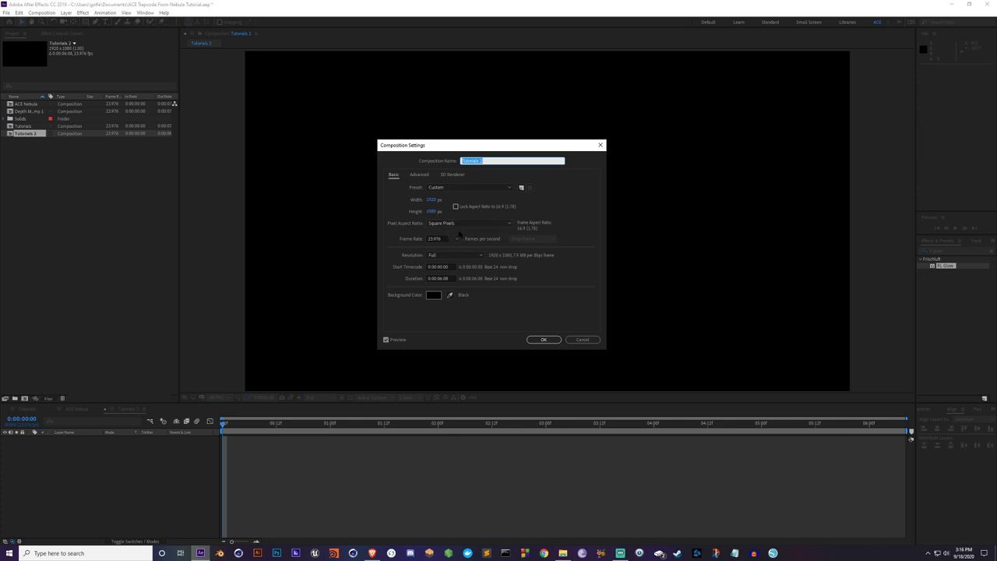
pyautogui.click(457, 239)
pyautogui.click(421, 242)
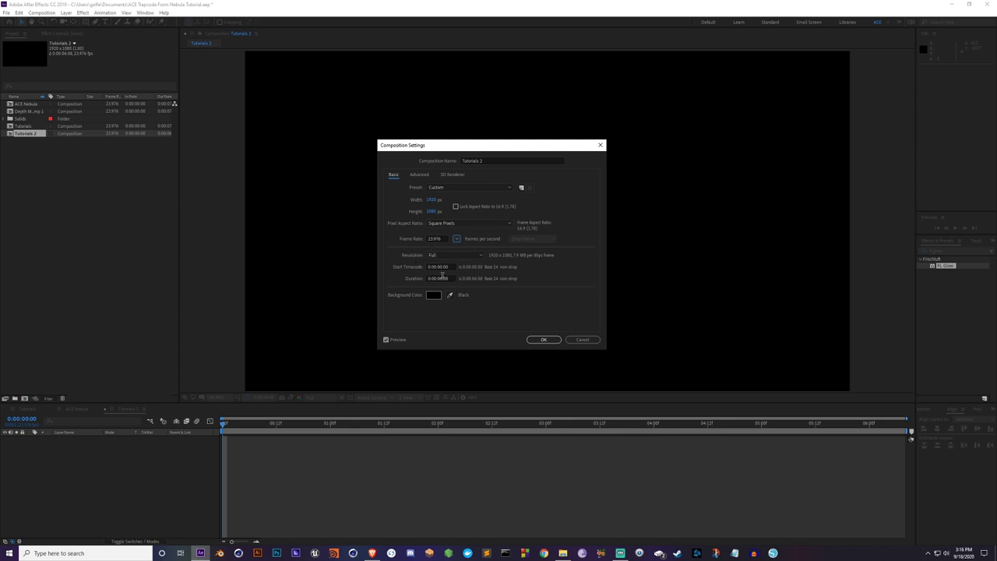
pyautogui.click(535, 340)
pyautogui.click(542, 340)
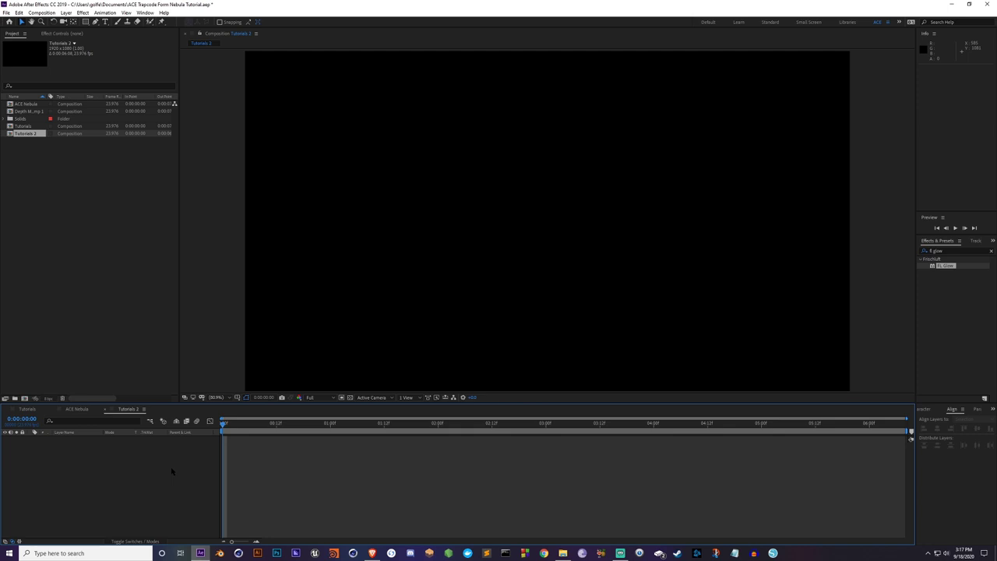
# Step: Create a composition-sized solid layer named "Nebula 2"
pyautogui.hotkey('ctrl', 'y')
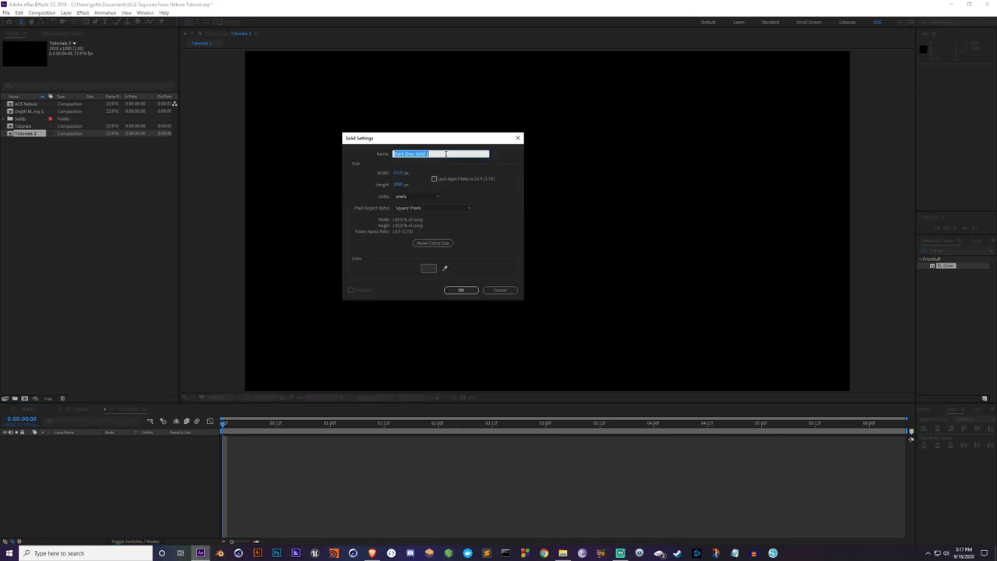
pyautogui.write('Nebula 2')
pyautogui.click(461, 290)
pyautogui.click(161, 493)
pyautogui.click(82, 439)
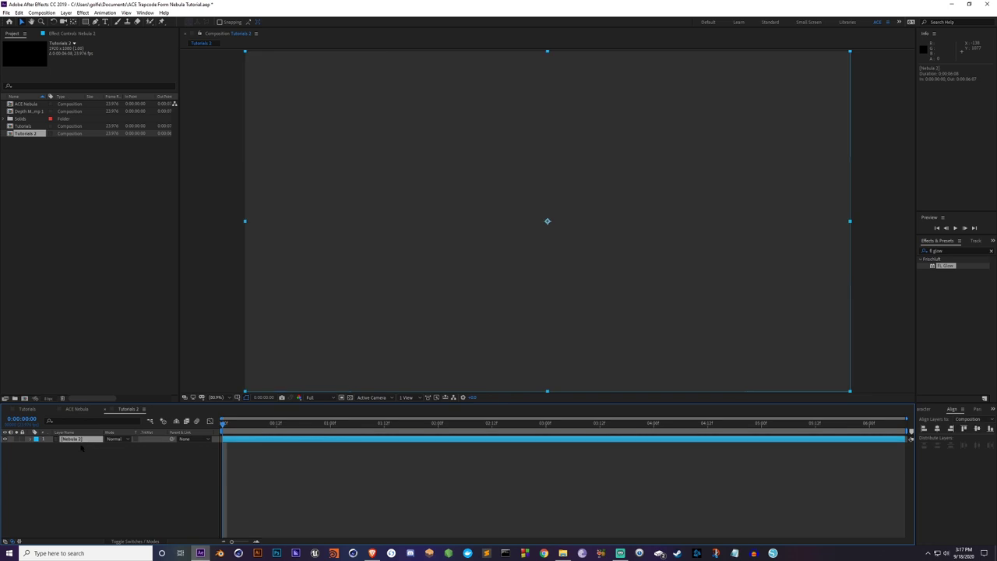
# Step: Find the RG Trapcode Form effect and apply it to the Nebula 2 layer
pyautogui.click(948, 251)
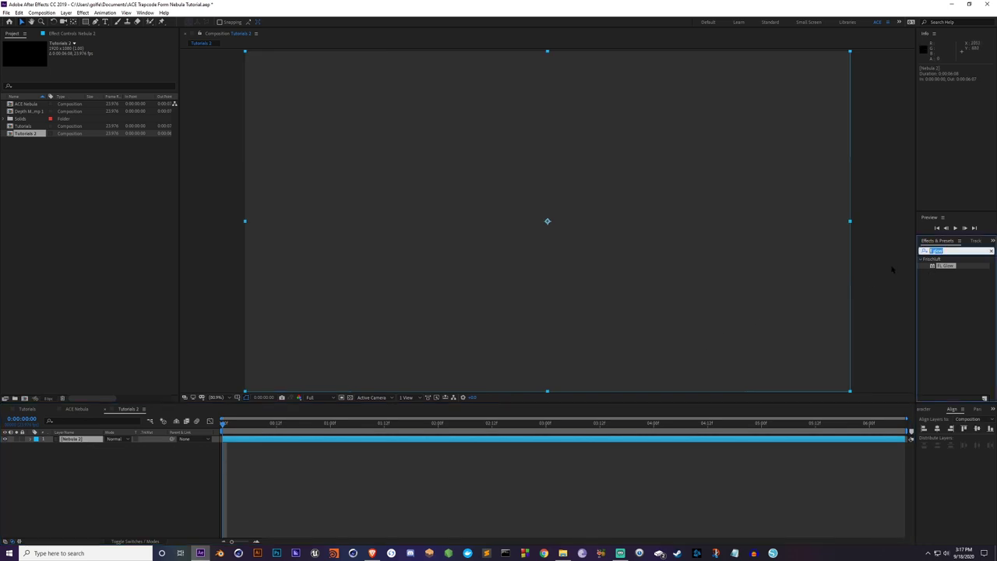
pyautogui.write('form')
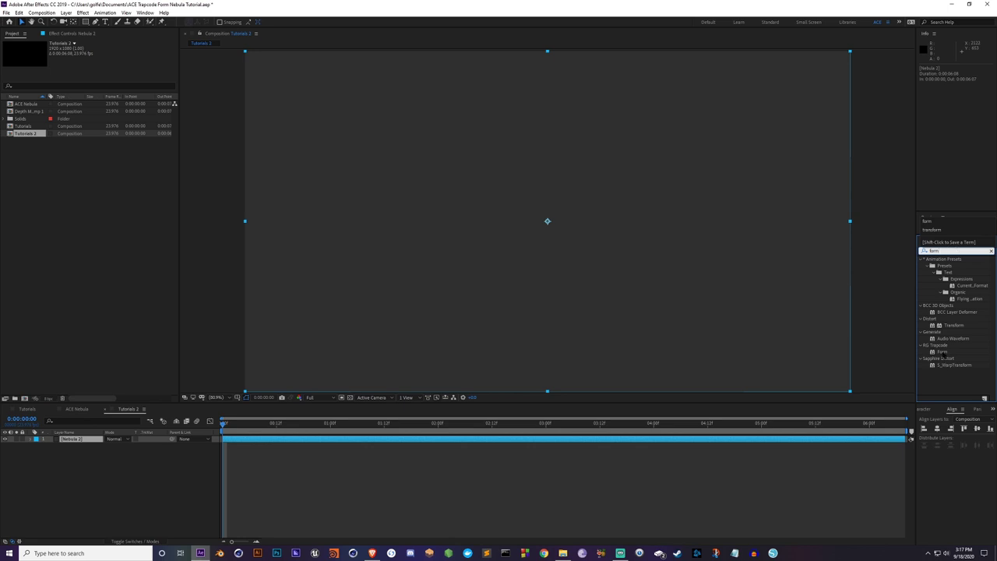
pyautogui.click(941, 351)
pyautogui.moveTo(945, 354); pyautogui.dragTo(442, 440)
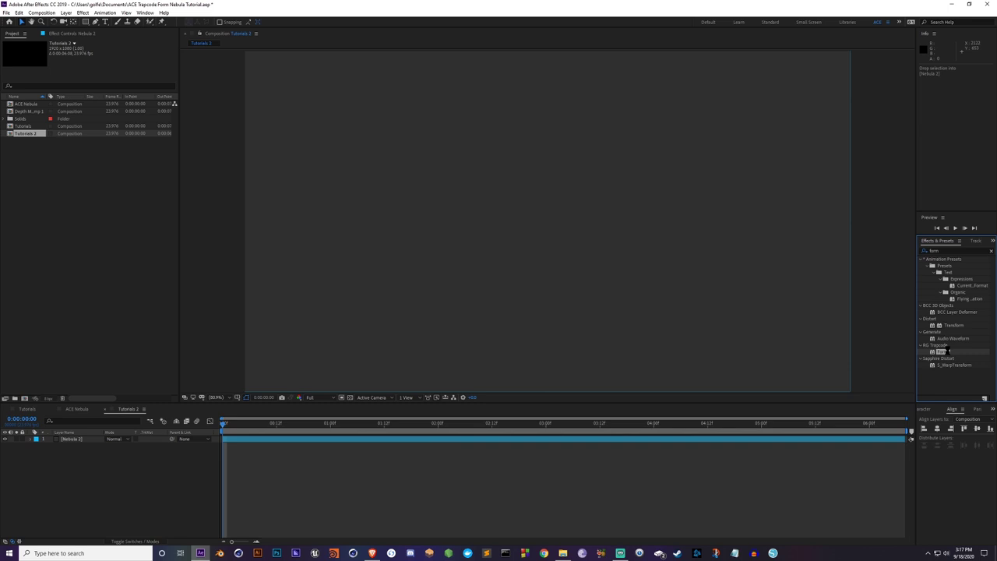
pyautogui.moveTo(946, 351); pyautogui.dragTo(516, 376)
pyautogui.moveTo(381, 440); pyautogui.dragTo(382, 440)
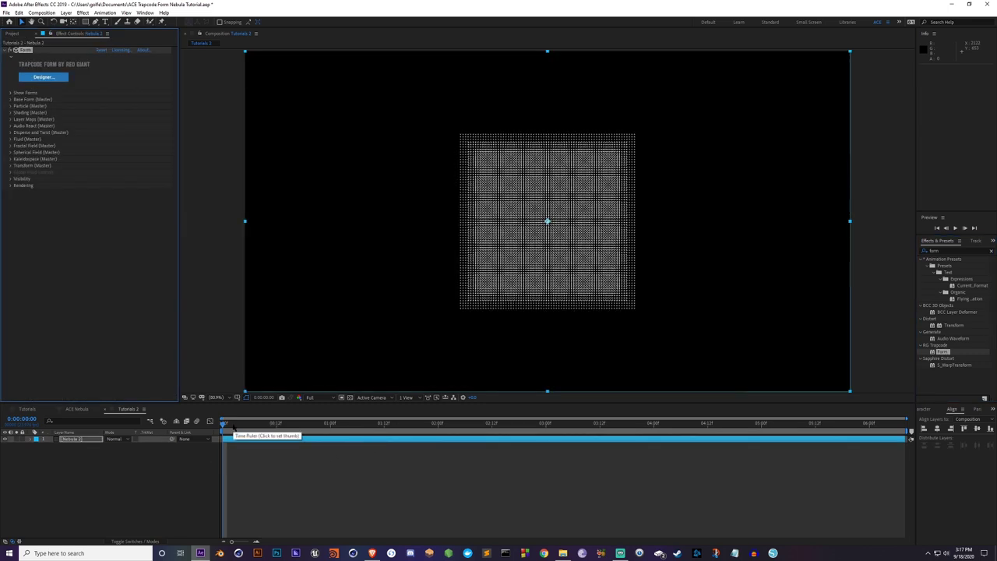
pyautogui.moveTo(236, 425); pyautogui.dragTo(156, 434)
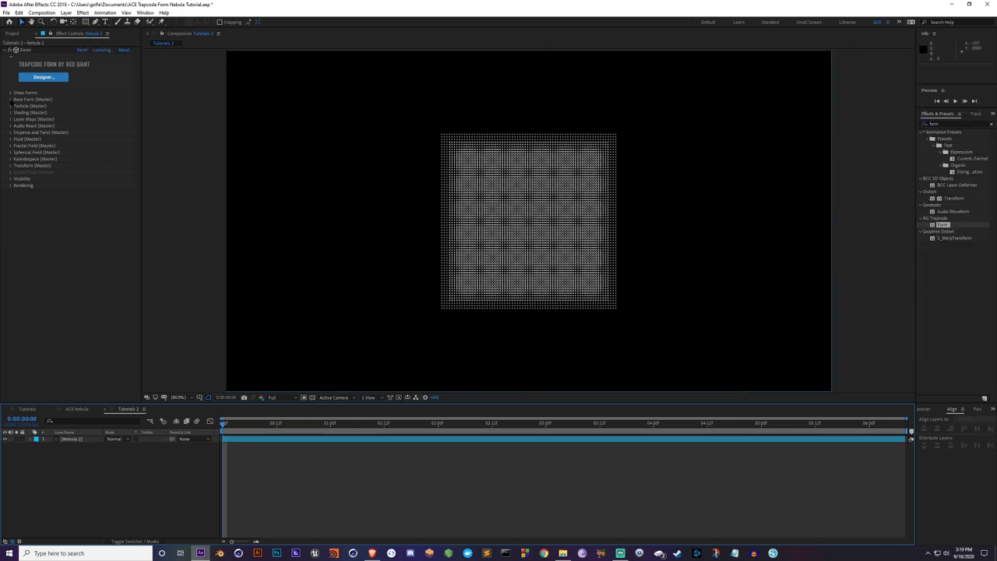
# Step: Switch Form's Base Form size to XYZ Individual, and try a much wider Size X before undoing that stretch
pyautogui.click(10, 99)
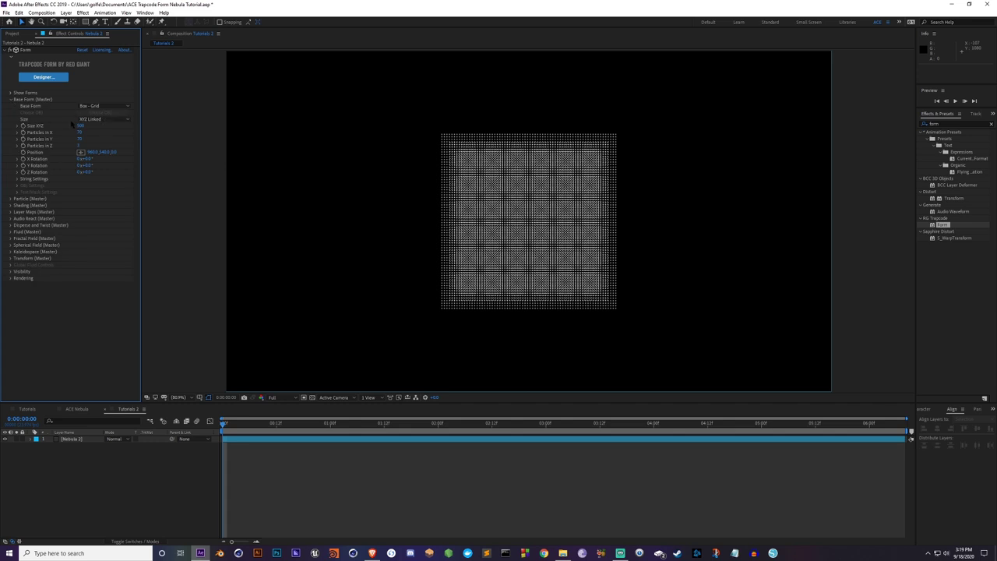
pyautogui.click(111, 119)
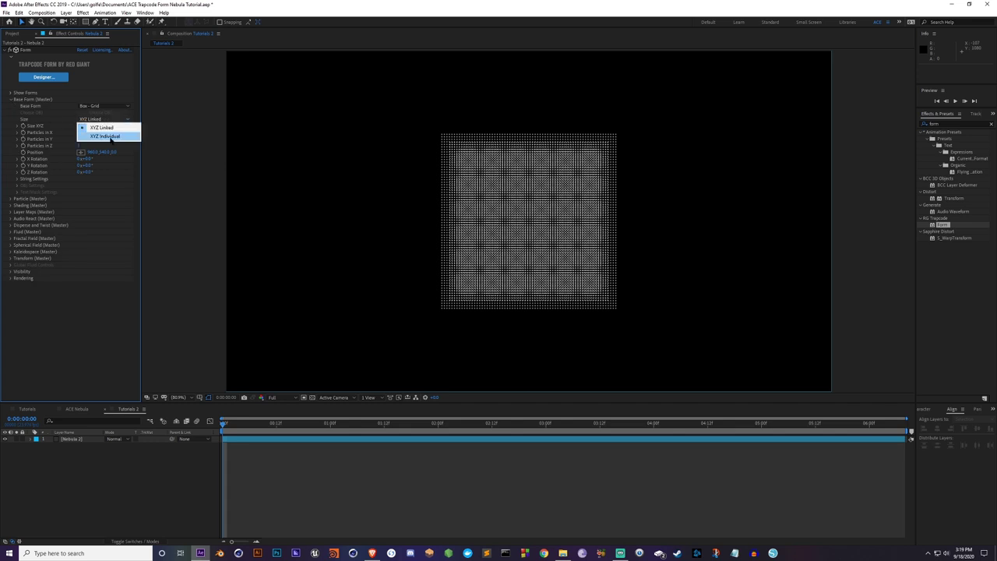
pyautogui.click(110, 137)
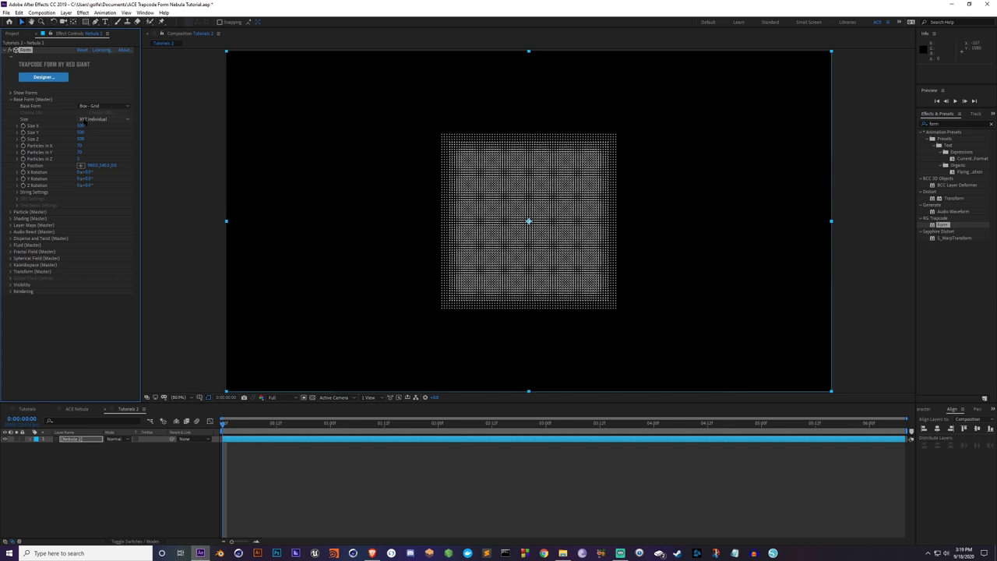
pyautogui.moveTo(81, 127); pyautogui.dragTo(126, 129)
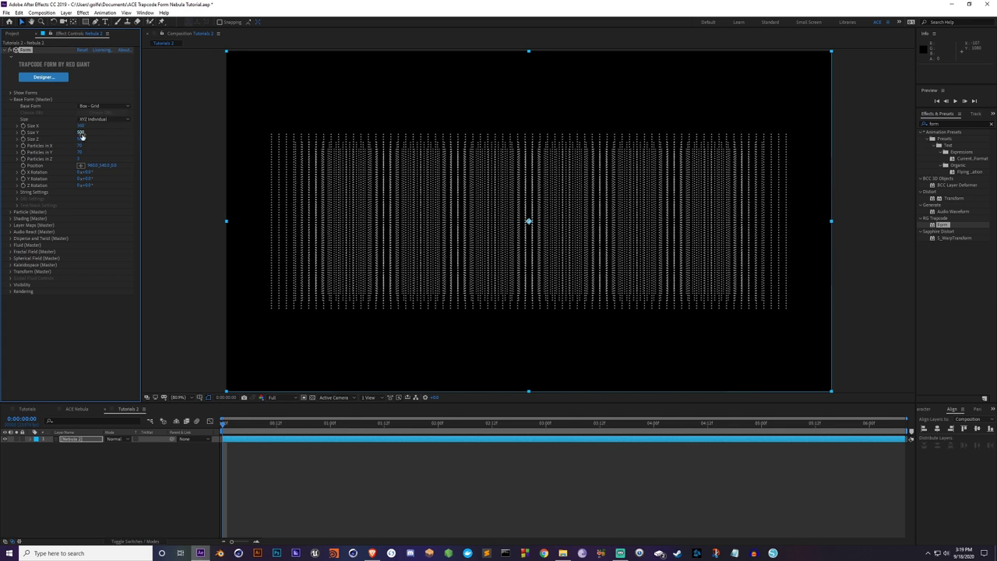
pyautogui.hotkey('ctrl', 'z')
# Step: Set the Base Form's Size Y to 250, keeping Size X at 500
pyautogui.moveTo(96, 141)
pyautogui.mouseDown()
pyautogui.moveTo(129, 143)
pyautogui.moveTo(105, 149)
pyautogui.mouseUp()
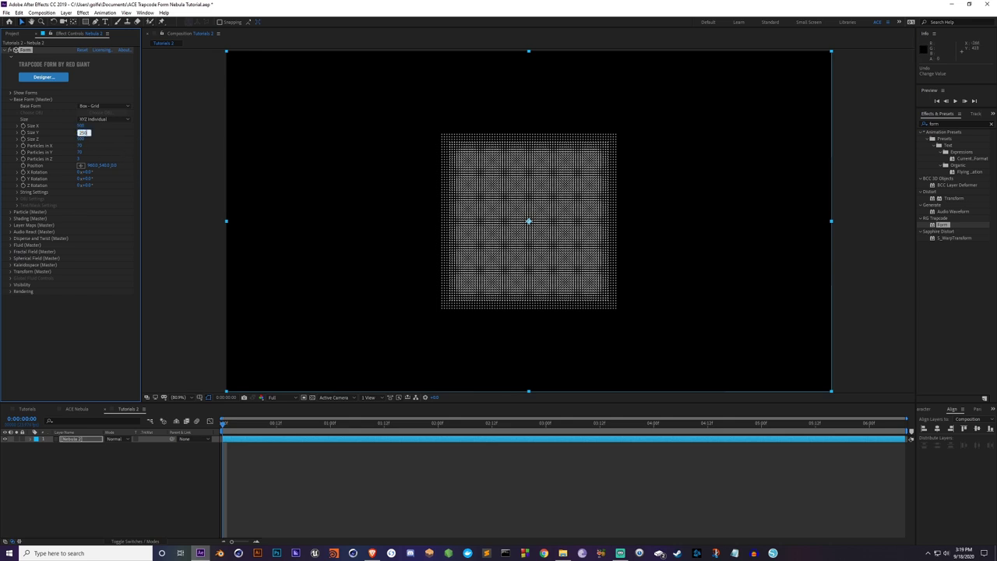
pyautogui.press('Return')
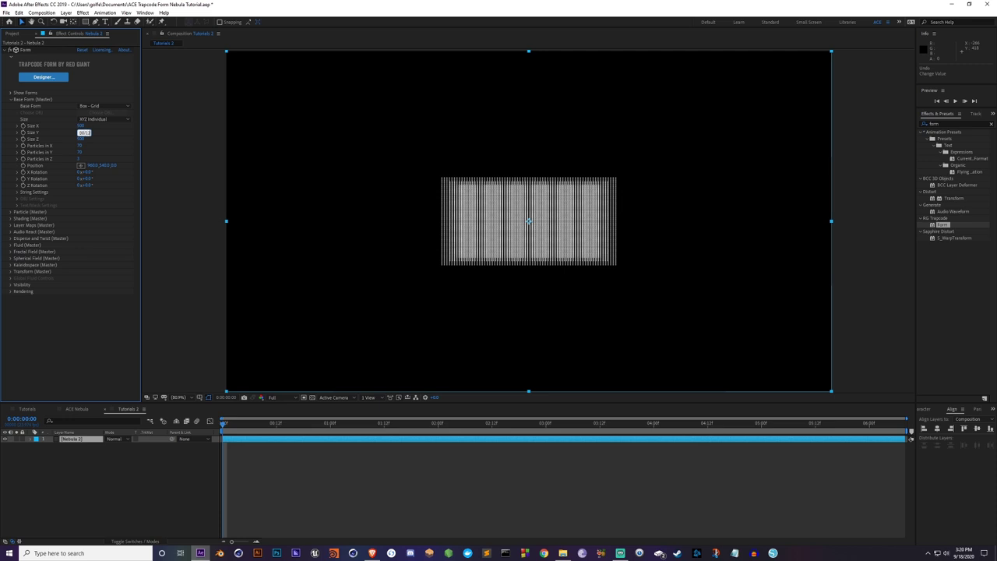
pyautogui.press('Return')
pyautogui.click(80, 125)
pyautogui.press('Return')
pyautogui.click(10, 100)
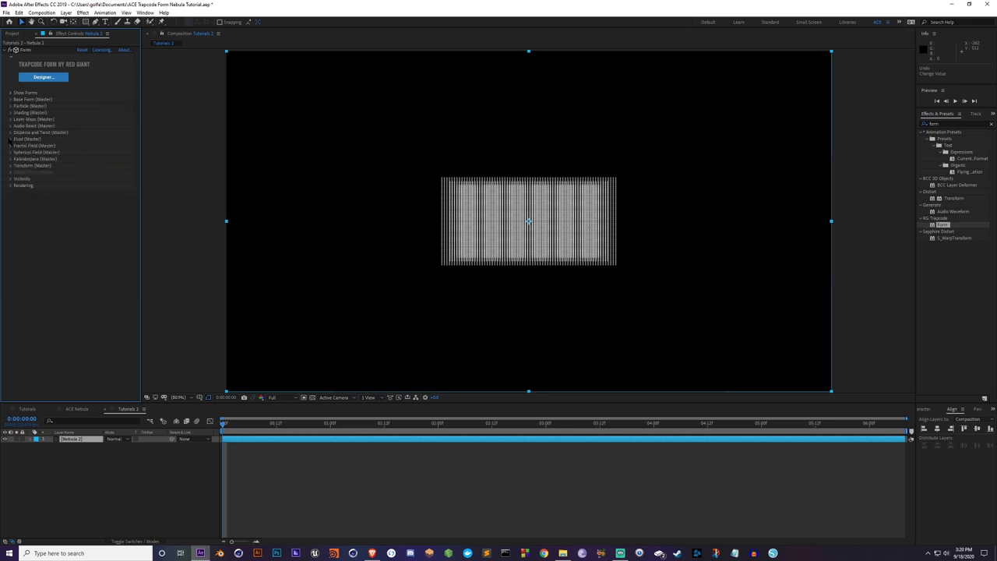
# Step: Enable Fluid Motion in Form's Fluid settings, preview the particle movement, and return to the first frame
pyautogui.click(10, 138)
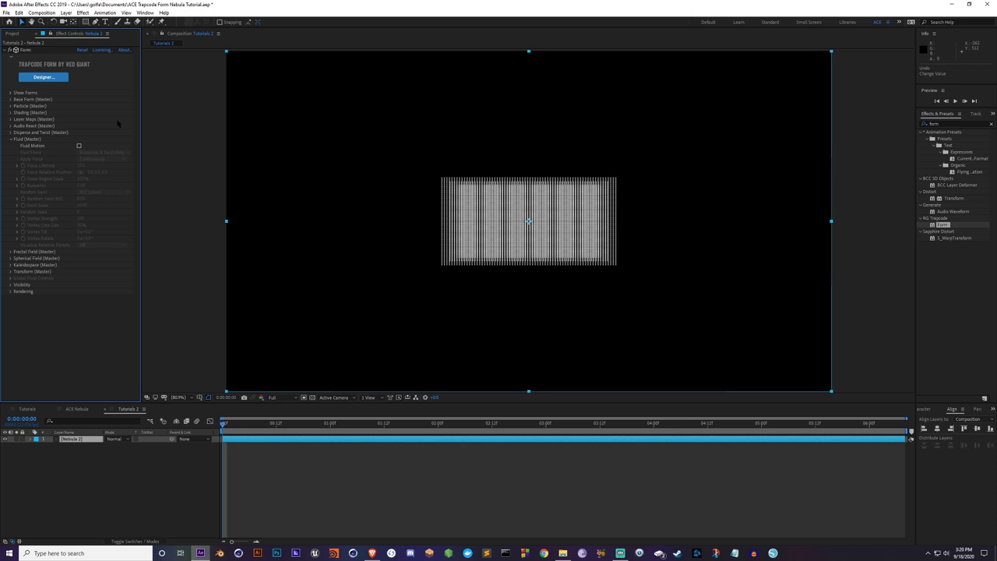
pyautogui.click(79, 146)
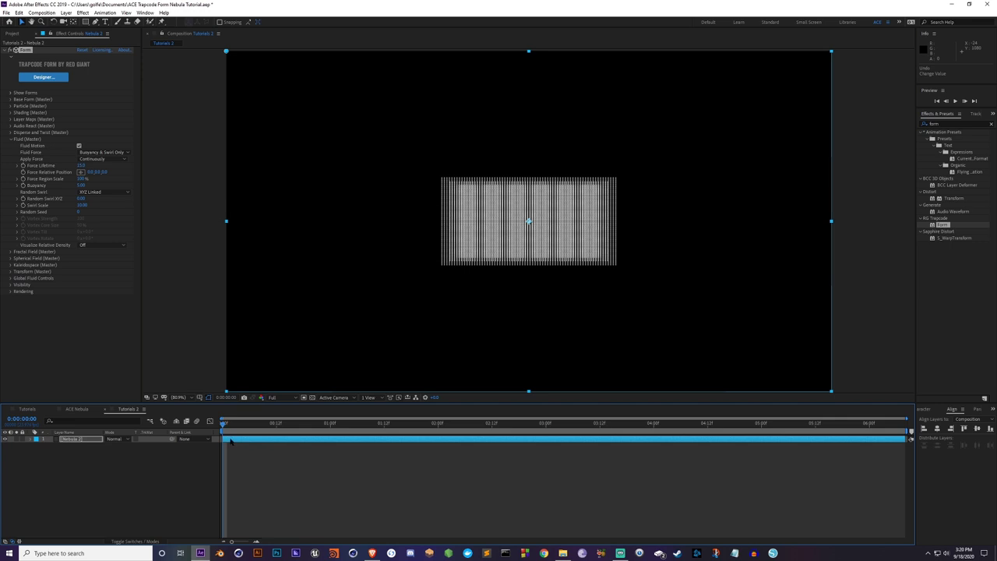
pyautogui.press('space')
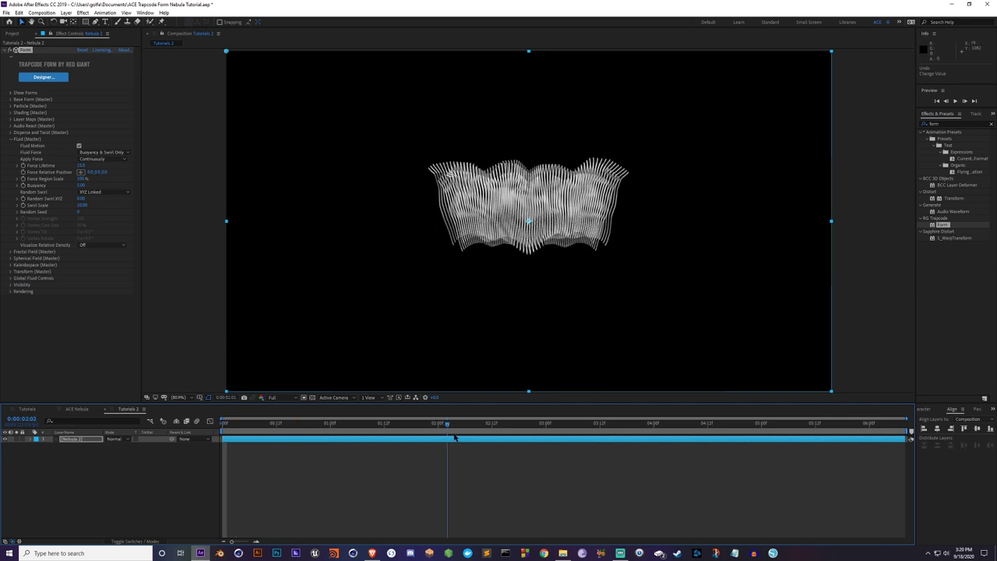
pyautogui.moveTo(675, 450)
pyautogui.mouseDown()
pyautogui.moveTo(772, 451)
pyautogui.moveTo(328, 445)
pyautogui.moveTo(854, 429)
pyautogui.moveTo(194, 439)
pyautogui.mouseUp()
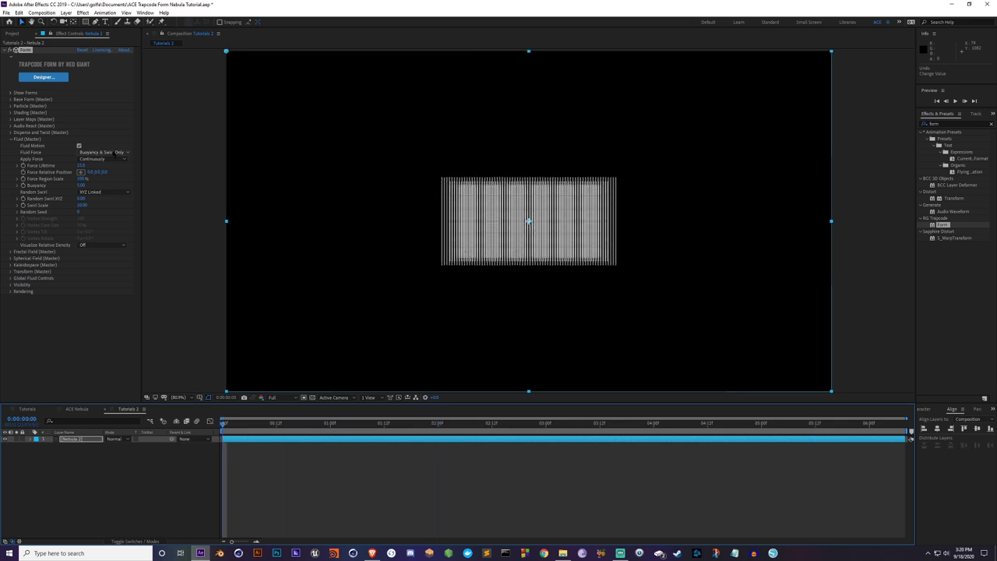
# Step: Change the Fluid Force to Vortex Tube and set Buoyancy to 0
pyautogui.click(113, 153)
pyautogui.click(109, 178)
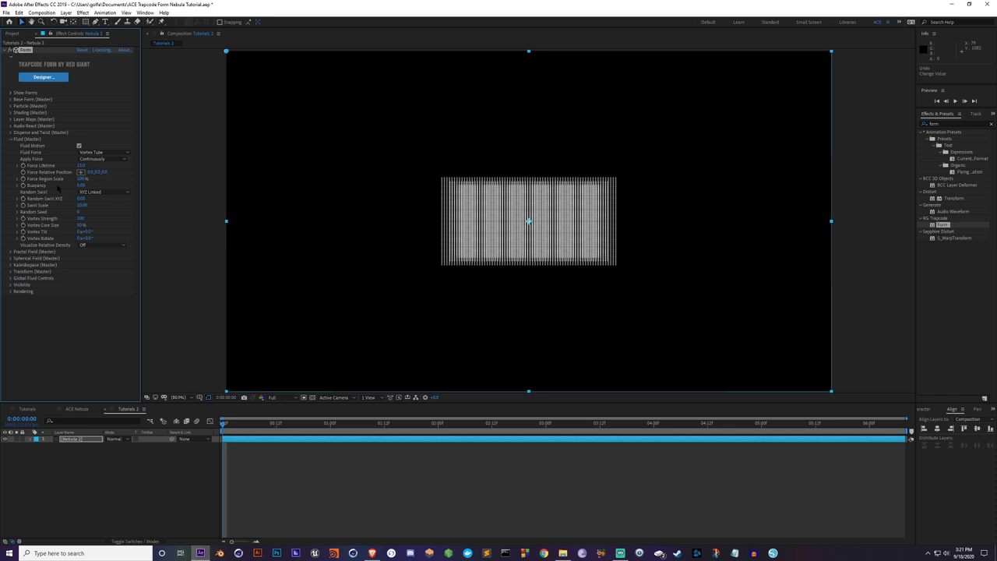
pyautogui.click(81, 186)
pyautogui.press('Return')
pyautogui.click(290, 473)
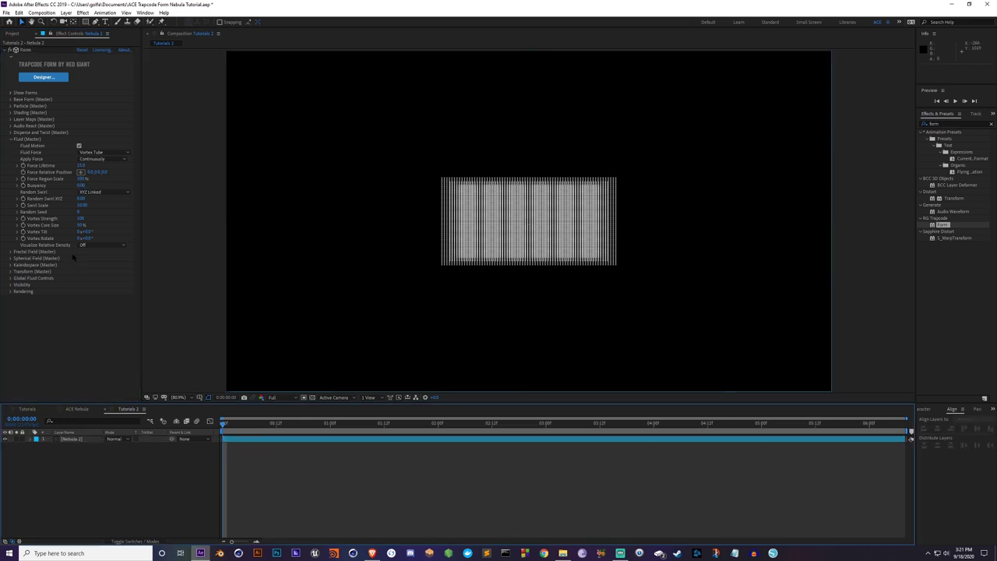
# Step: Set the fluid's Random Swirl XYZ to 20
pyautogui.click(82, 200)
pyautogui.click(84, 201)
pyautogui.write('20')
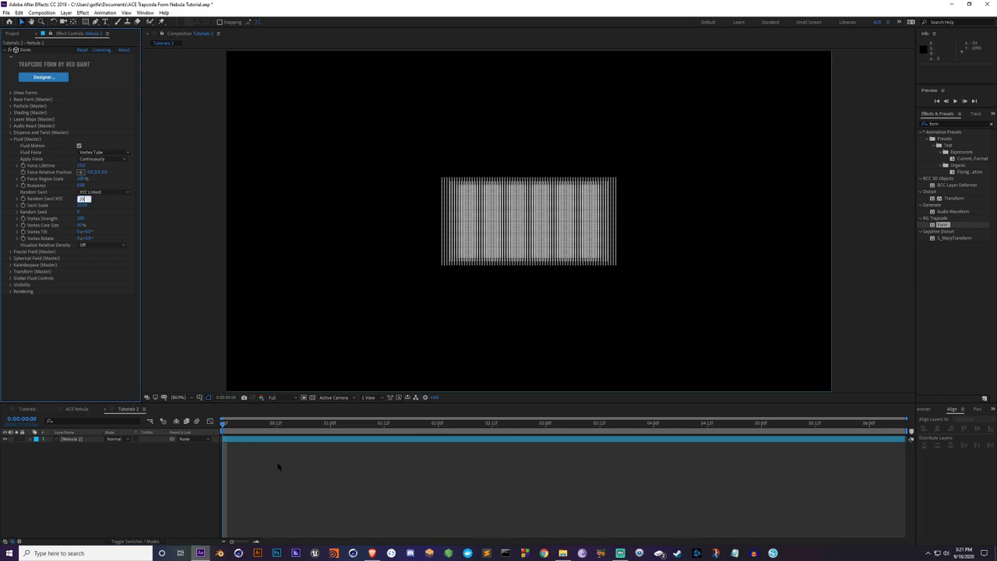
pyautogui.click(267, 447)
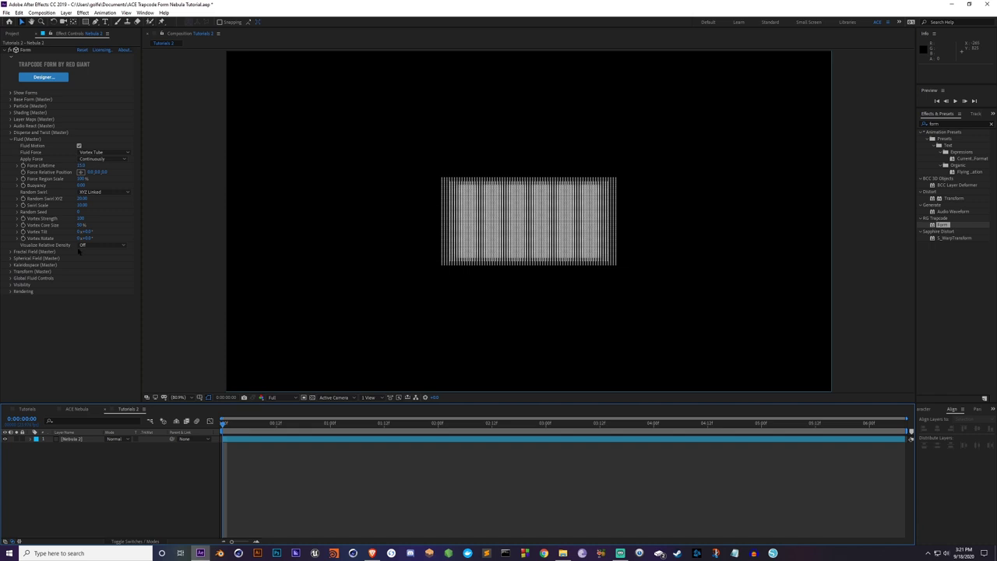
# Step: Reset Random Swirl XYZ to 0, scrub through the plain vortex motion, and return to the first frame
pyautogui.click(81, 200)
pyautogui.write('0')
pyautogui.press('Return')
pyautogui.moveTo(321, 426); pyautogui.dragTo(492, 426)
pyautogui.press('Home')
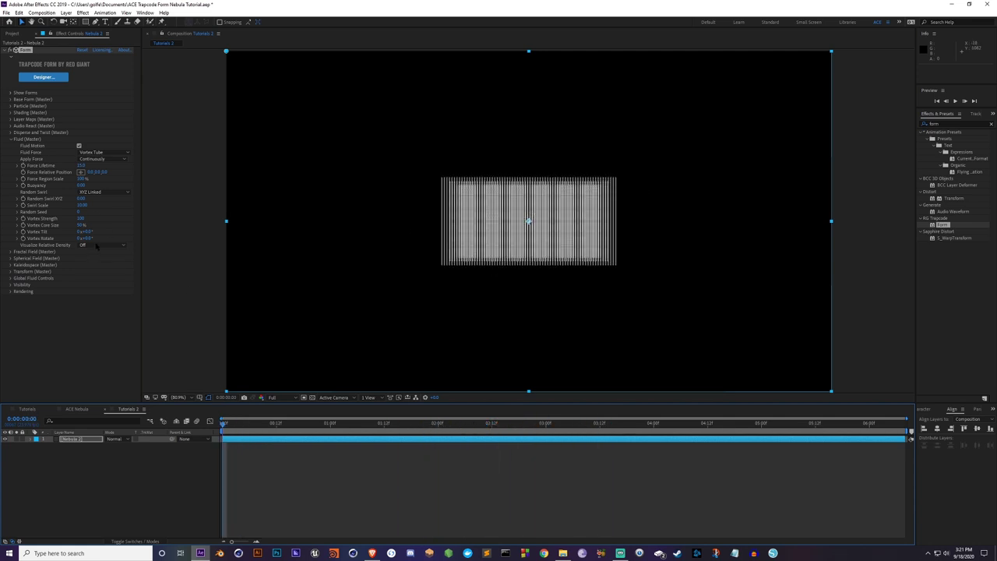
# Step: Set Random Swirl XYZ to 20 and scrub to 0:00:01:22 to check the swirling particles
pyautogui.click(80, 201)
pyautogui.write('20')
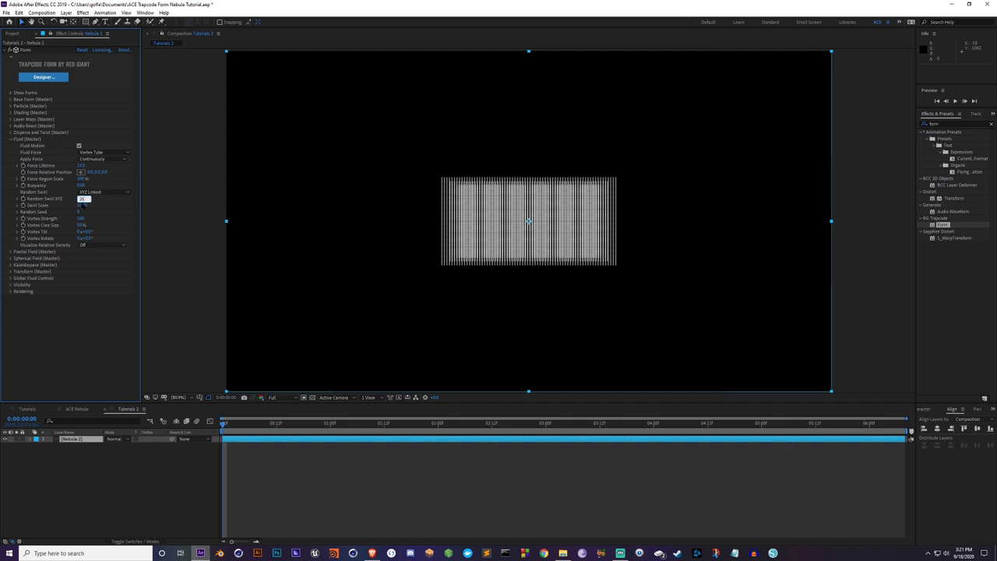
pyautogui.click(12, 49)
pyautogui.moveTo(333, 429); pyautogui.dragTo(429, 433)
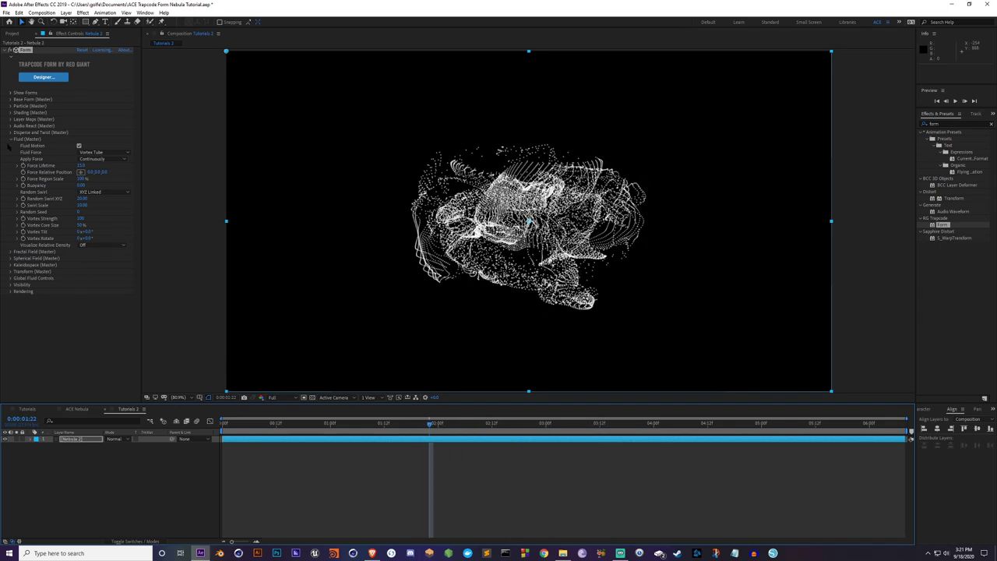
pyautogui.click(10, 138)
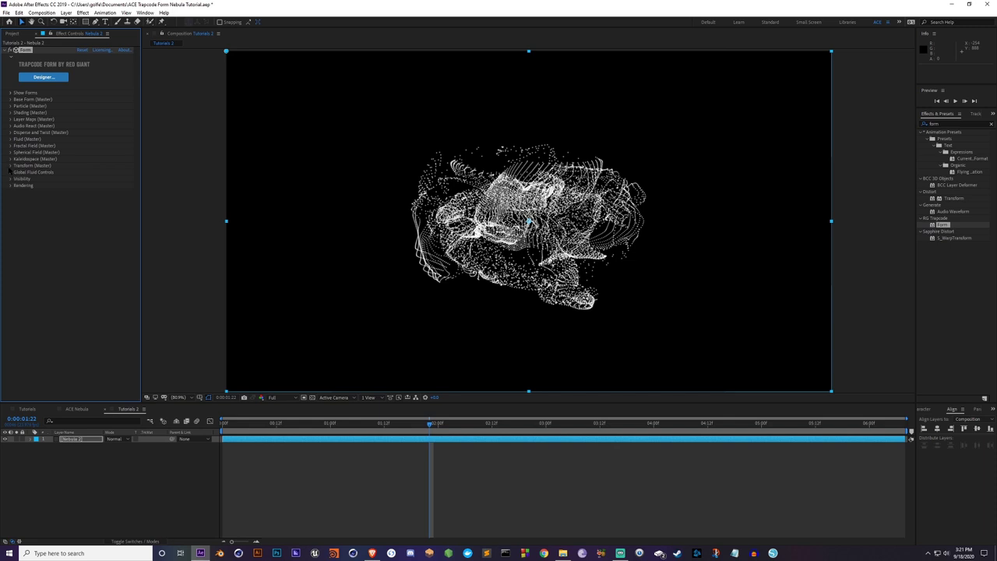
# Step: Set Simulation Fidelity to 10 in the Global Fluid Controls and scrub back to check the finer swirl detail
pyautogui.click(11, 173)
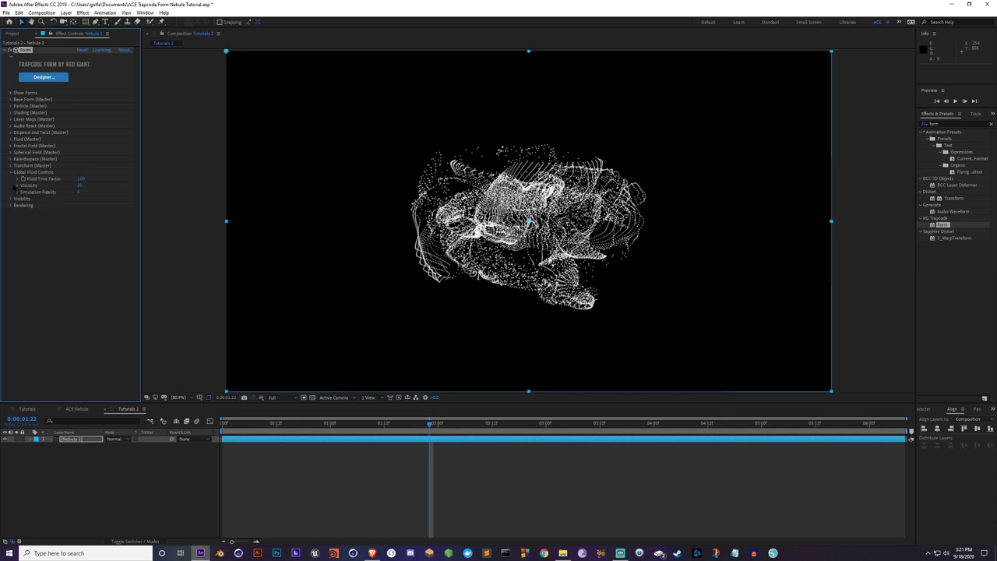
pyautogui.click(79, 192)
pyautogui.write('80')
pyautogui.write('10')
pyautogui.press('Return')
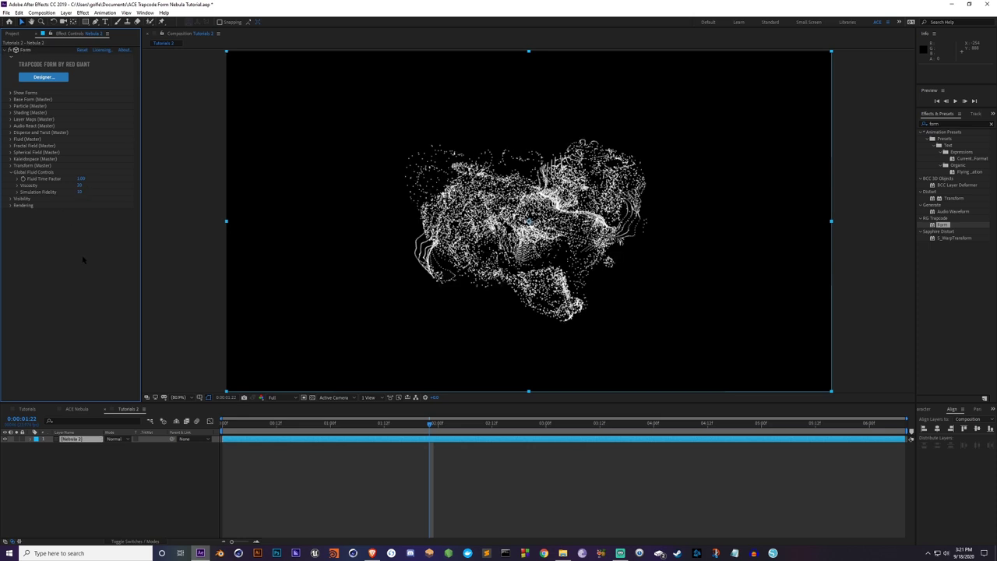
pyautogui.moveTo(413, 425); pyautogui.dragTo(353, 426)
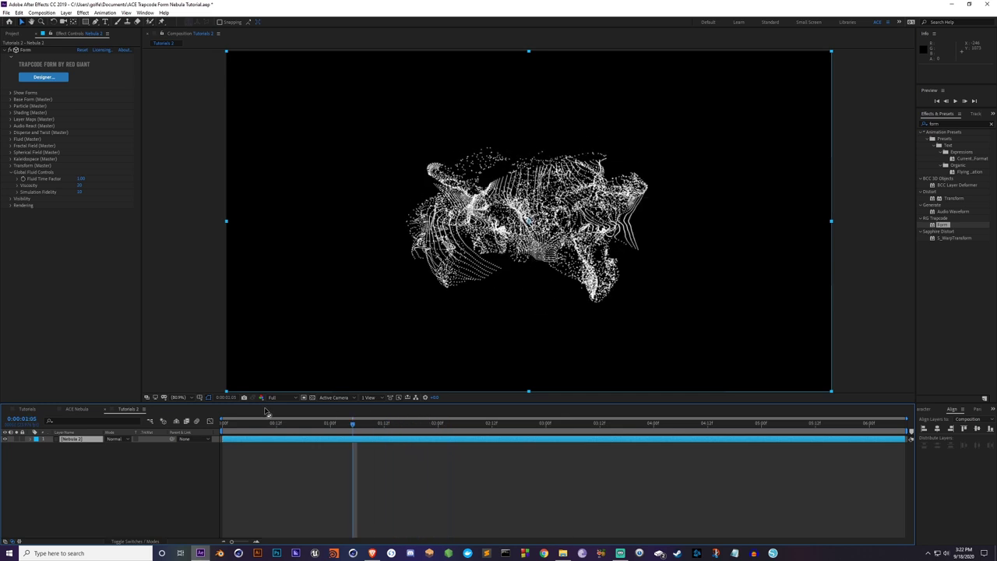
pyautogui.click(11, 172)
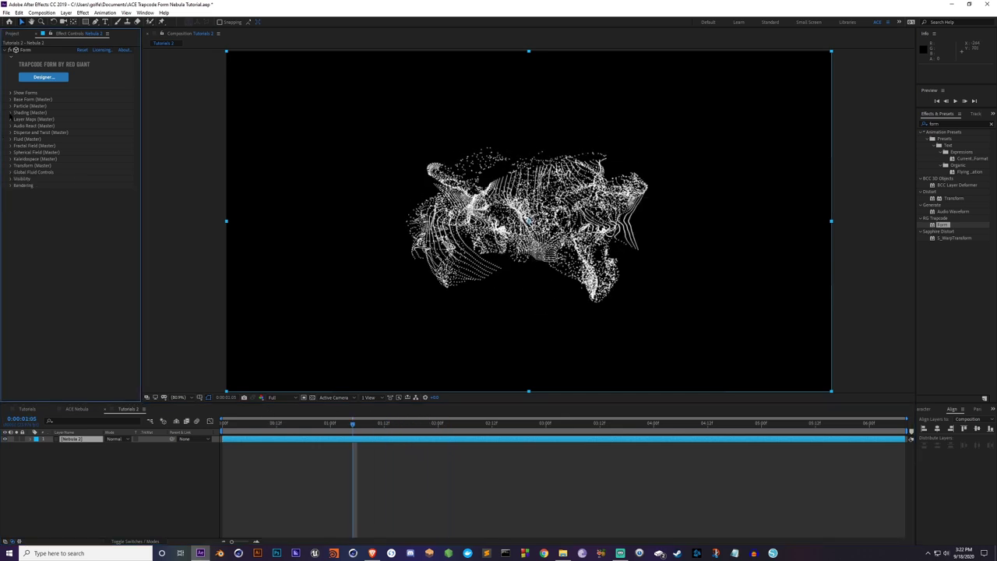
# Step: Set the particles' Size Random to 100% and scrub the timeline to check the varied particle sizes
pyautogui.click(10, 106)
pyautogui.moveTo(352, 429); pyautogui.dragTo(503, 433)
pyautogui.scroll(1, 487, 301)
pyautogui.moveTo(515, 300); pyautogui.dragTo(538, 303)
pyautogui.moveTo(550, 225); pyautogui.dragTo(521, 224)
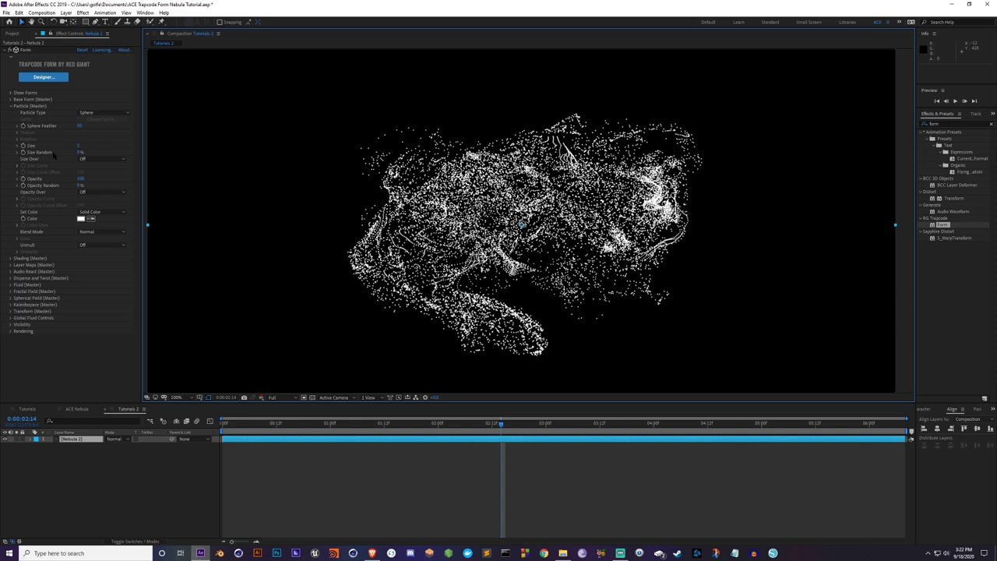
pyautogui.moveTo(80, 152); pyautogui.dragTo(169, 156)
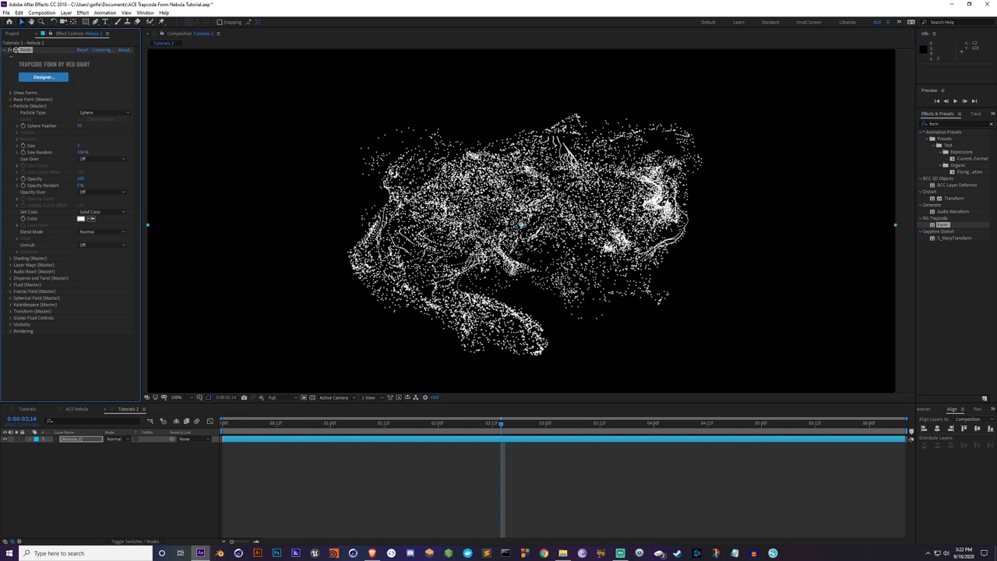
pyautogui.click(434, 478)
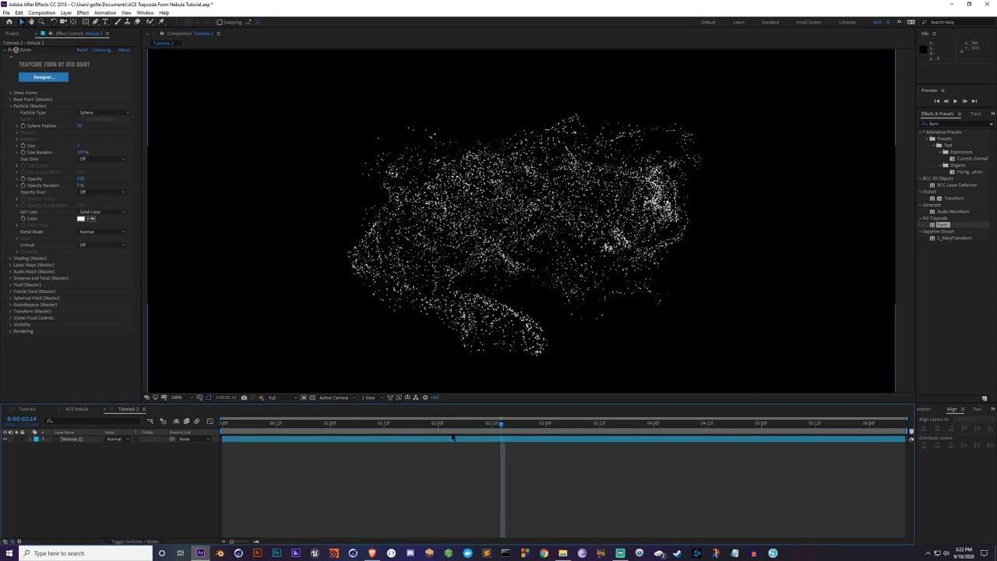
pyautogui.click(440, 423)
pyautogui.moveTo(438, 426); pyautogui.dragTo(519, 424)
# Step: Set the particle Size to 1.5 and scrub to 0:00:02:19 to check the smaller particles
pyautogui.click(81, 146)
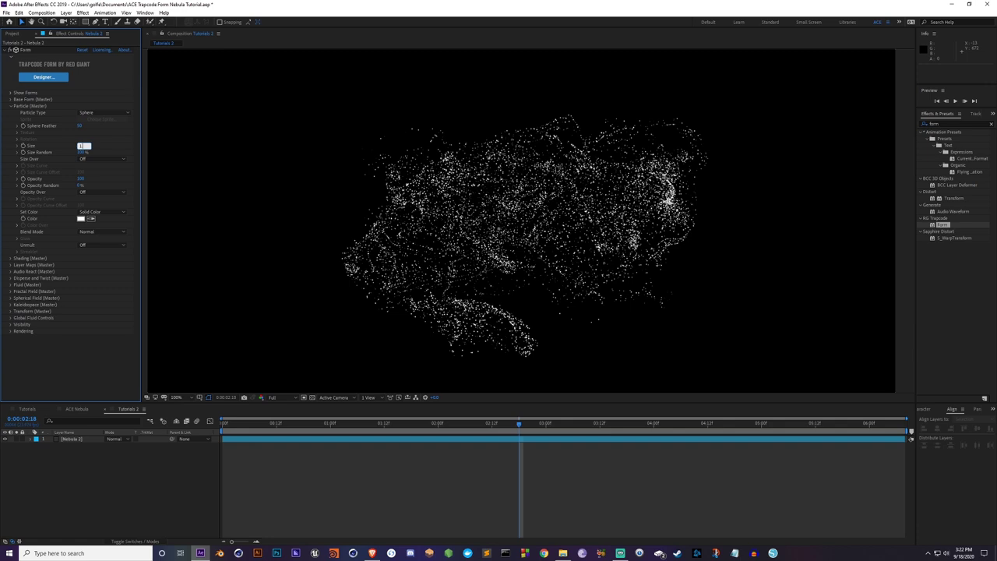
pyautogui.write('1.5')
pyautogui.press('Return')
pyautogui.moveTo(405, 431); pyautogui.dragTo(522, 426)
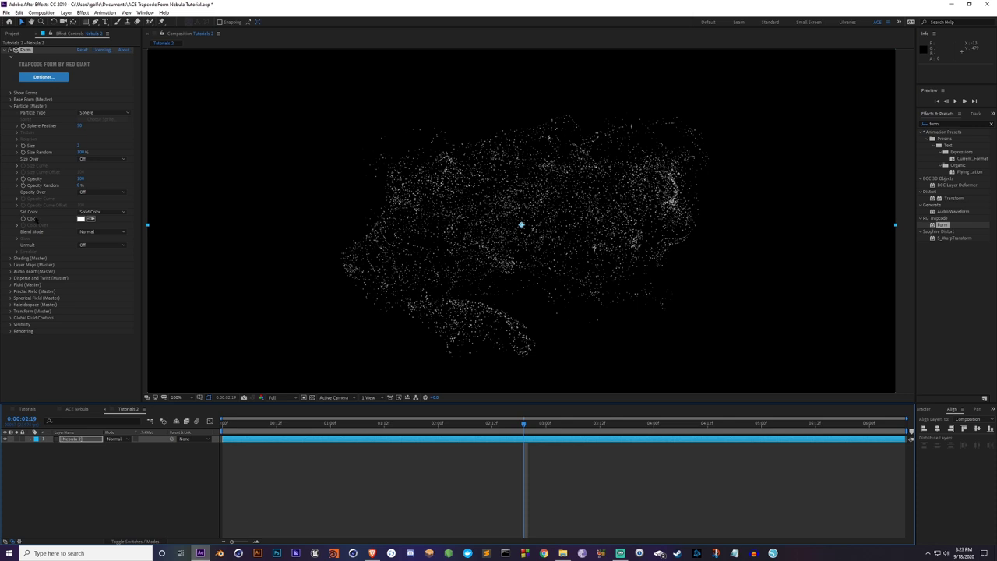
# Step: Set the particles' Set Color option to Radial and return to the first frame to view the color spread
pyautogui.click(106, 213)
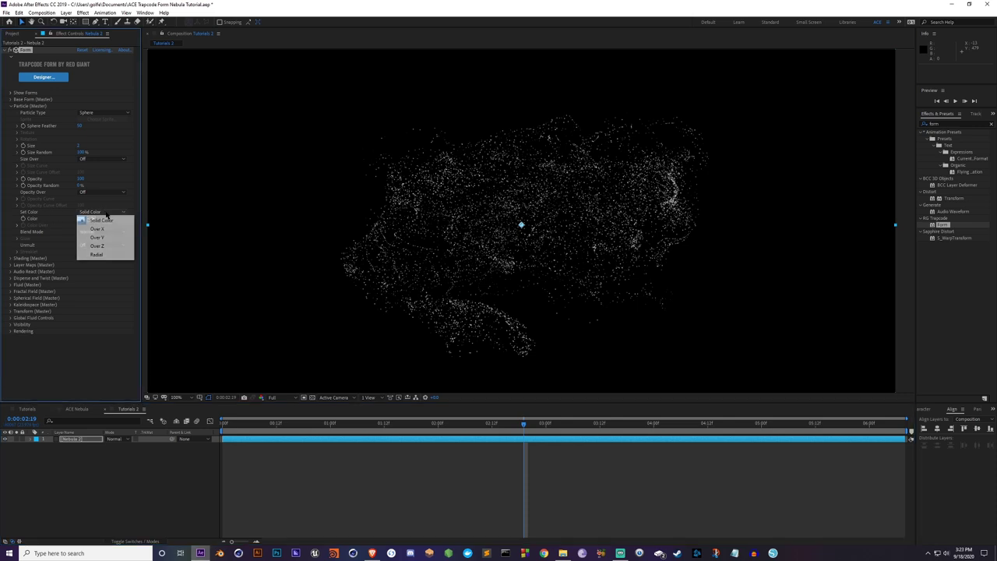
pyautogui.click(96, 254)
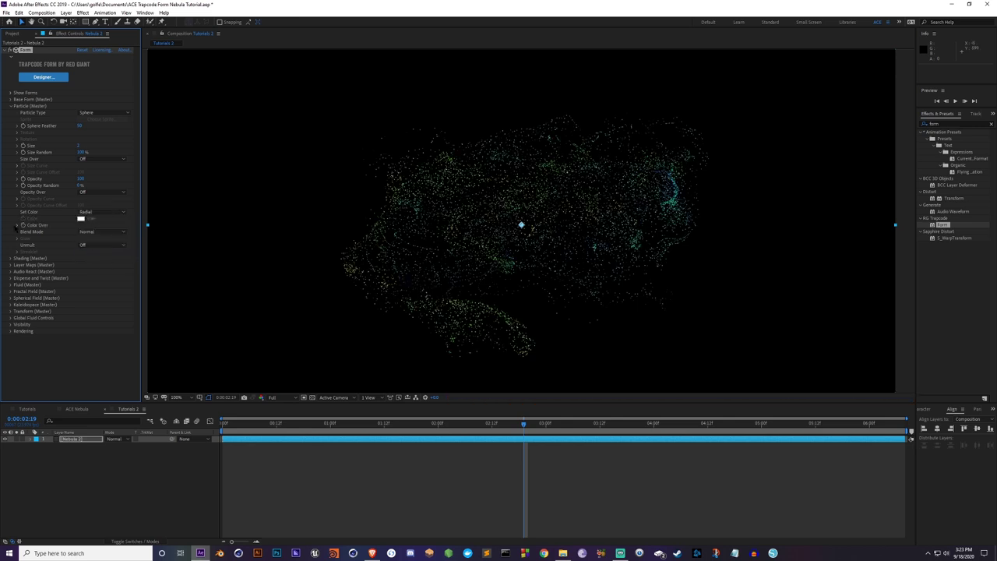
pyautogui.click(249, 425)
pyautogui.moveTo(247, 426); pyautogui.dragTo(222, 426)
pyautogui.scroll(1, 520, 250)
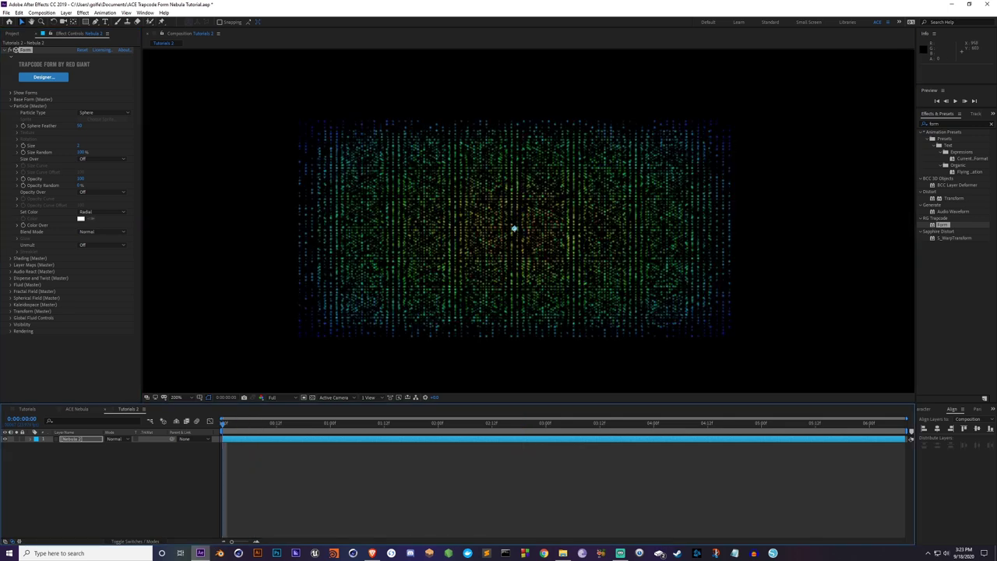
# Step: Expand the Color Over gradient, widen the effect settings area, and change the red first stop to white
pyautogui.click(17, 225)
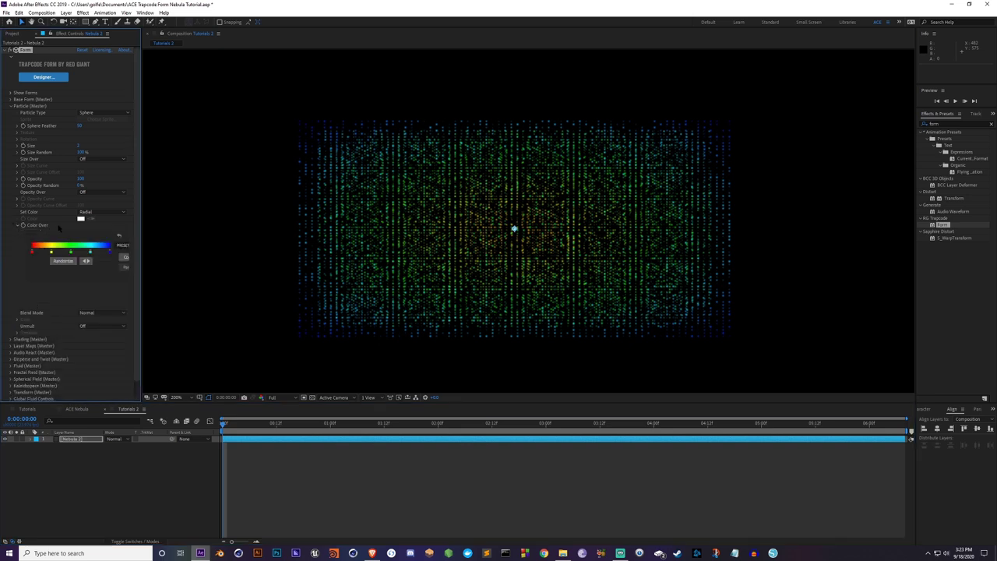
pyautogui.moveTo(141, 224); pyautogui.dragTo(213, 222)
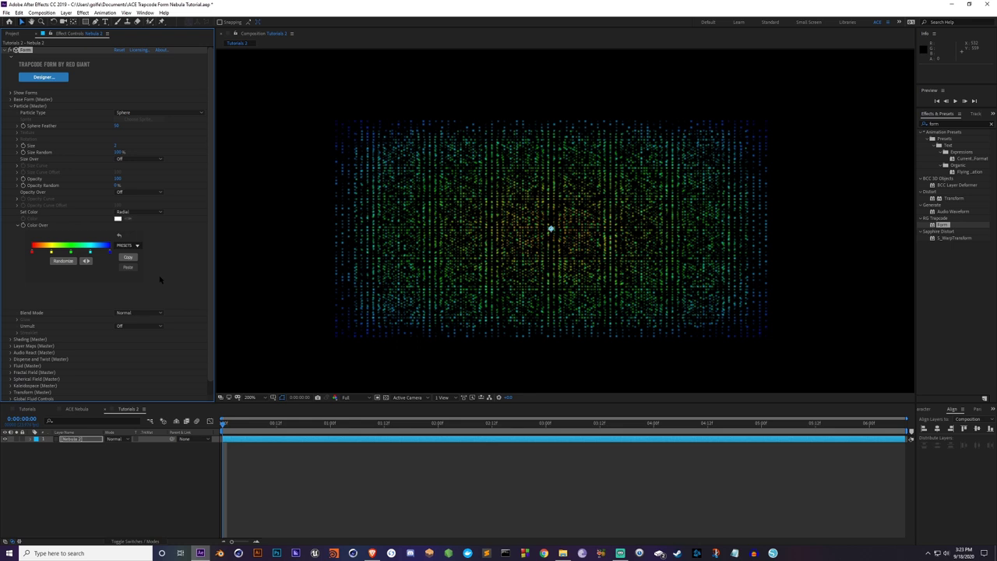
pyautogui.doubleClick(32, 252)
pyautogui.moveTo(237, 224); pyautogui.dragTo(226, 192)
pyautogui.click(383, 195)
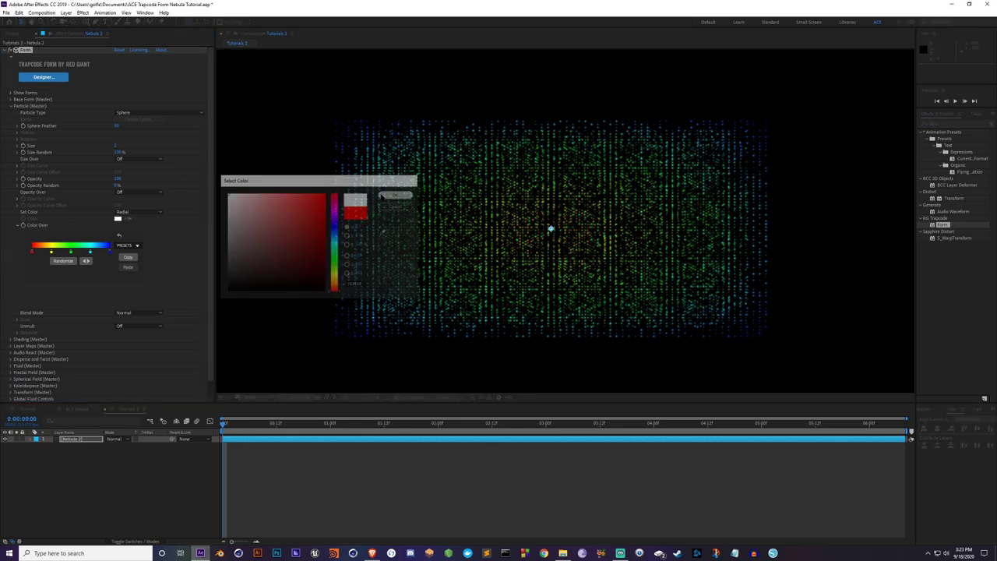
# Step: Change the yellow stop of the Color Over gradient to violet, about 7A40FF
pyautogui.doubleClick(51, 252)
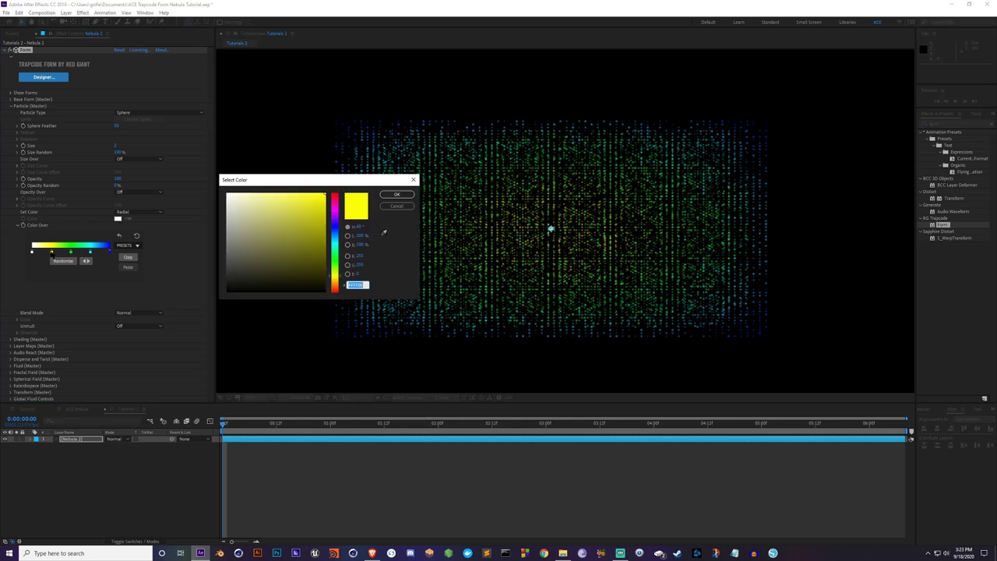
pyautogui.click(336, 233)
pyautogui.moveTo(335, 232); pyautogui.dragTo(334, 222)
pyautogui.click(290, 192)
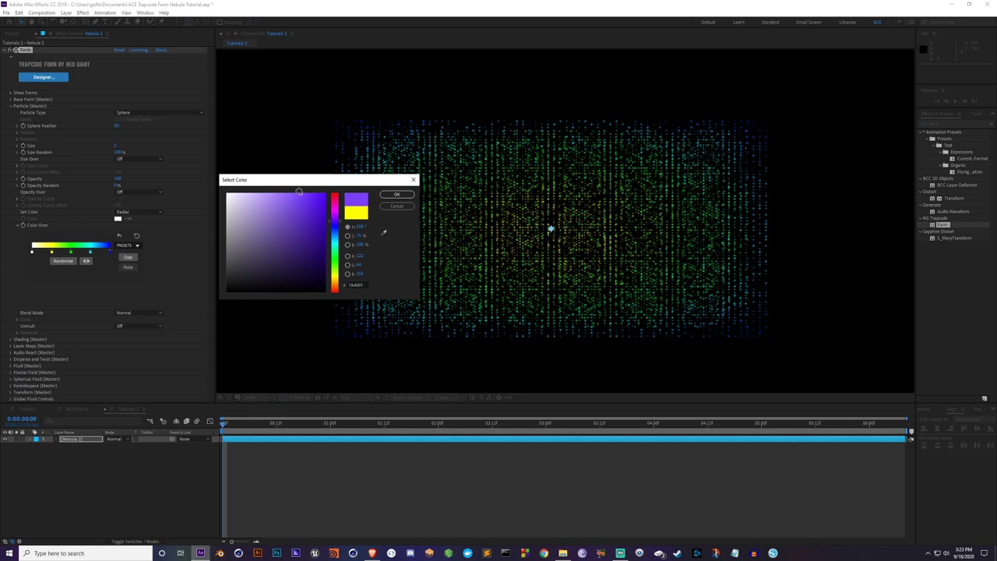
pyautogui.click(396, 194)
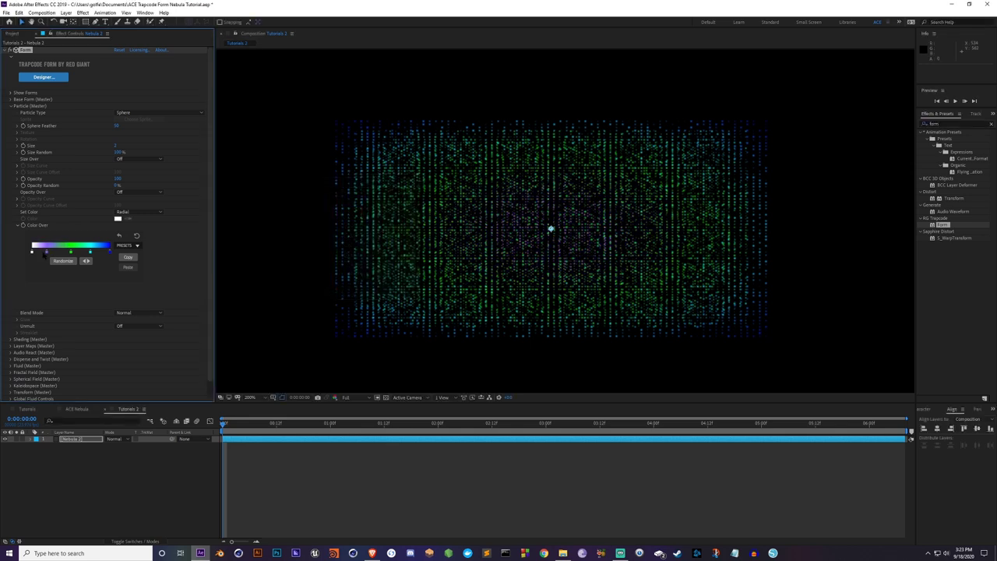
# Step: Change the green gradient stop to pinkish purple, about CB4EFF, and move it closer to the violet stop
pyautogui.doubleClick(70, 251)
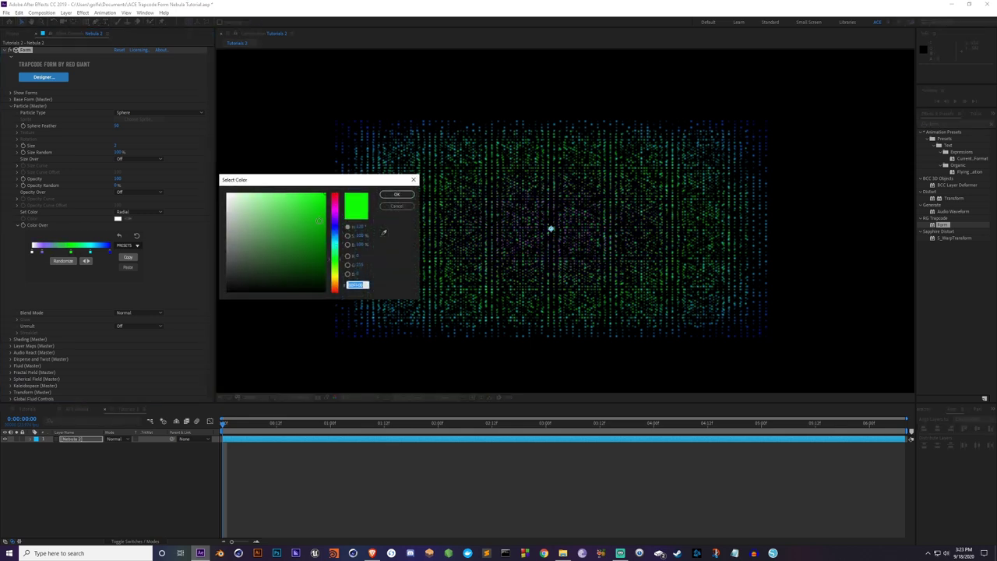
pyautogui.moveTo(335, 225); pyautogui.dragTo(336, 216)
pyautogui.click(295, 193)
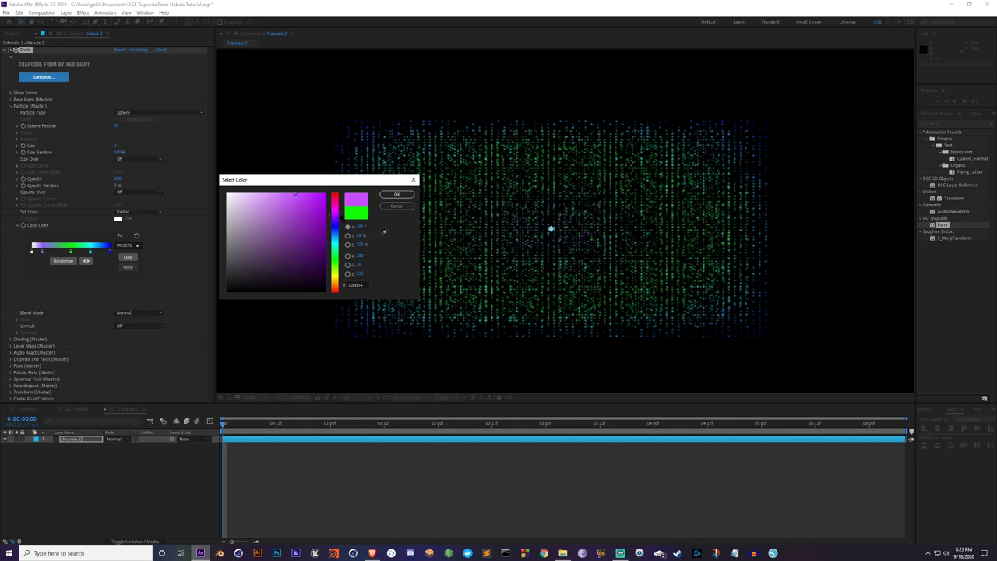
pyautogui.click(397, 194)
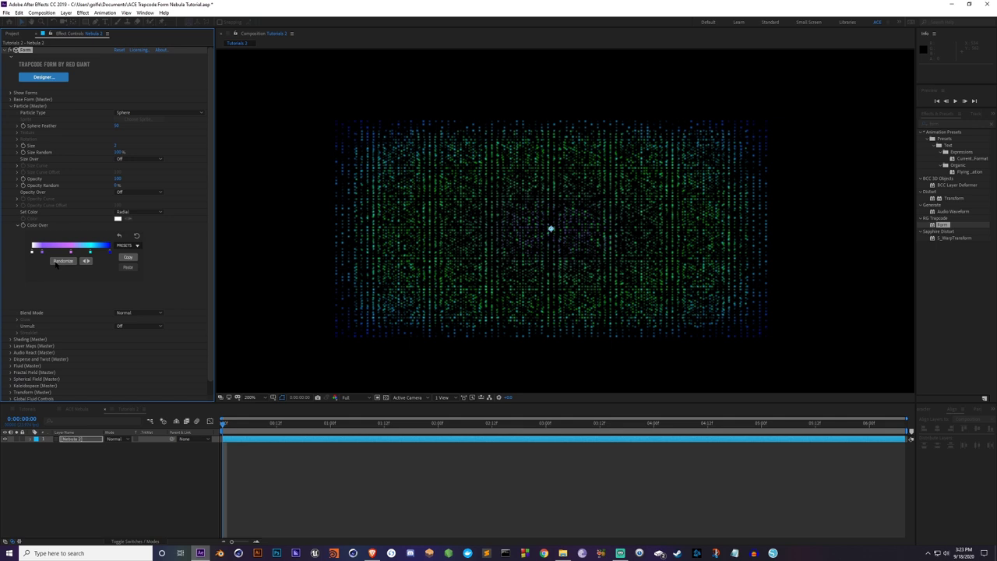
pyautogui.moveTo(62, 255); pyautogui.dragTo(56, 254)
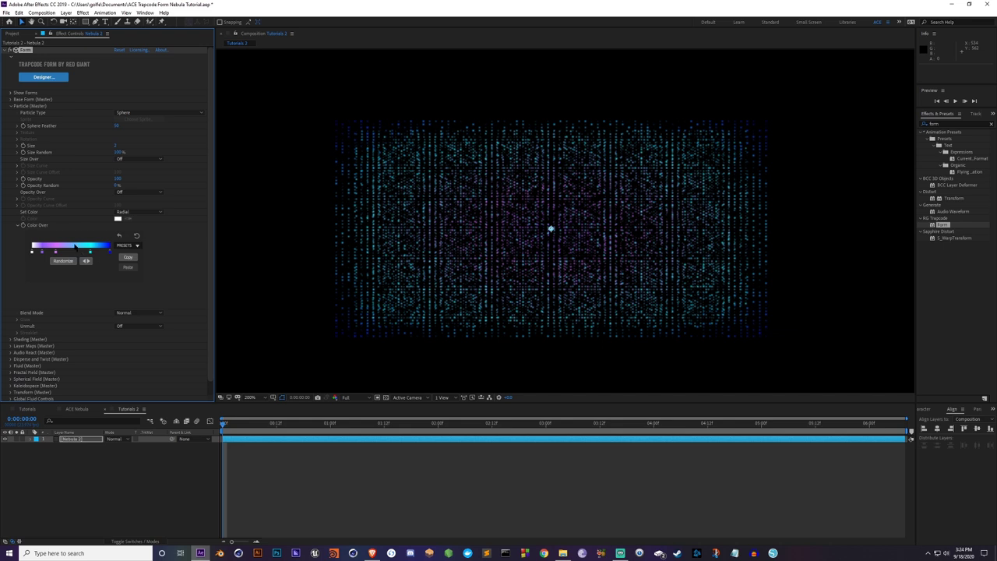
# Step: Move the cyan stop of the Color Over gradient to about its middle
pyautogui.click(65, 250)
pyautogui.click(81, 249)
pyautogui.hotkey('ctrl', 'z')
pyautogui.click(72, 263)
pyautogui.click(67, 258)
pyautogui.moveTo(68, 252)
pyautogui.mouseDown()
pyautogui.moveTo(59, 253)
pyautogui.moveTo(70, 253)
pyautogui.mouseUp()
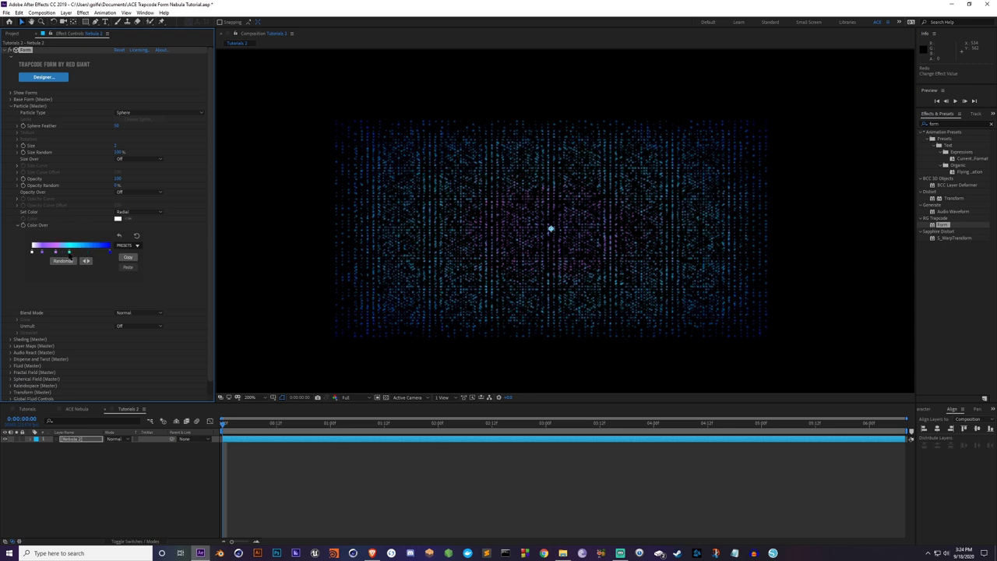
# Step: Add a pinkish-red stop between the cyan and blue gradient stops and shift it slightly toward the cyan one
pyautogui.doubleClick(96, 251)
pyautogui.moveTo(334, 225); pyautogui.dragTo(333, 204)
pyautogui.click(397, 195)
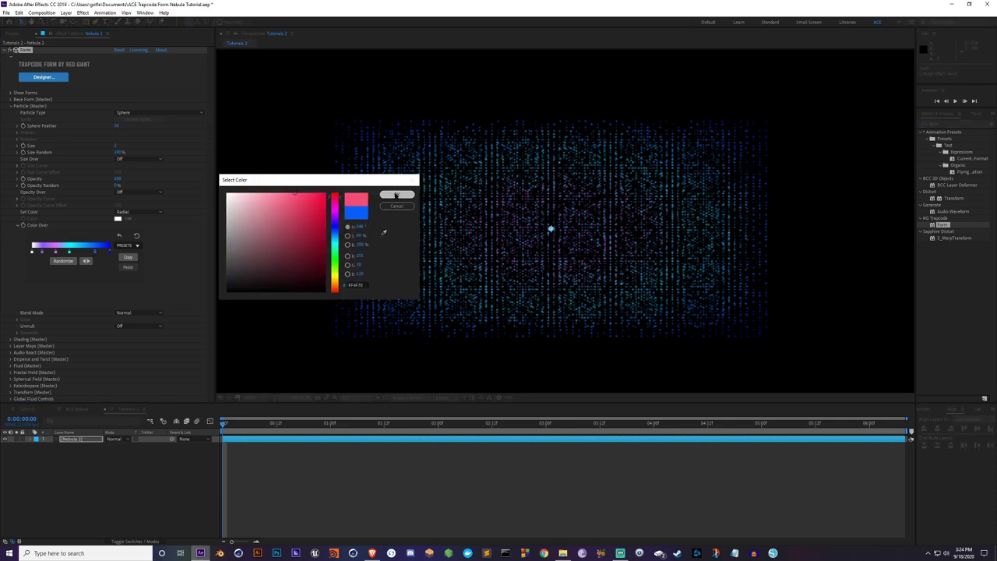
pyautogui.moveTo(95, 251); pyautogui.dragTo(86, 252)
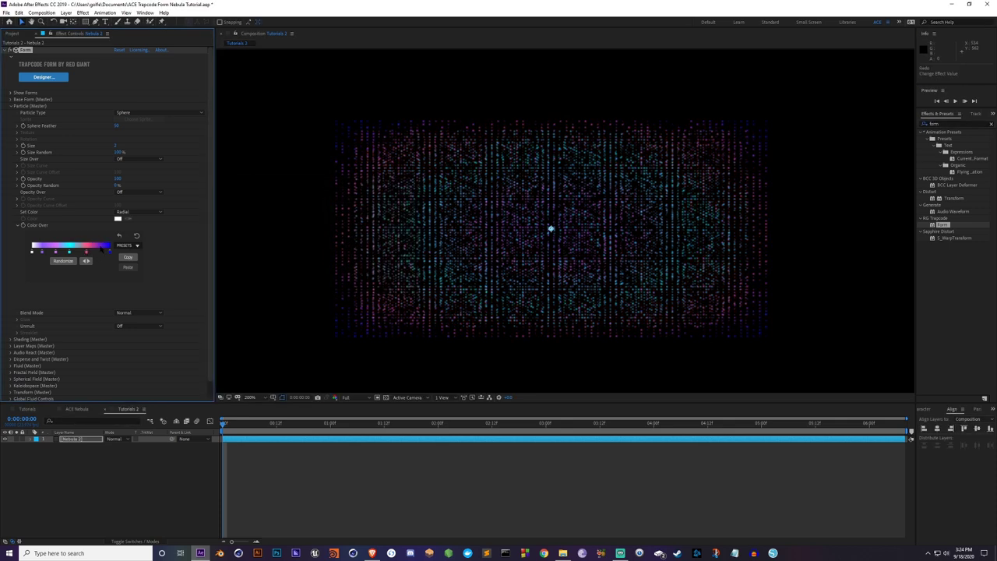
# Step: Add a soft green stop between the pinkish-red stop and the blue end of the gradient
pyautogui.doubleClick(102, 252)
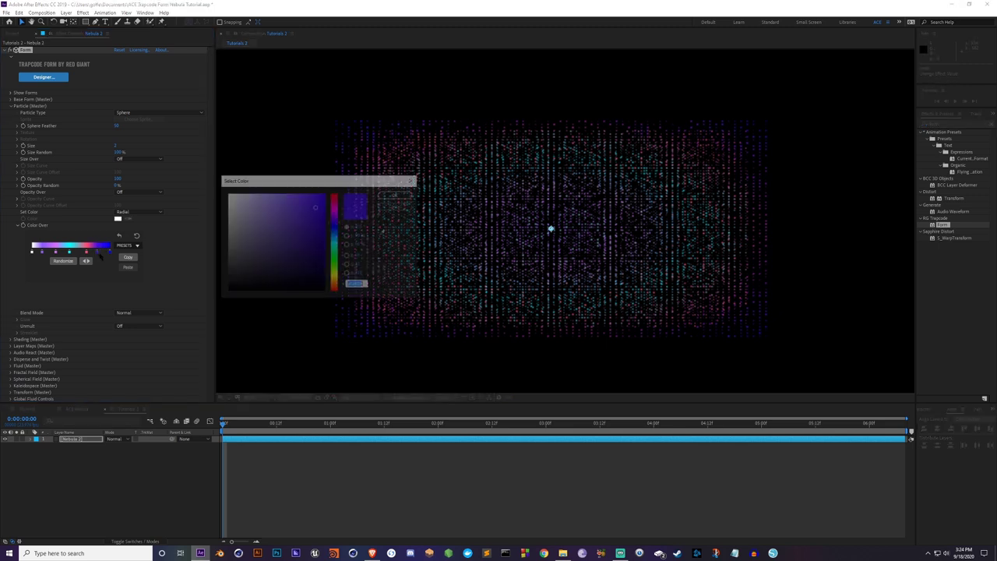
pyautogui.moveTo(335, 225); pyautogui.dragTo(335, 258)
pyautogui.moveTo(303, 202); pyautogui.dragTo(298, 191)
pyautogui.click(396, 194)
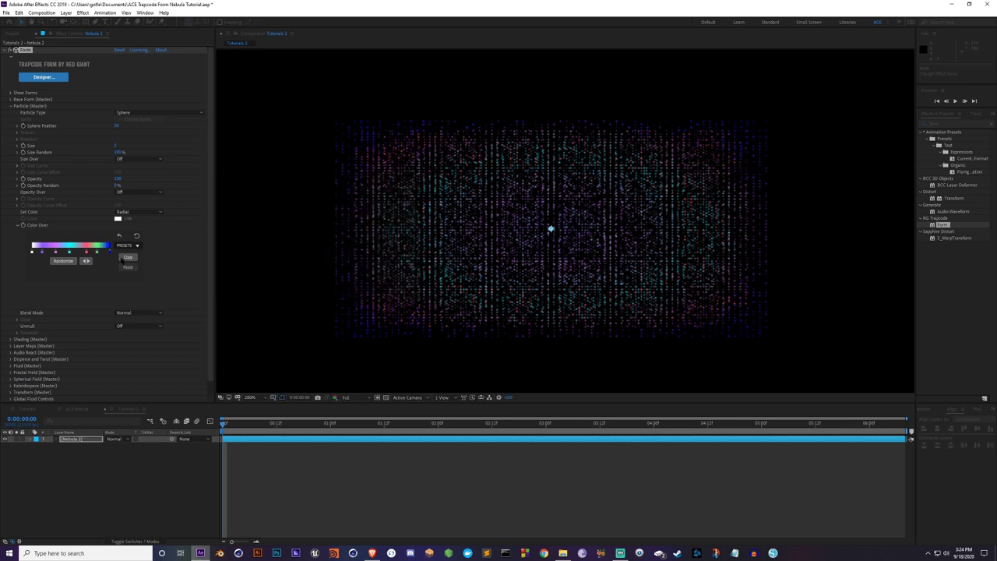
# Step: Change the dark blue end stop of the Color Over gradient to light blue
pyautogui.doubleClick(109, 251)
pyautogui.moveTo(299, 194); pyautogui.dragTo(335, 235)
pyautogui.click(286, 192)
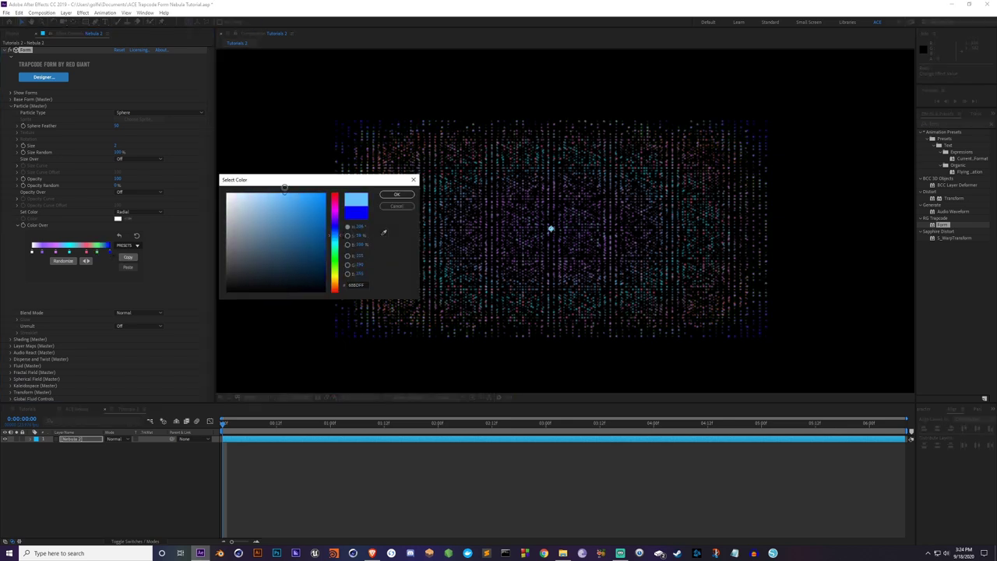
pyautogui.click(401, 194)
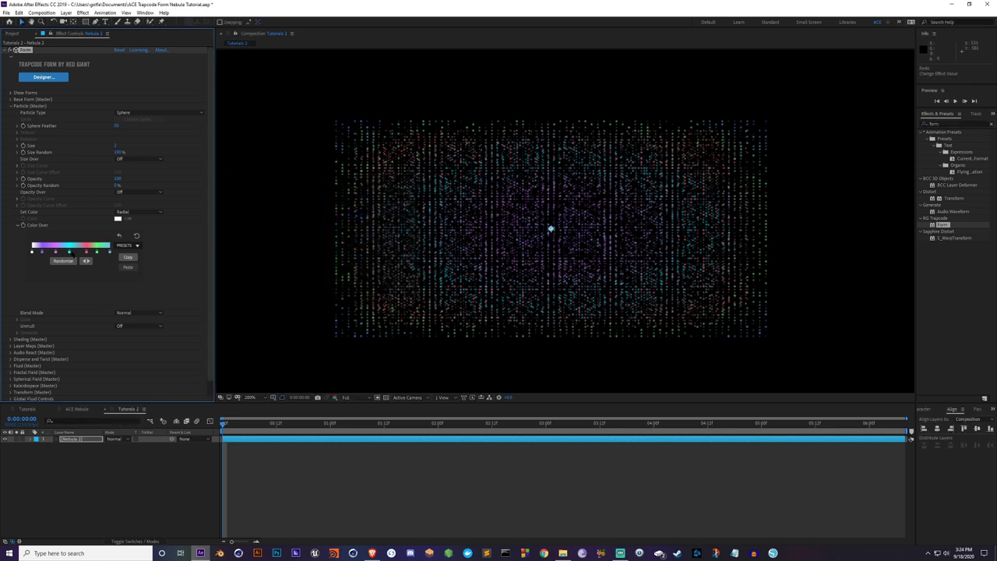
# Step: Fit the composition in view, scrub to 0:00:03:04, and shift the cyan, pinkish-red and green stops toward the gradient's end
pyautogui.click(250, 397)
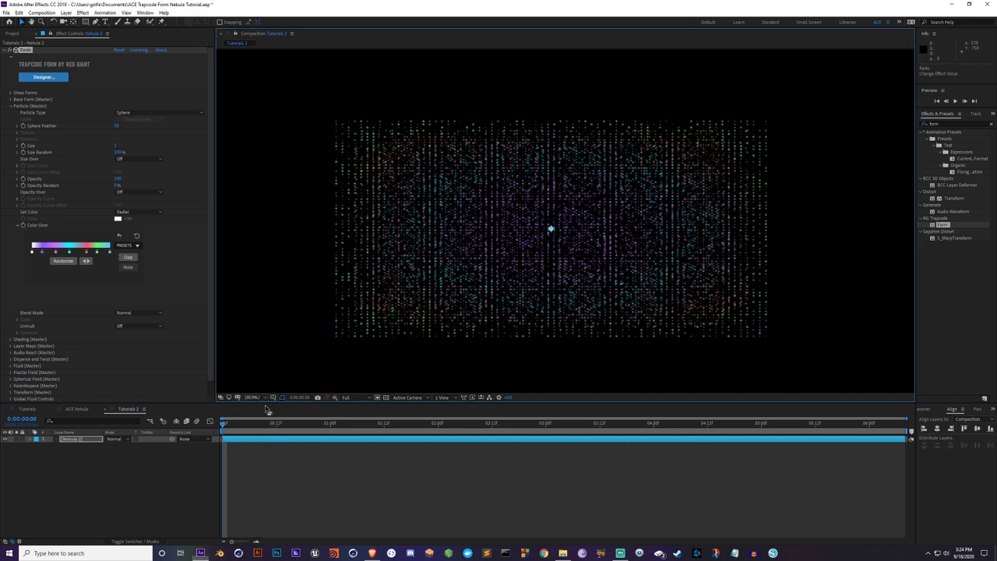
pyautogui.click(266, 472)
pyautogui.moveTo(321, 427); pyautogui.dragTo(563, 433)
pyautogui.moveTo(97, 252); pyautogui.dragTo(76, 257)
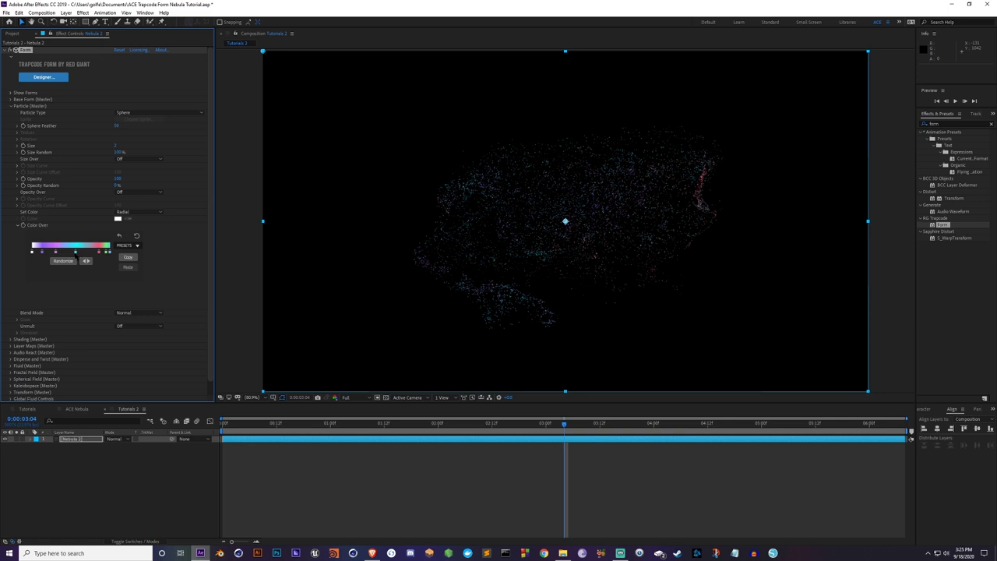
# Step: Add a periwinkle blue stop between the cyan and pinkish-red stops of the Color Over gradient
pyautogui.doubleClick(75, 251)
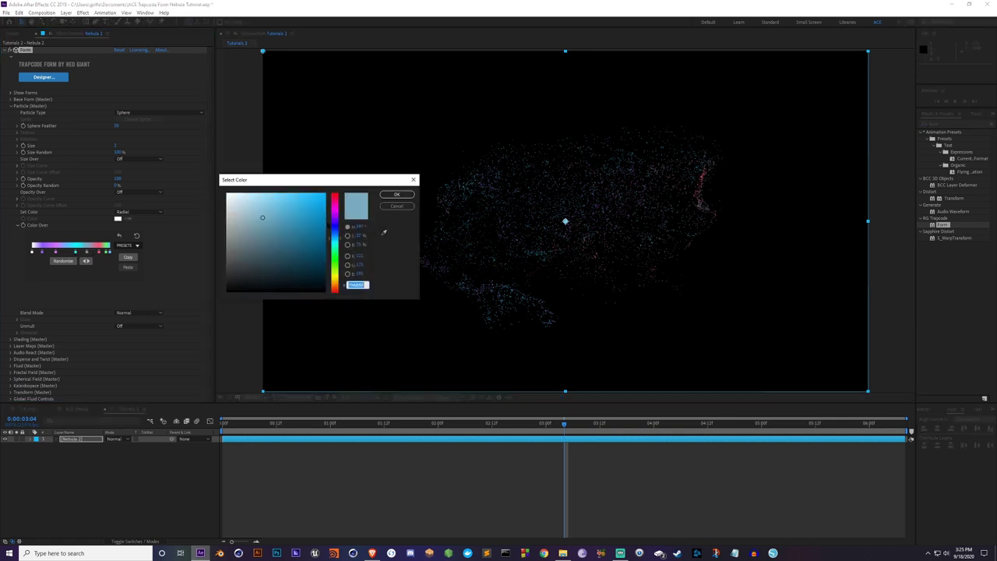
pyautogui.click(334, 228)
pyautogui.moveTo(285, 204); pyautogui.dragTo(273, 187)
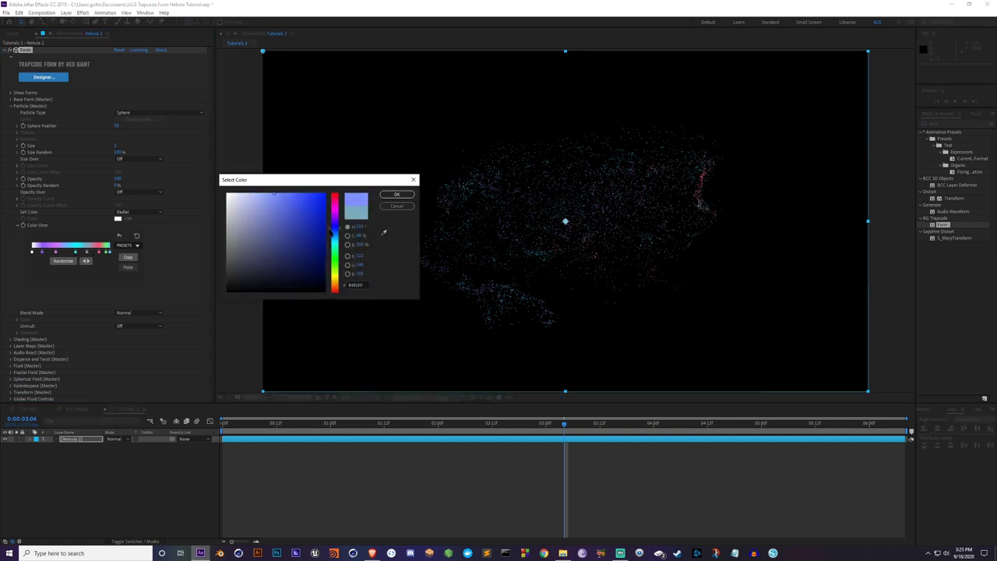
pyautogui.click(397, 195)
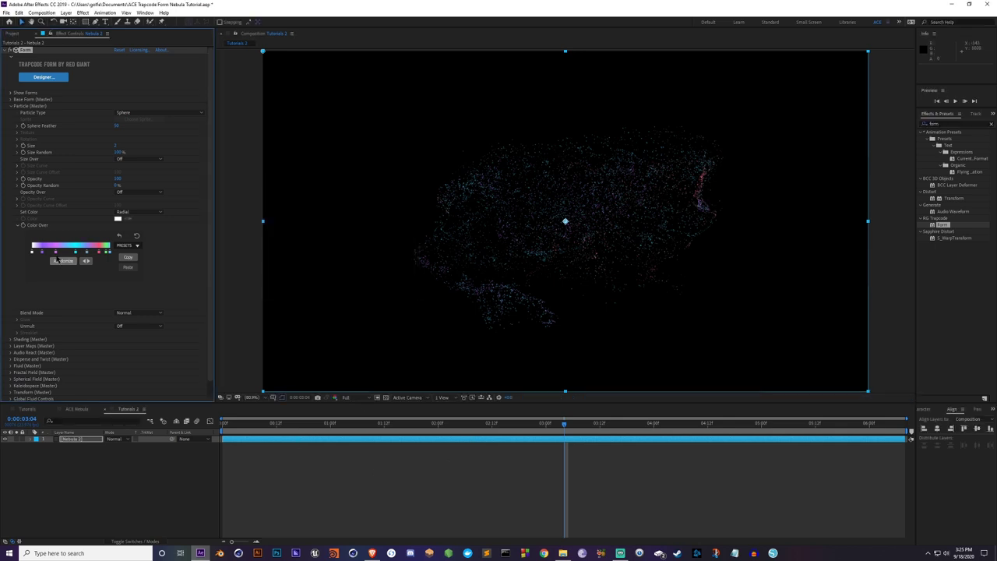
# Step: Save the project and scrub to 0:00:03:13 to check the recolored nebula
pyautogui.click(538, 485)
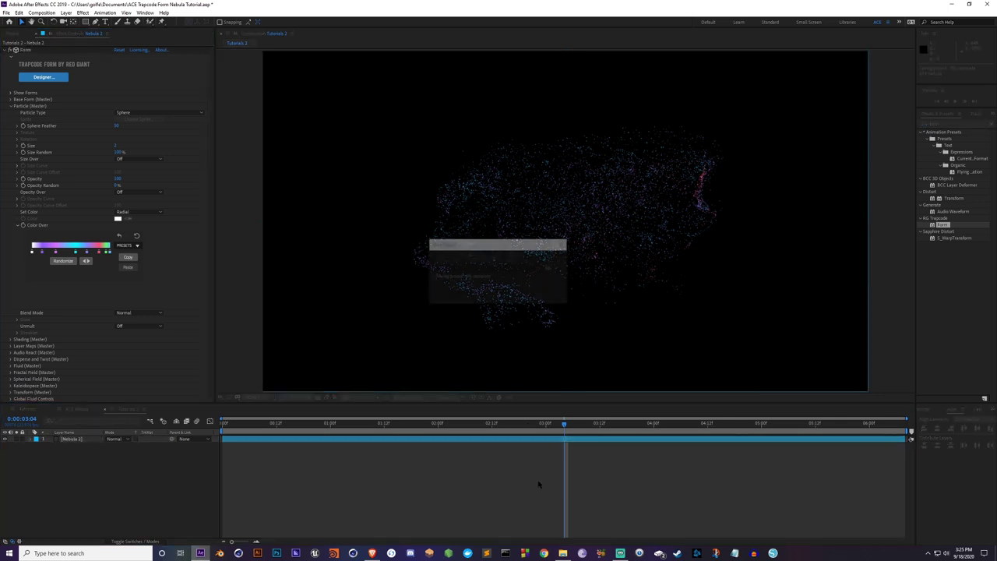
pyautogui.moveTo(574, 427); pyautogui.dragTo(606, 438)
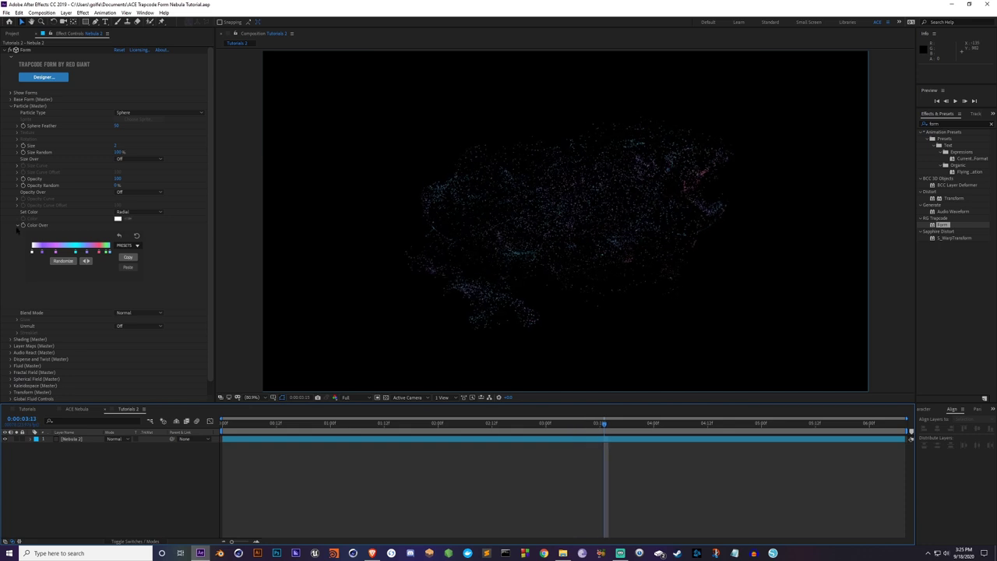
# Step: Collapse the Color Over and Particle settings and briefly view the Base Form settings
pyautogui.click(17, 225)
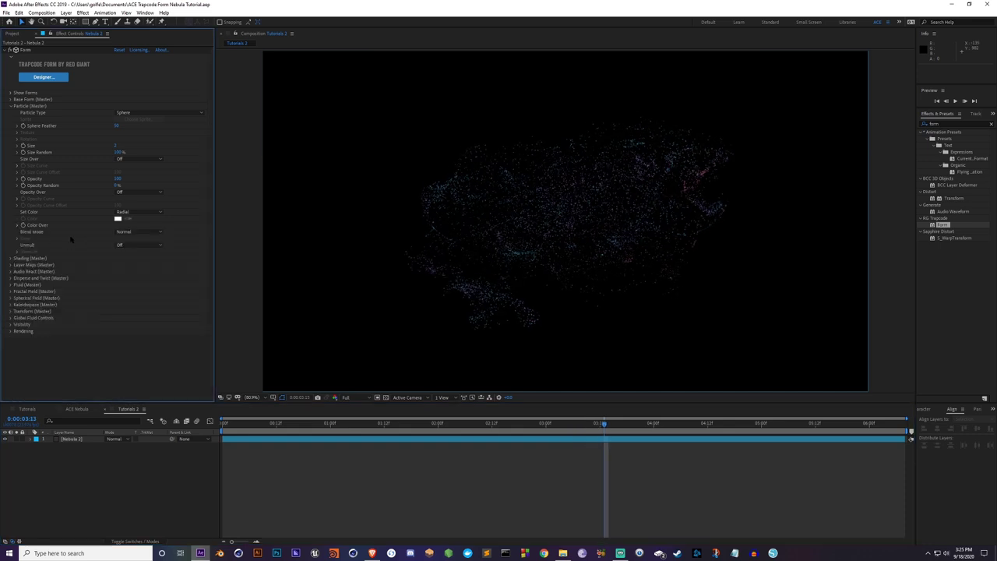
pyautogui.click(10, 106)
pyautogui.click(10, 99)
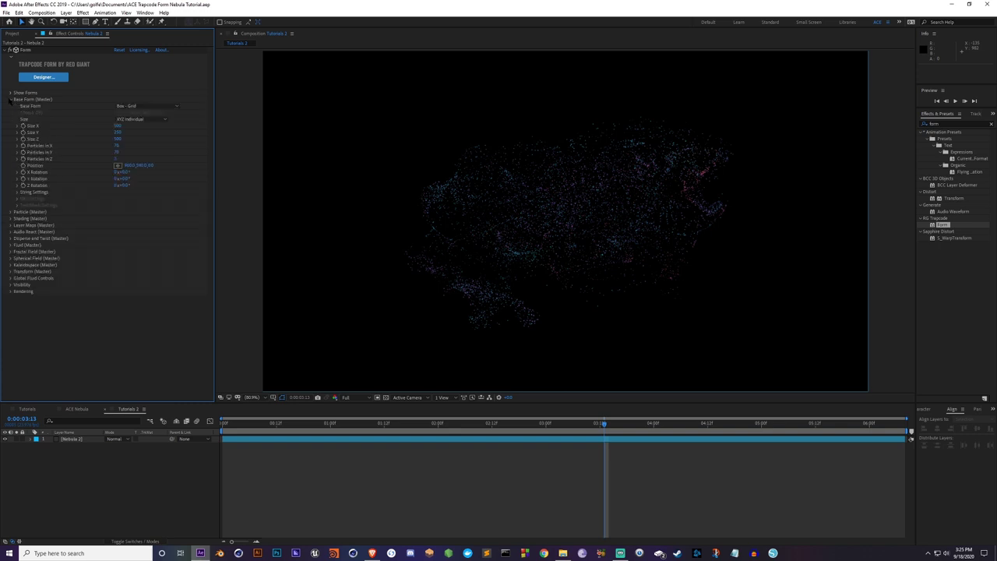
pyautogui.click(10, 99)
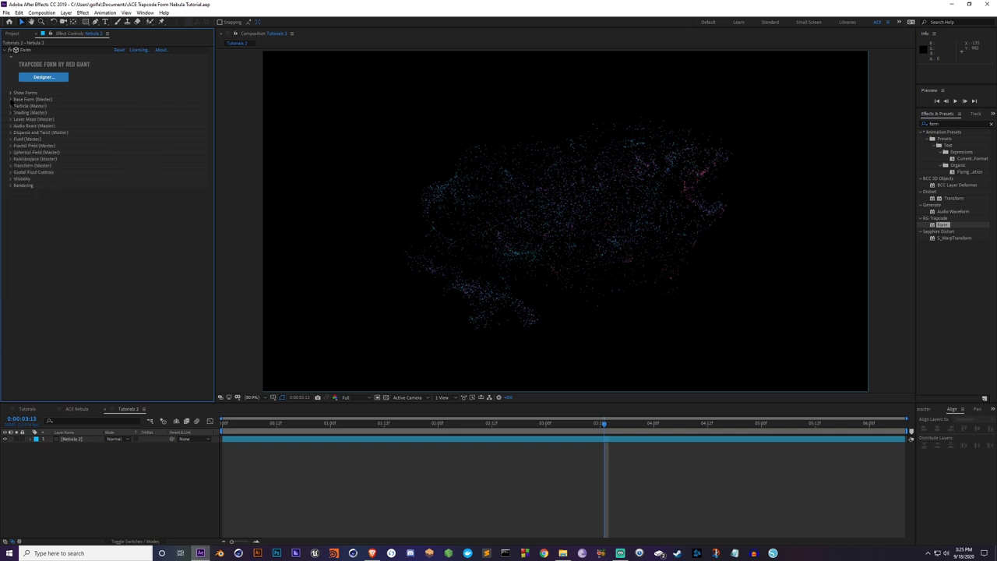
# Step: Raise the Base Form's Particles in X to about 220 and Particles in Y to about 155, checking at frame 0:00:00:20
pyautogui.click(10, 99)
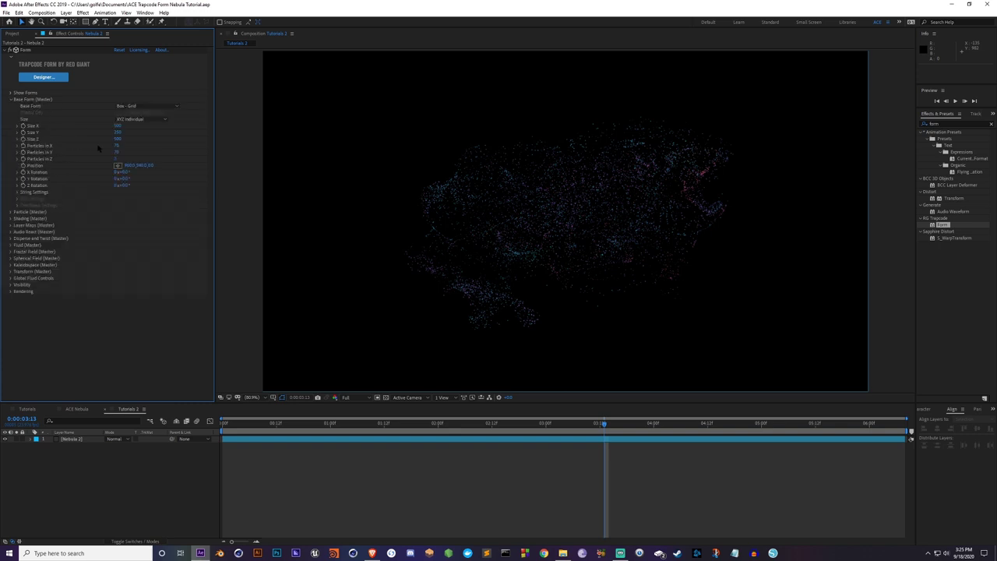
pyautogui.moveTo(411, 424); pyautogui.dragTo(313, 425)
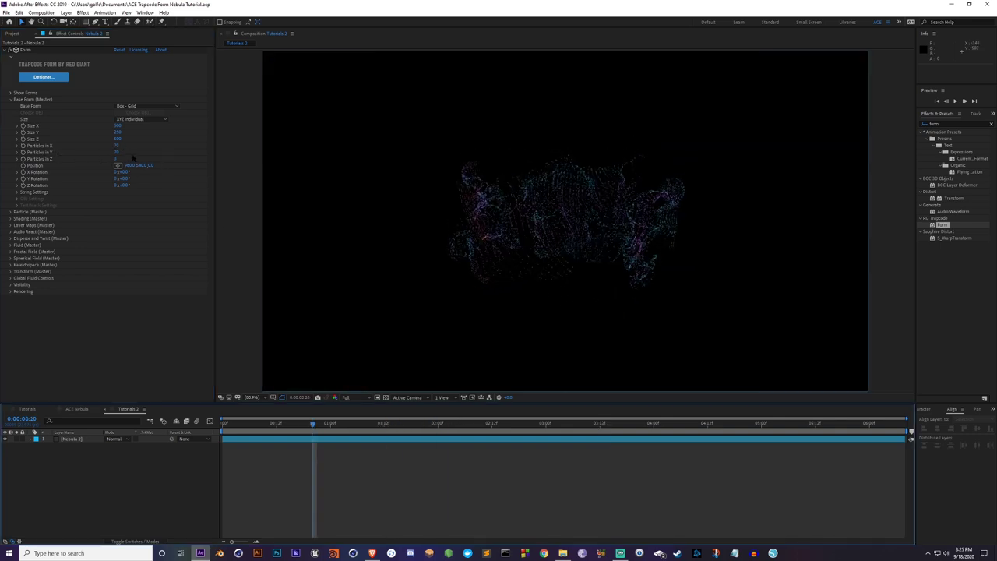
pyautogui.moveTo(117, 147); pyautogui.dragTo(174, 149)
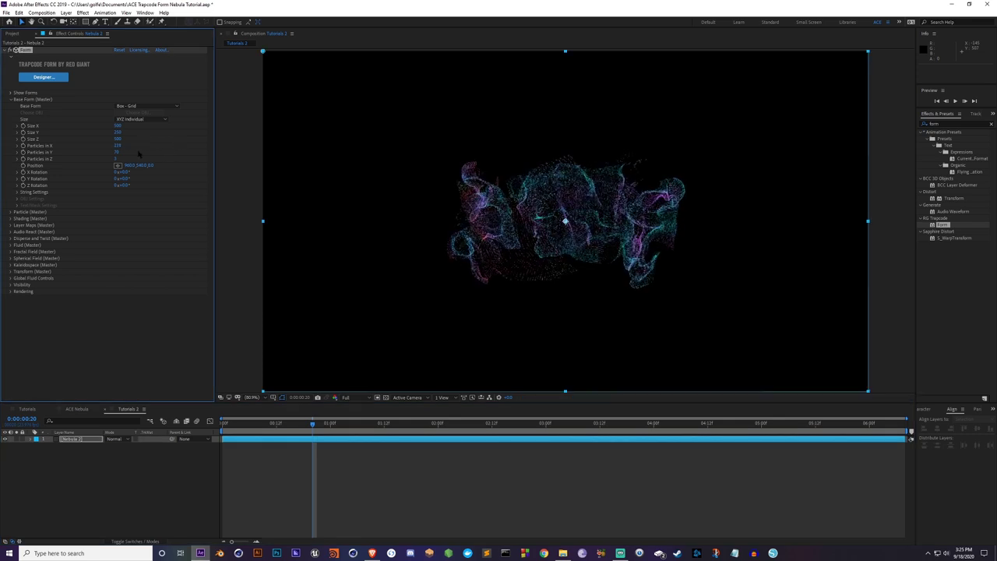
pyautogui.moveTo(133, 155); pyautogui.dragTo(154, 154)
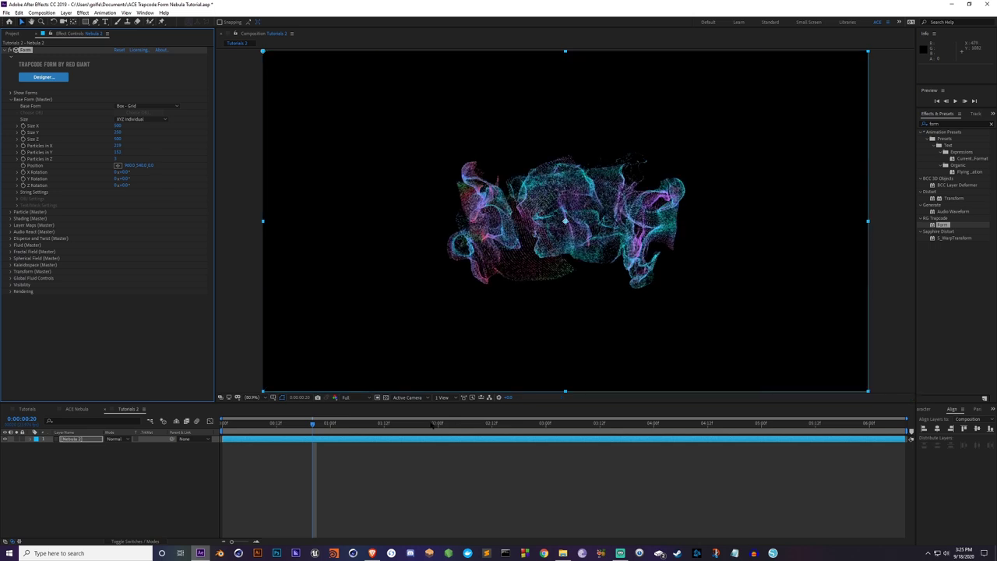
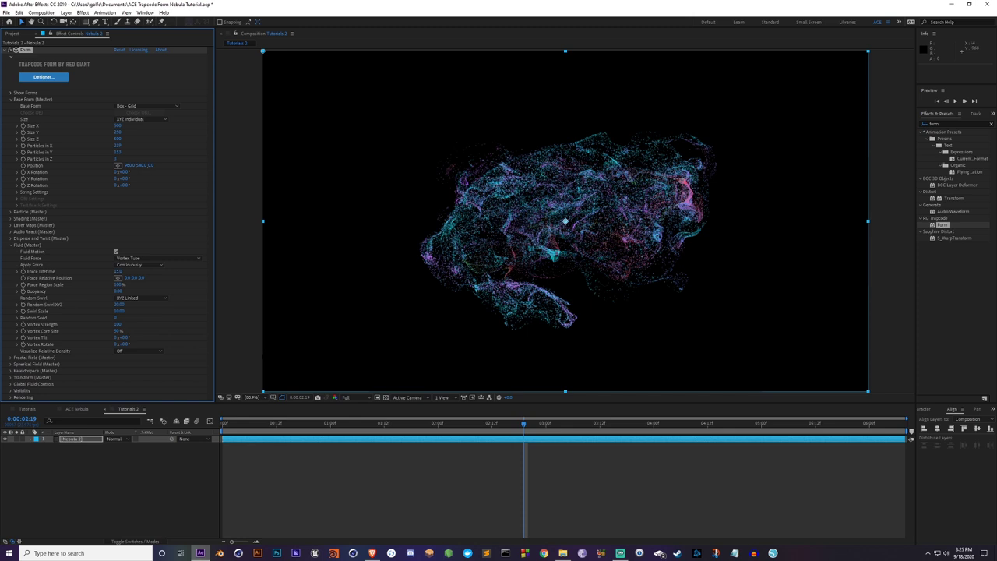
# Step: Scrub through the first seconds and try out different Vortex Tilt and Vortex Rotate values in the Fluid settings
pyautogui.click(394, 423)
pyautogui.moveTo(394, 423); pyautogui.dragTo(331, 432)
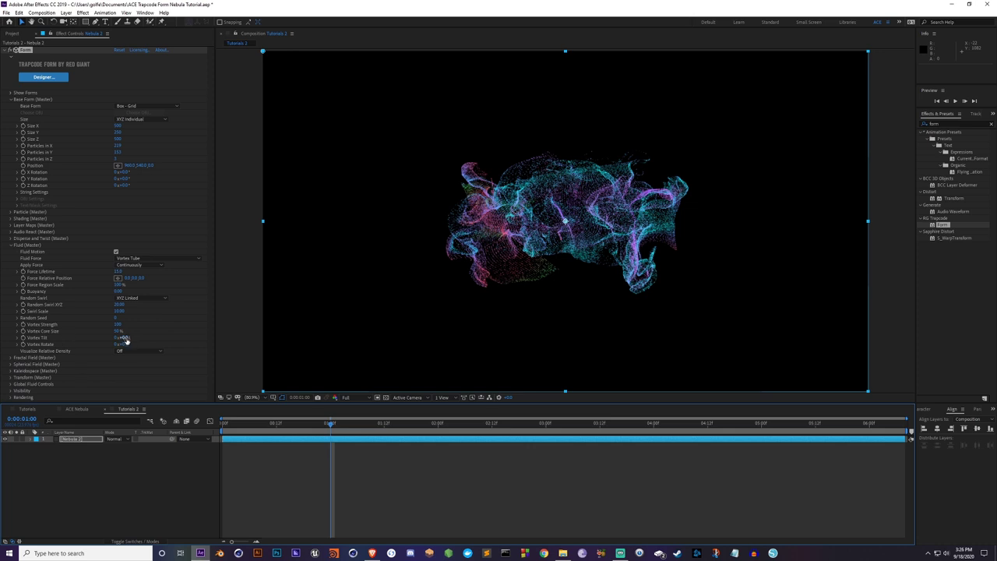
pyautogui.hotkey('ctrl', 's')
pyautogui.moveTo(123, 339); pyautogui.dragTo(151, 340)
pyautogui.moveTo(282, 425); pyautogui.dragTo(232, 425)
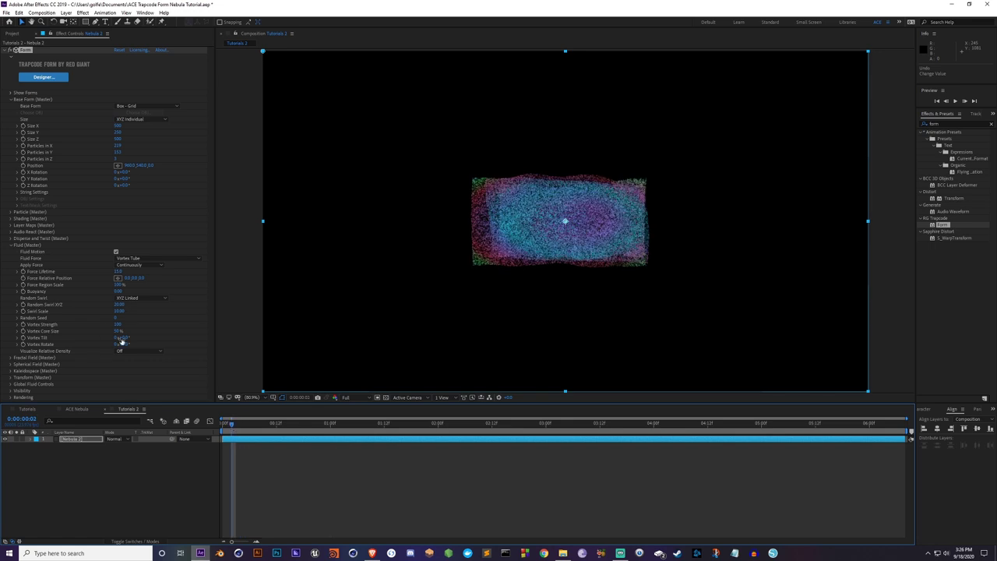
pyautogui.moveTo(121, 338); pyautogui.dragTo(169, 352)
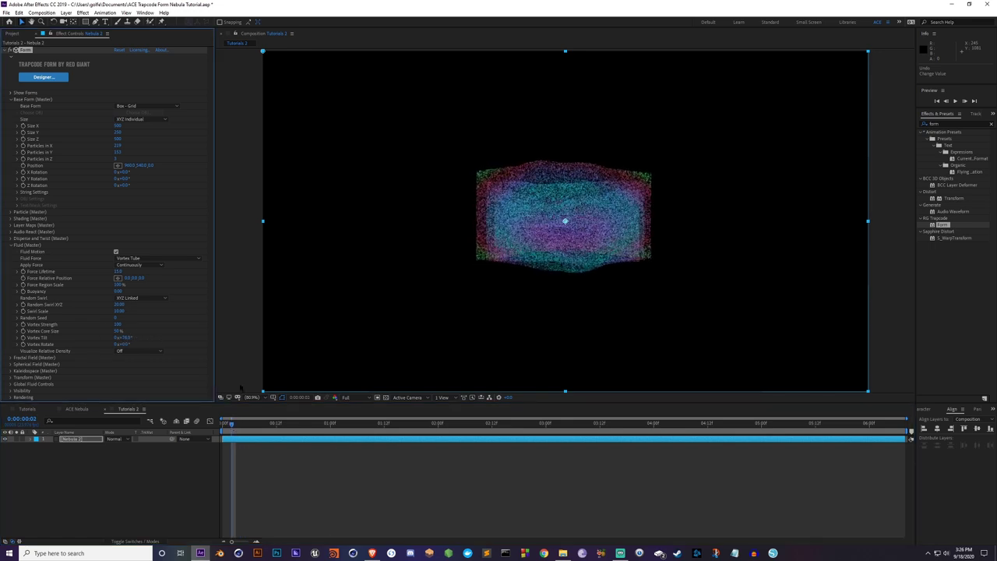
pyautogui.moveTo(410, 425); pyautogui.dragTo(371, 429)
pyautogui.moveTo(123, 338); pyautogui.dragTo(100, 344)
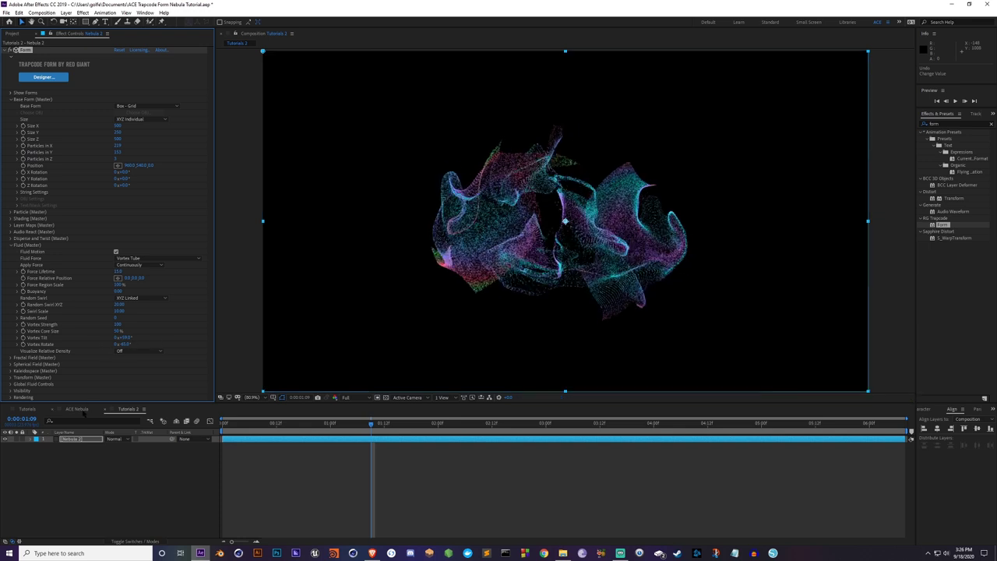
# Step: Open the ACE Nebula composition and examine its Fluid settings, including Vortex Tilt and Vortex Rotate
pyautogui.click(85, 408)
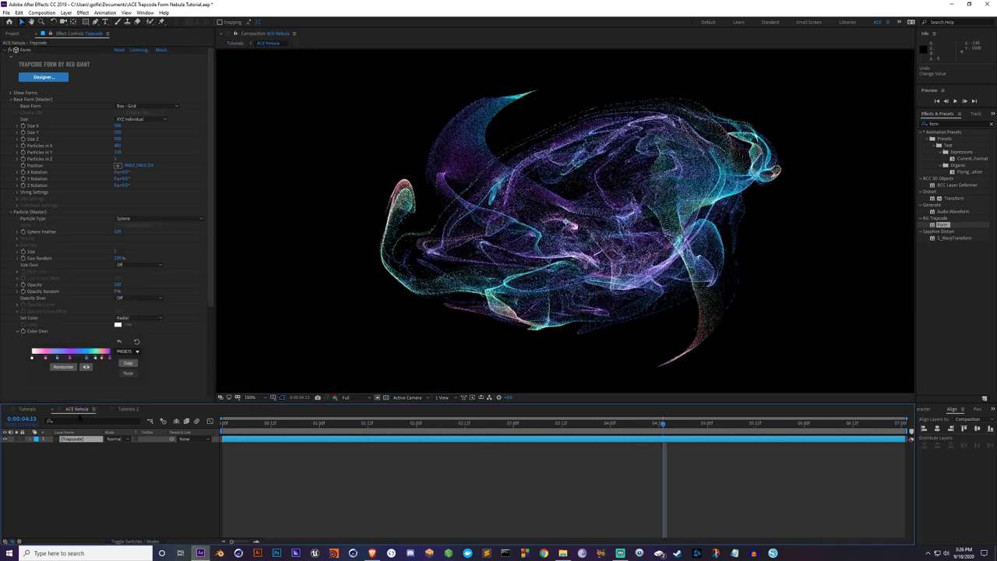
pyautogui.scroll(-1, 57, 333)
pyautogui.scroll(-3, 58, 332)
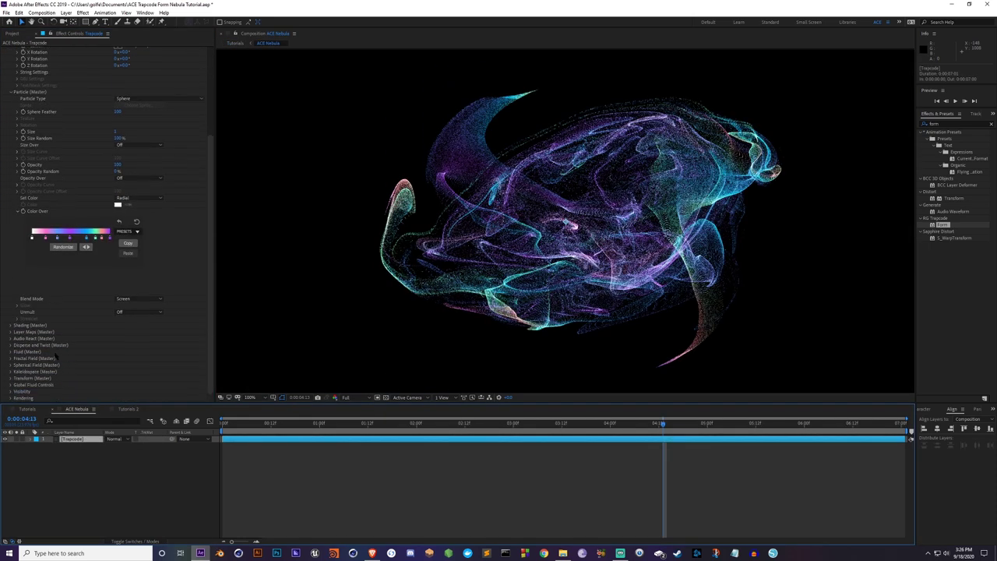
pyautogui.click(10, 385)
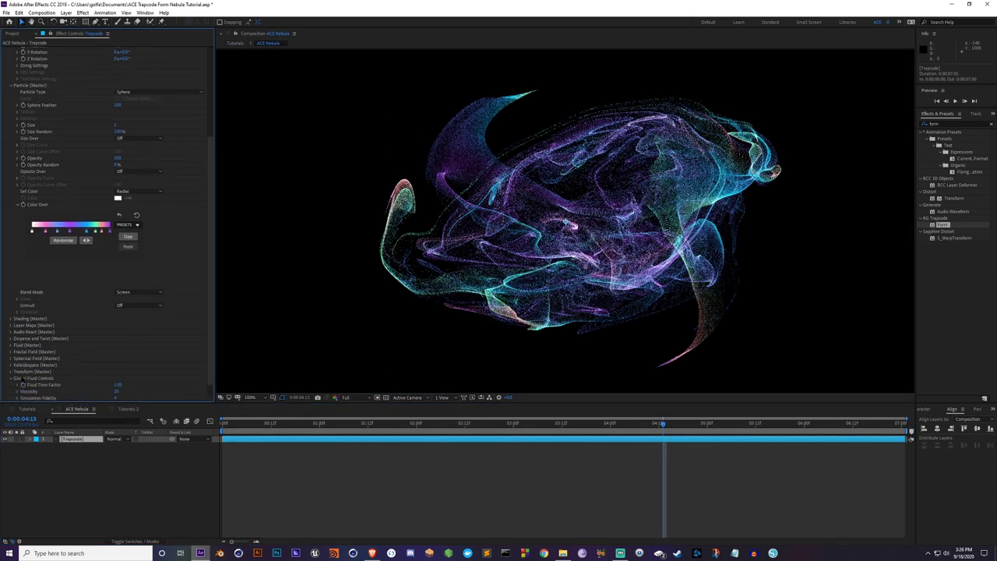
pyautogui.click(10, 379)
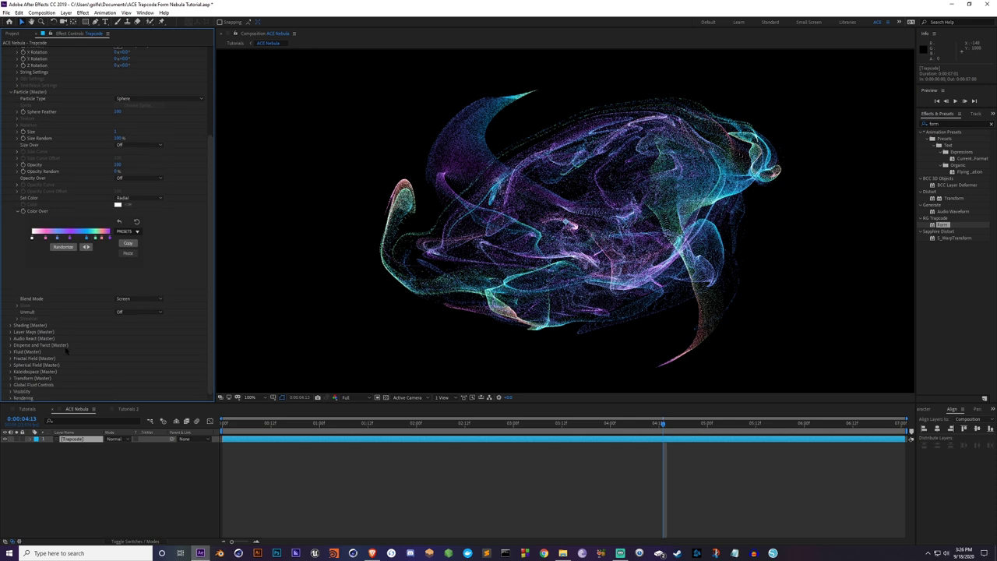
pyautogui.click(11, 351)
pyautogui.scroll(-3, 47, 352)
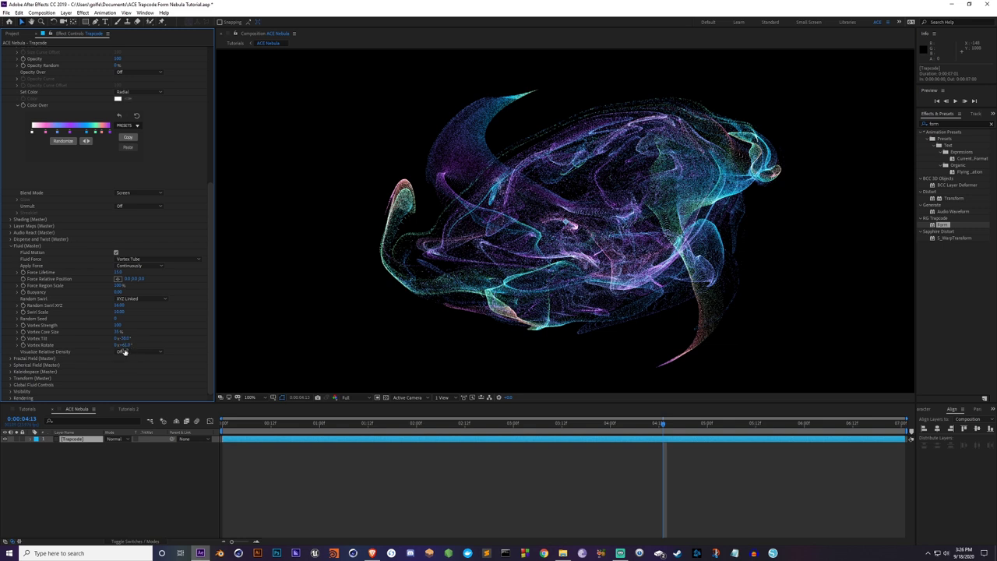
# Step: Return to the Tutorials 2 composition and match the ACE Nebula's Vortex Tilt, with Vortex Rotate set to 60°
pyautogui.click(127, 409)
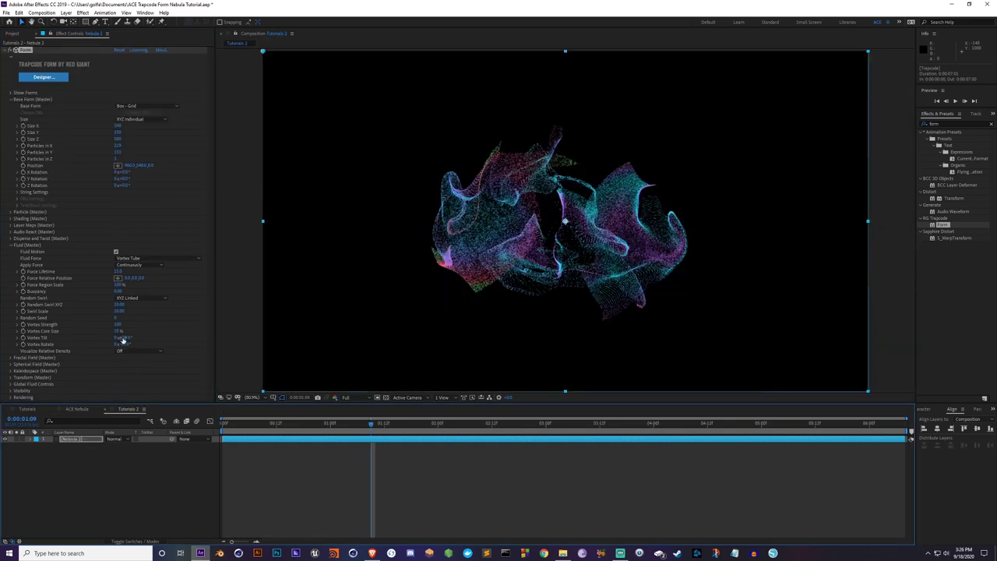
pyautogui.write('2')
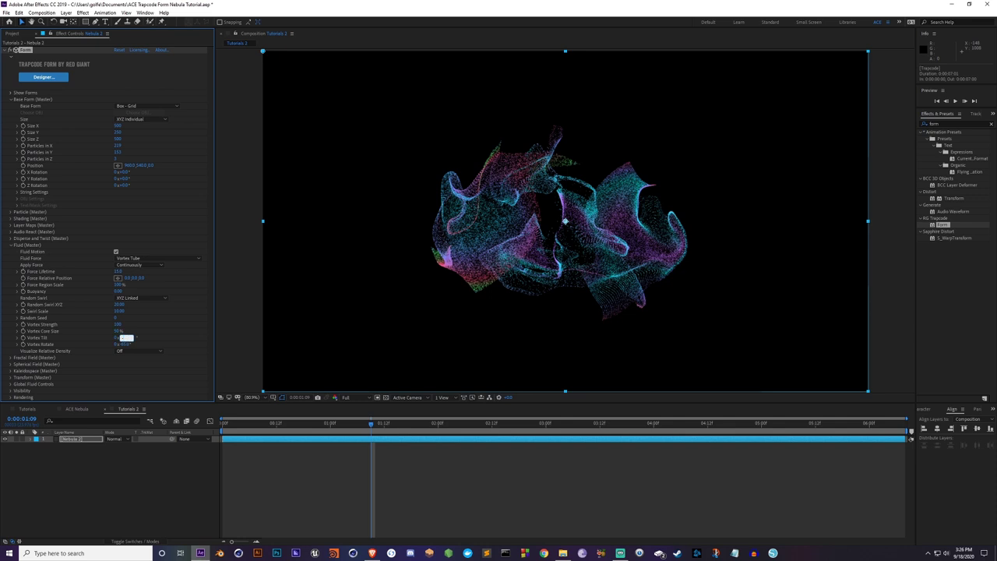
pyautogui.press('Tab')
pyautogui.write('-60')
pyautogui.press('BackSpace')
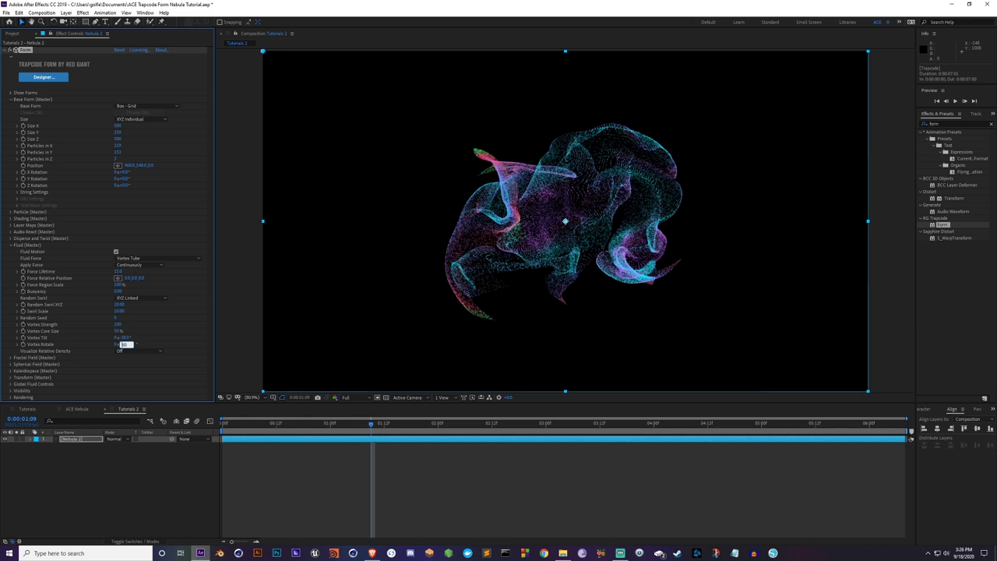
pyautogui.press('Return')
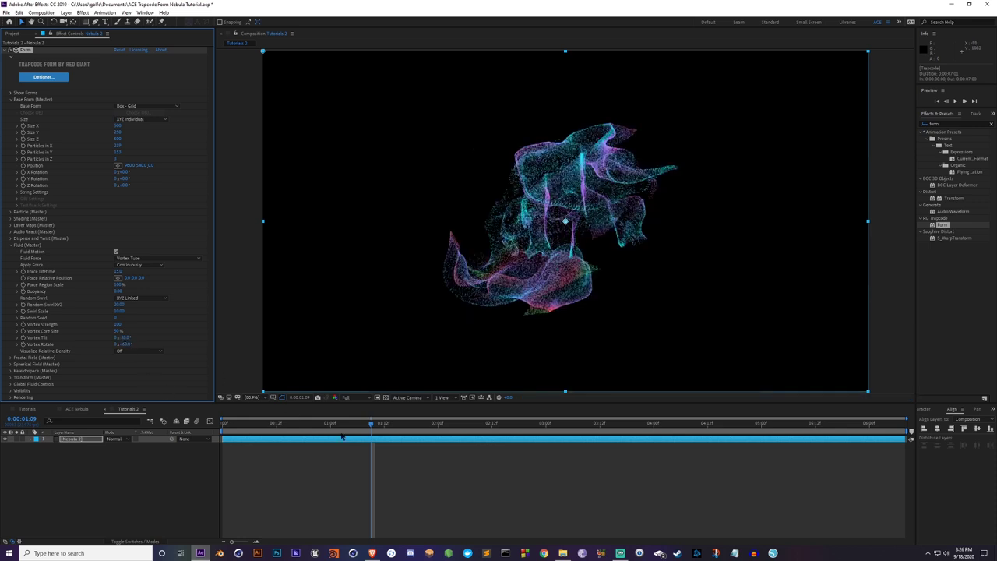
# Step: Preview the tilted and rotated nebula, stop playback and scrub to 0:00:03:07
pyautogui.press('space')
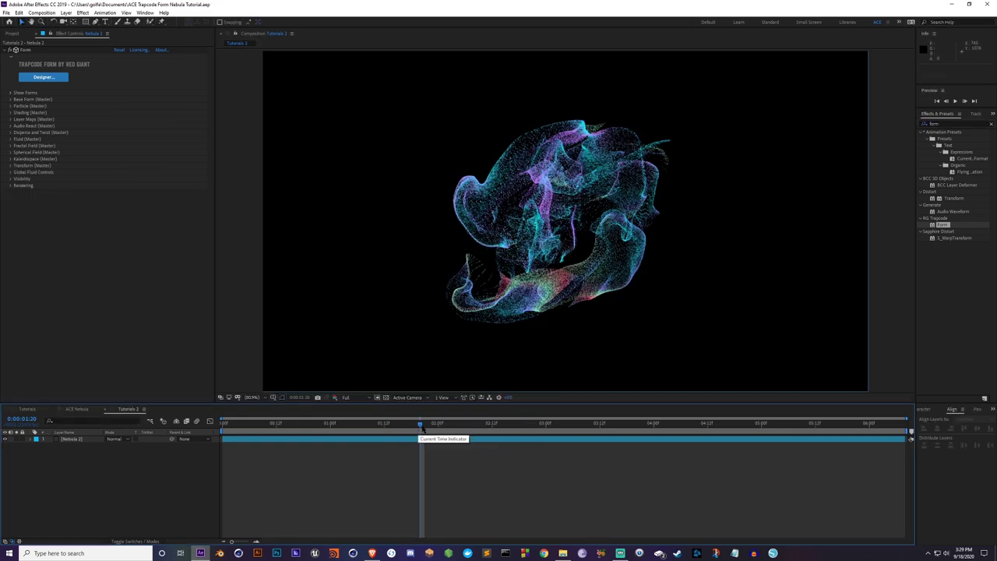
pyautogui.press('space')
pyautogui.moveTo(447, 426); pyautogui.dragTo(577, 427)
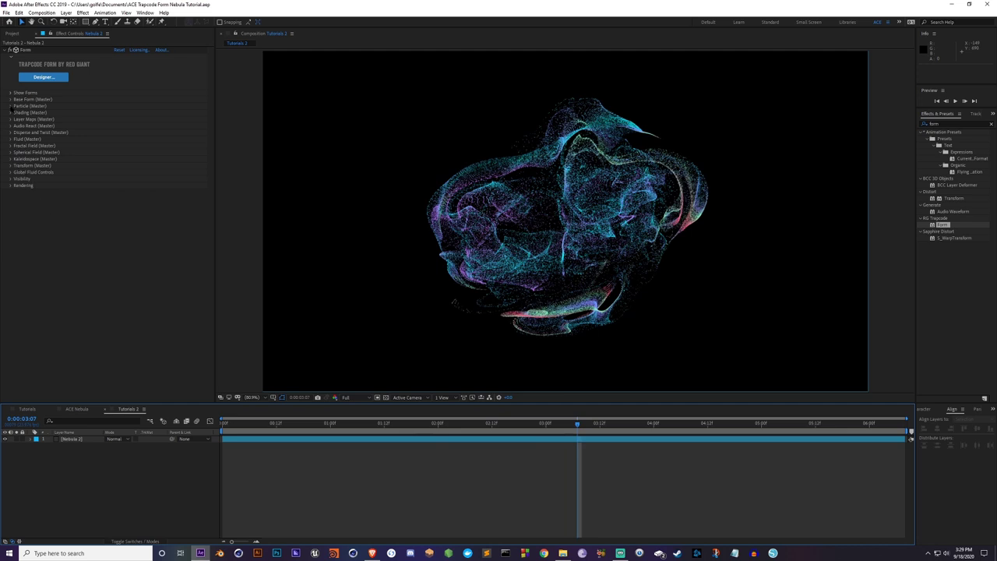
# Step: Set the particle Blend Mode to Screen, scrub to 0:00:02:23 to check it, and collapse the Particle settings
pyautogui.click(11, 106)
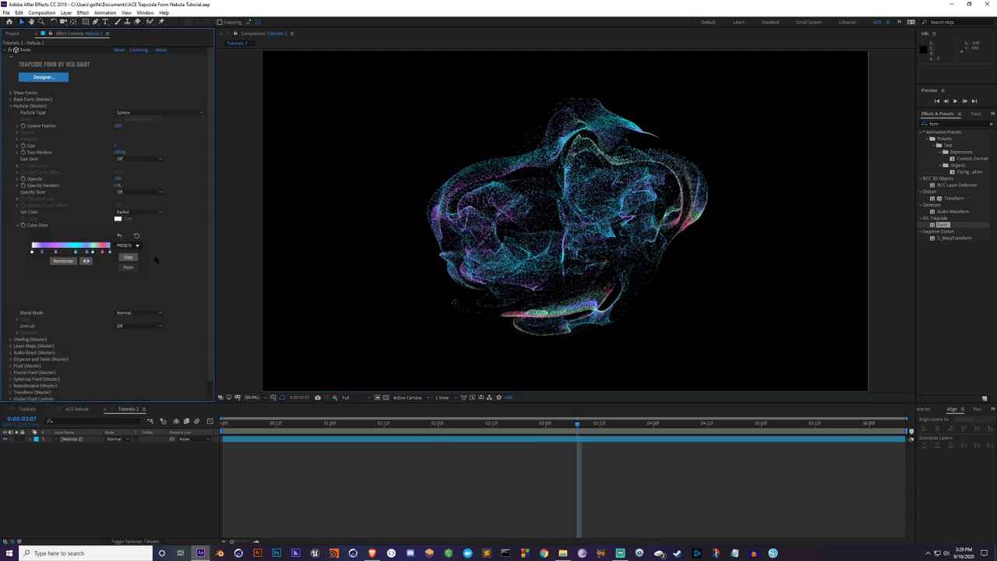
pyautogui.click(132, 312)
pyautogui.click(136, 339)
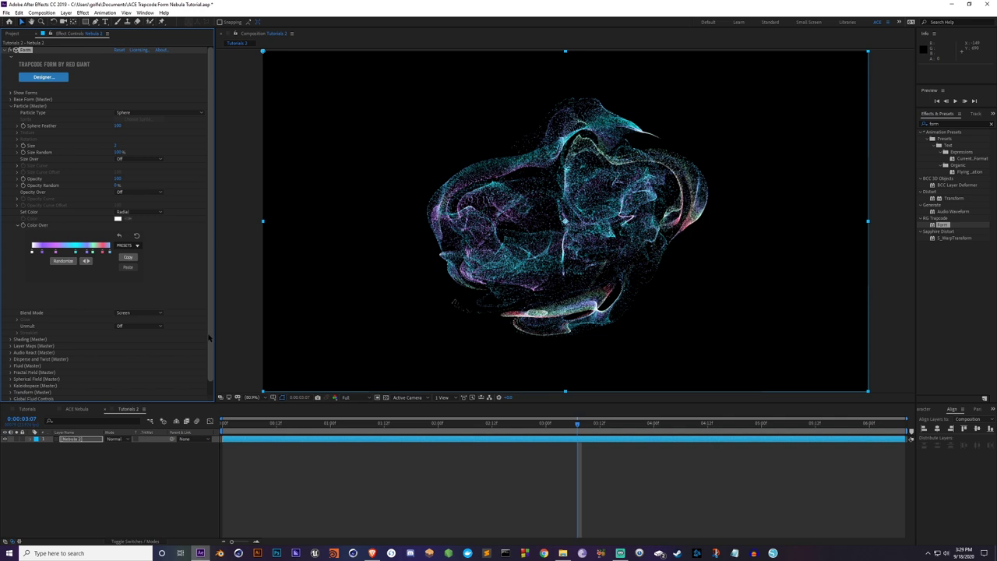
pyautogui.moveTo(579, 428); pyautogui.dragTo(543, 434)
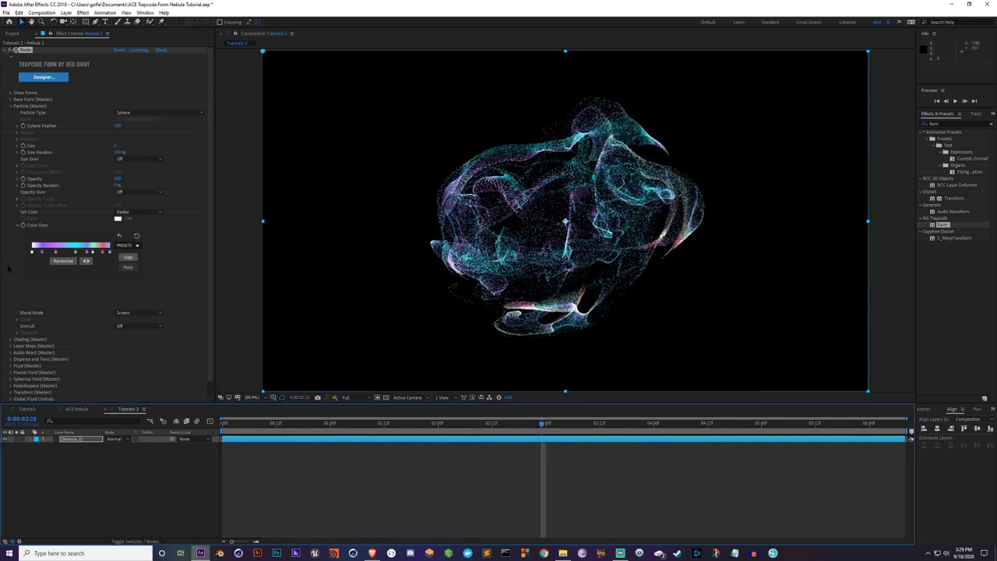
pyautogui.click(10, 105)
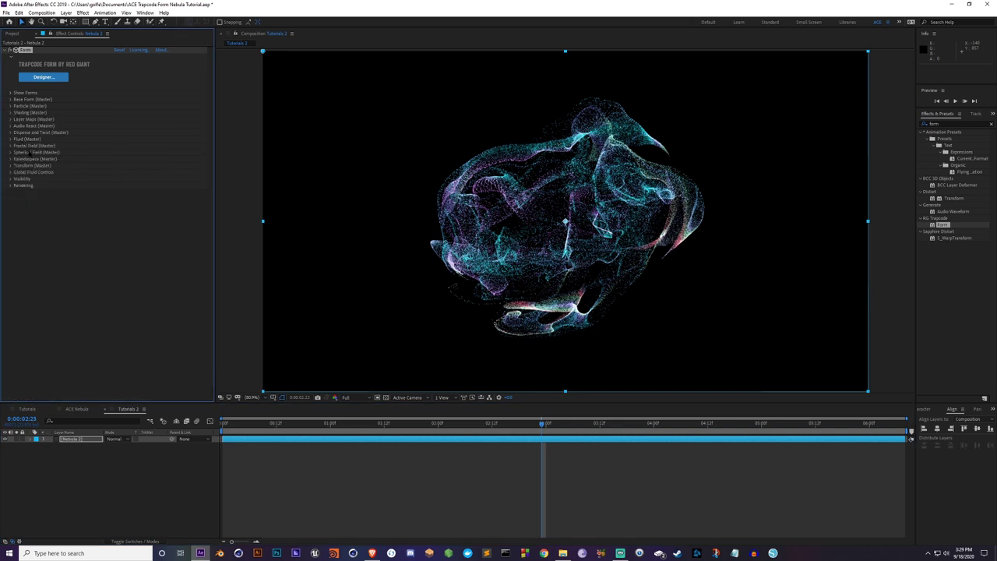
# Step: Set the Fluid's Random Swirl XYZ to 10 and scrub to 0:00:04:12 to check the swirl
pyautogui.click(10, 138)
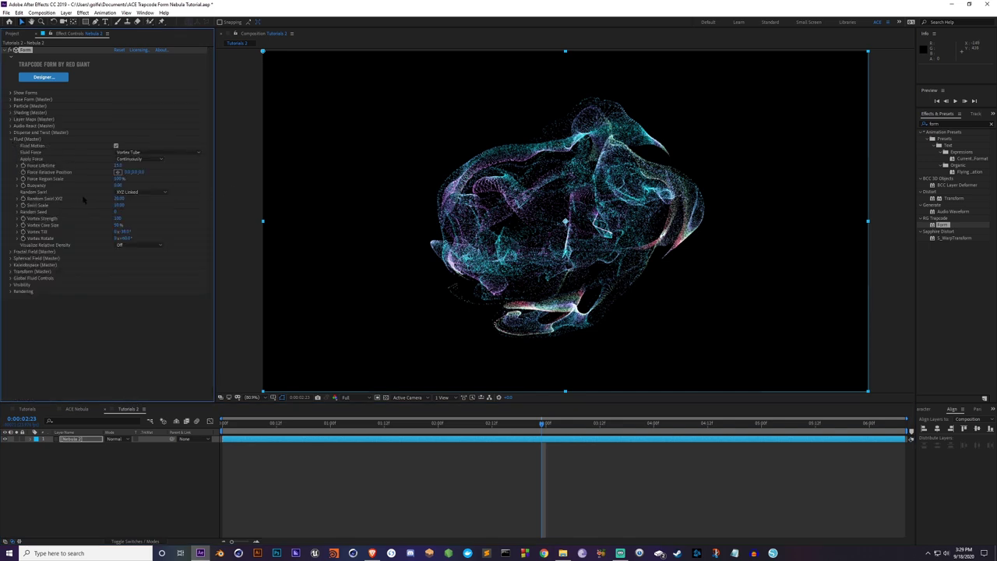
pyautogui.click(121, 198)
pyautogui.write('30')
pyautogui.press('Return')
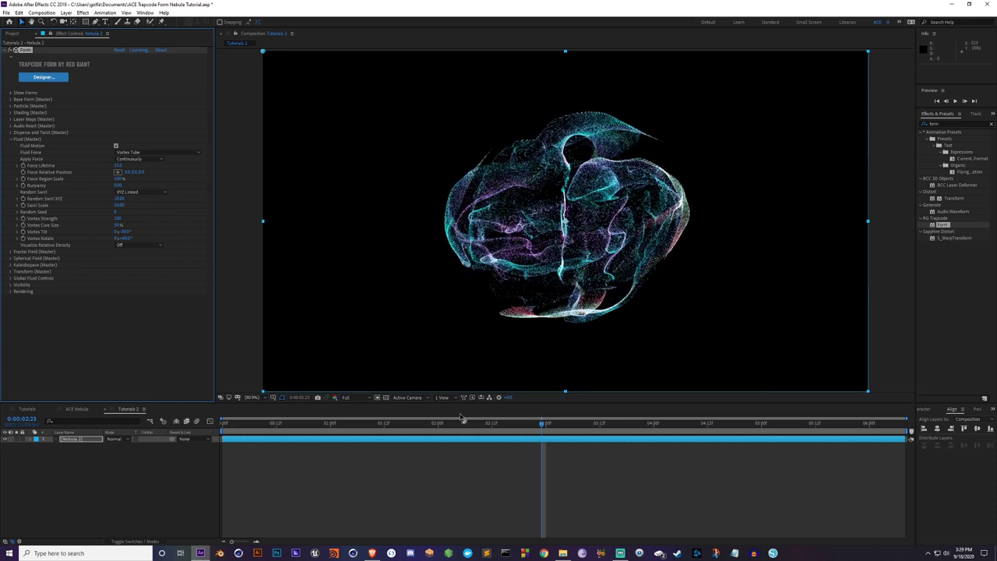
pyautogui.moveTo(542, 425); pyautogui.dragTo(721, 416)
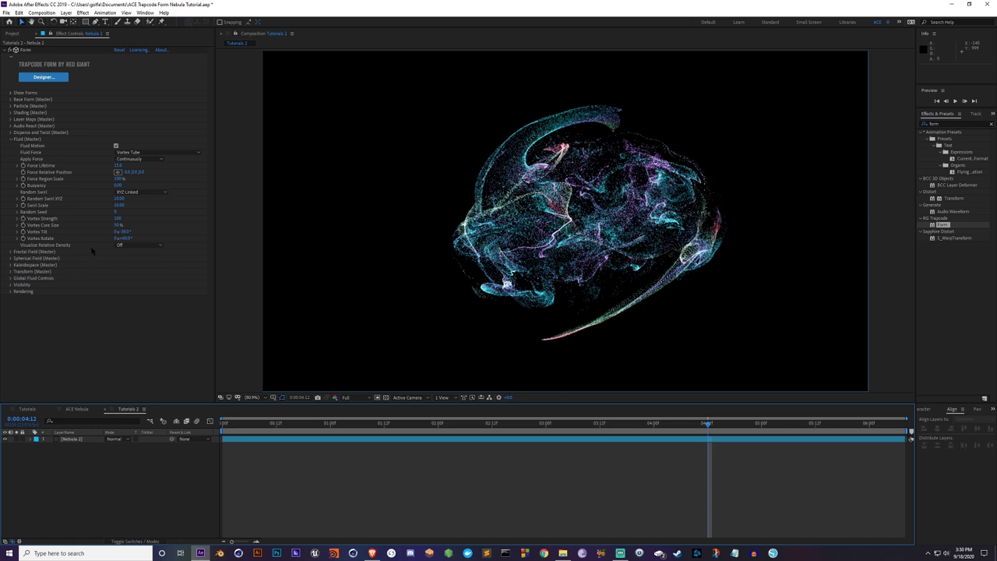
# Step: Set the Vortex Core Size to 30%, fit the composition in view, and scrub to 0:00:03:18 to check the nebula
pyautogui.click(118, 225)
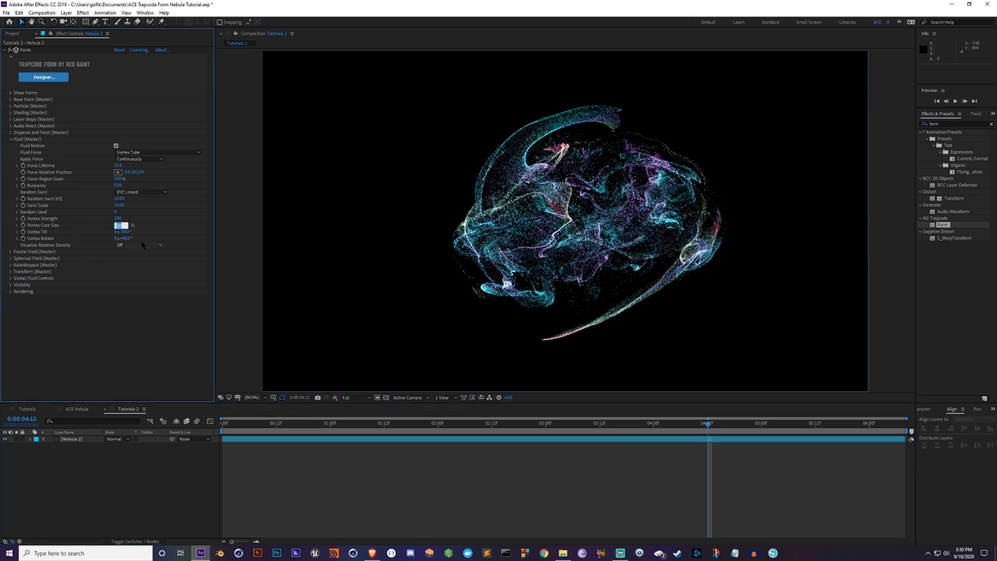
pyautogui.press('Return')
pyautogui.click(395, 437)
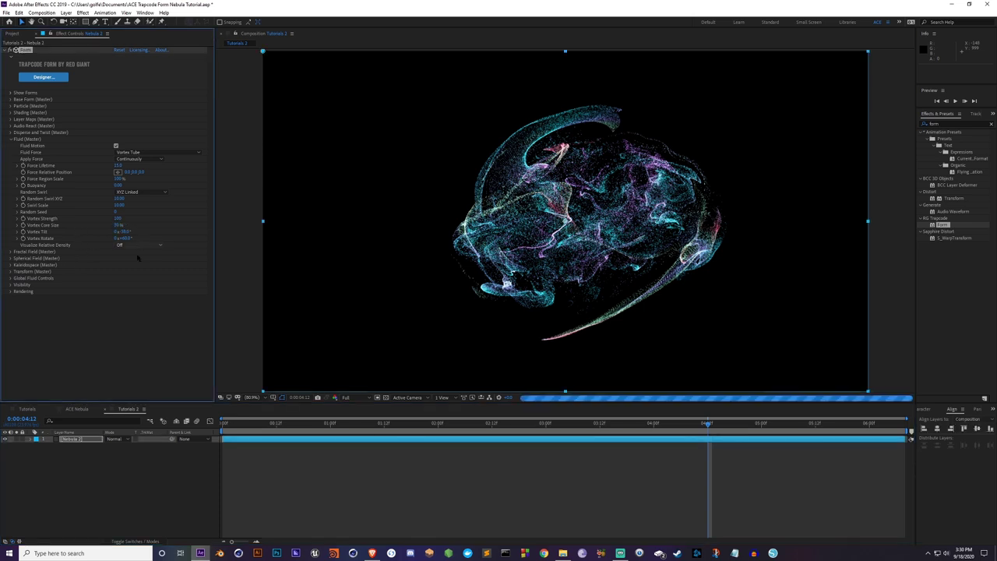
pyautogui.moveTo(479, 426); pyautogui.dragTo(393, 426)
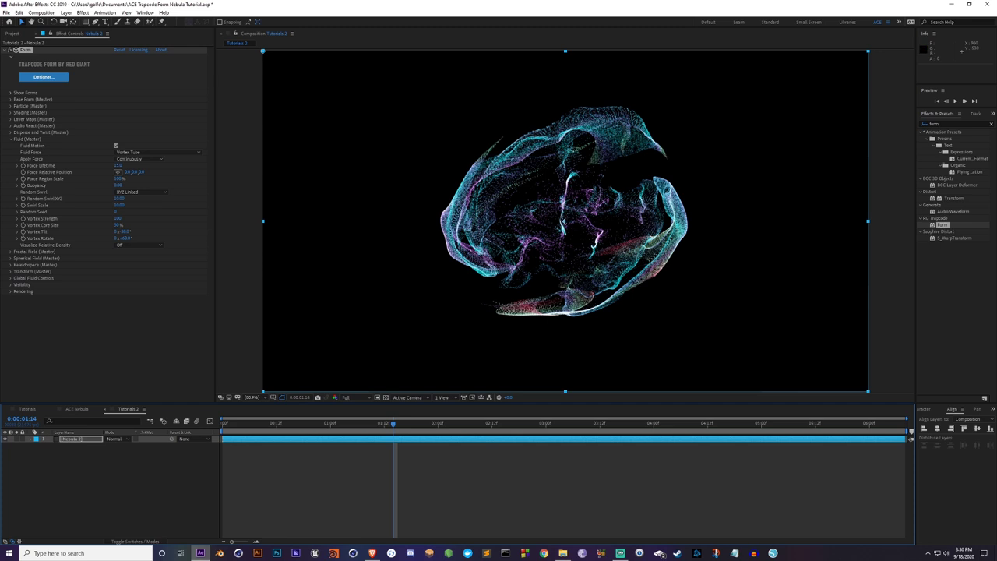
pyautogui.scroll(1, 566, 220)
pyautogui.click(251, 397)
pyautogui.click(270, 415)
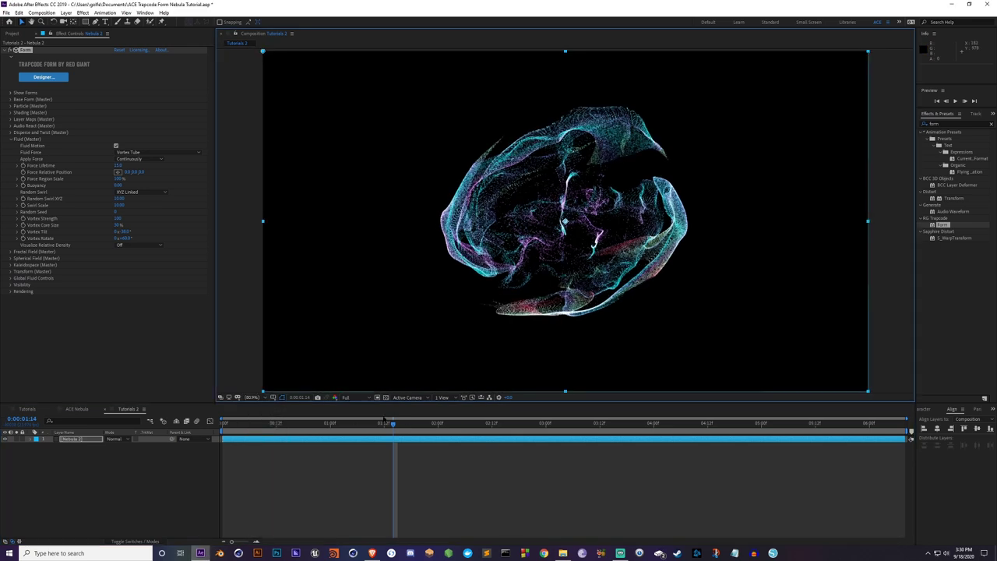
pyautogui.click(484, 425)
pyautogui.moveTo(488, 427); pyautogui.dragTo(629, 433)
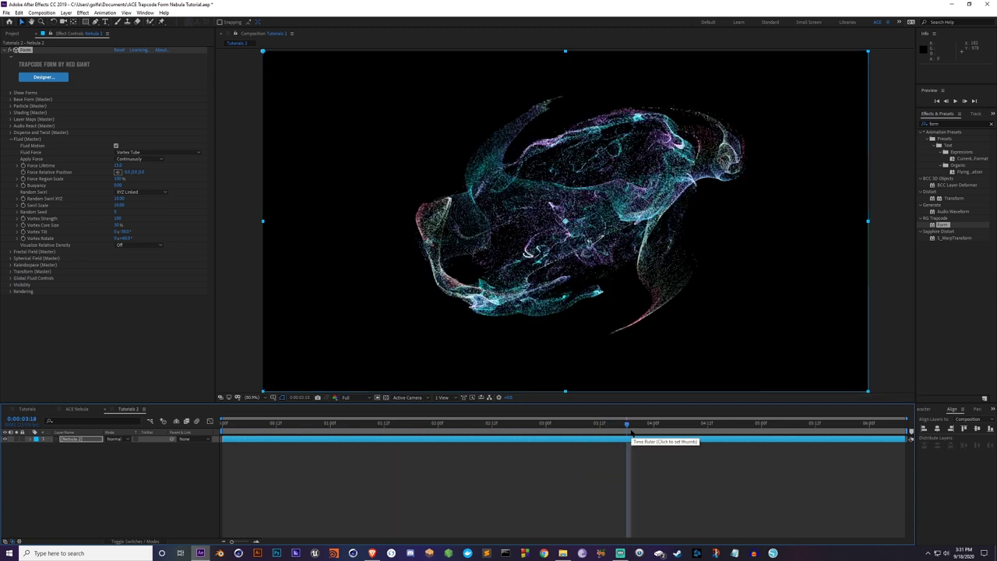
# Step: Collapse the Fluid settings, open the Particle settings, and shift the purple stop of the Color Over gradient closer to the cyan stop
pyautogui.click(93, 472)
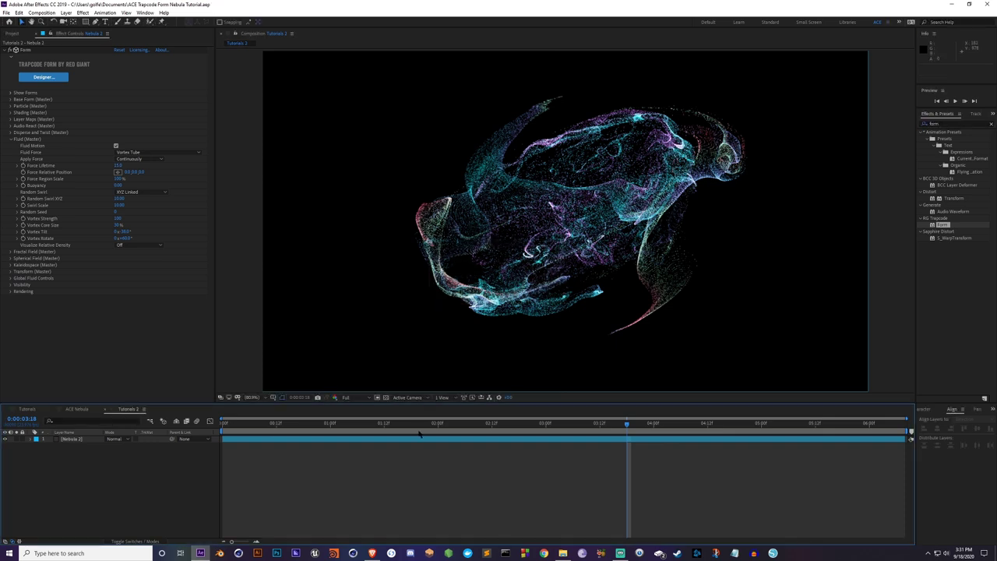
pyautogui.click(10, 139)
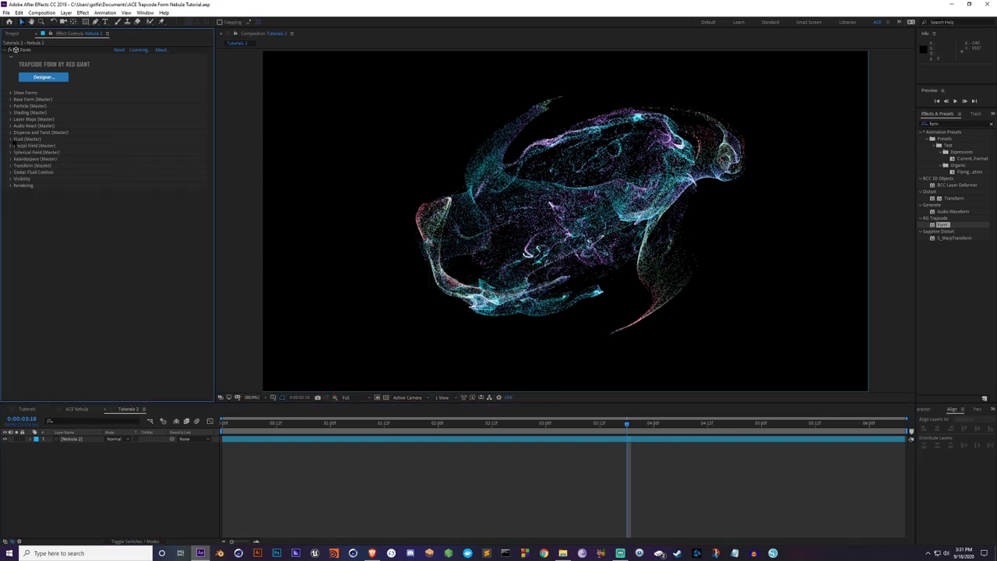
pyautogui.click(10, 106)
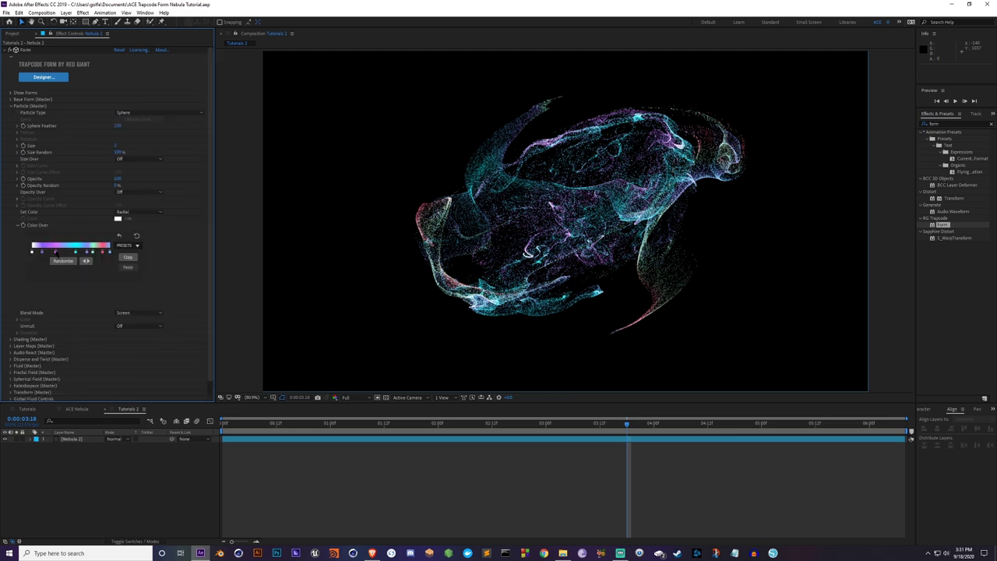
pyautogui.moveTo(55, 252); pyautogui.dragTo(67, 252)
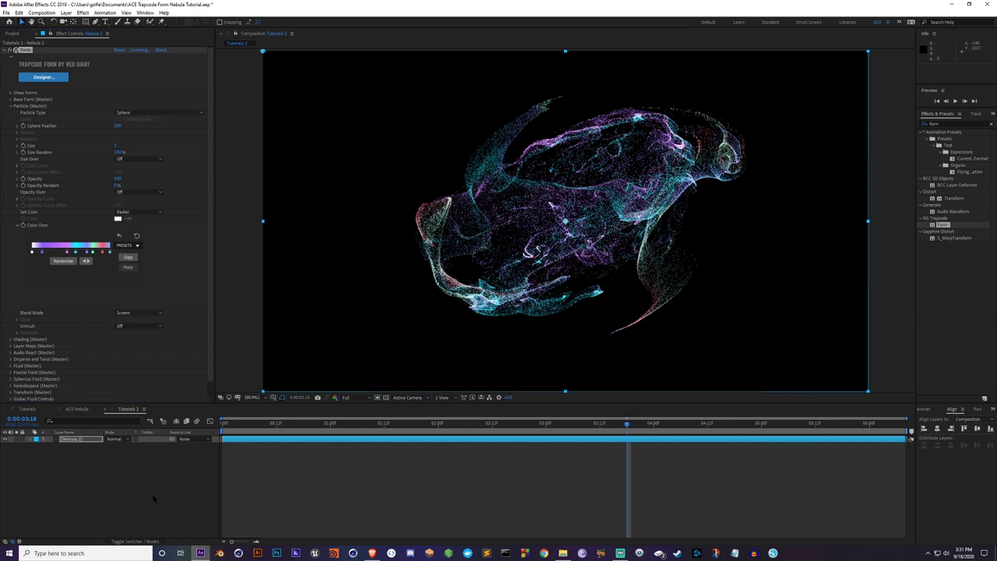
# Step: Add a new adjustment layer above the Nebula 2 layer
pyautogui.click(56, 448)
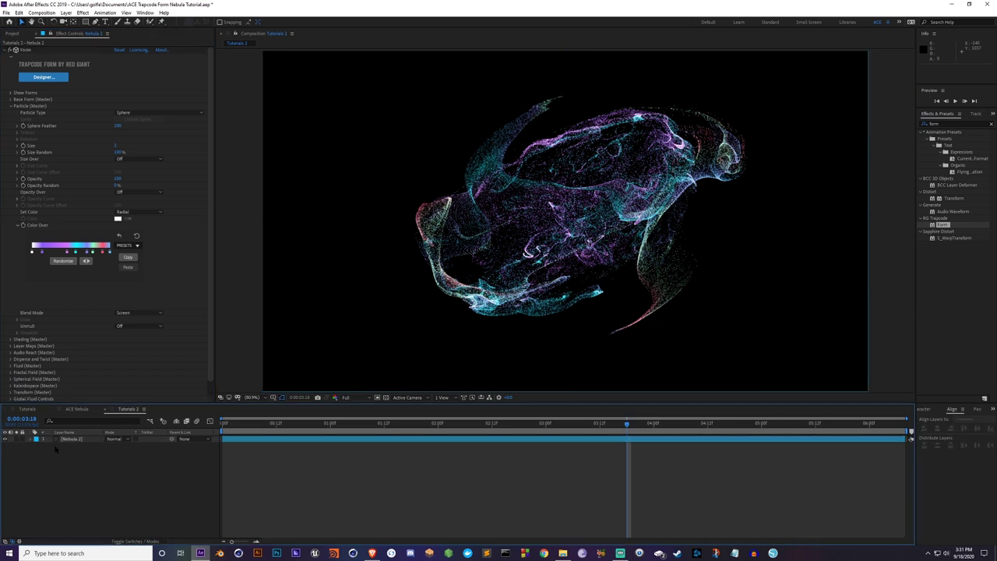
pyautogui.rightClick(123, 469)
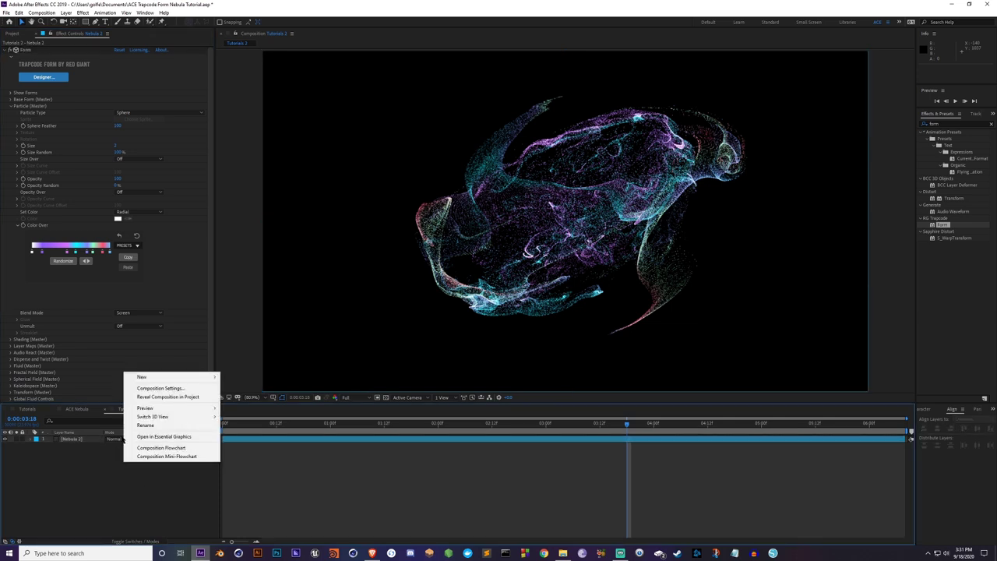
pyautogui.click(74, 478)
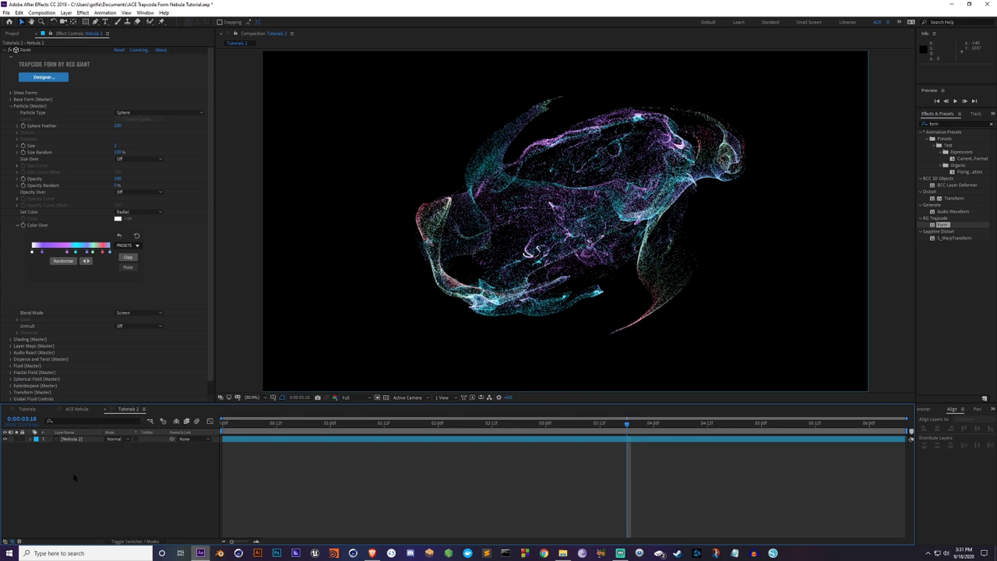
pyautogui.rightClick(123, 465)
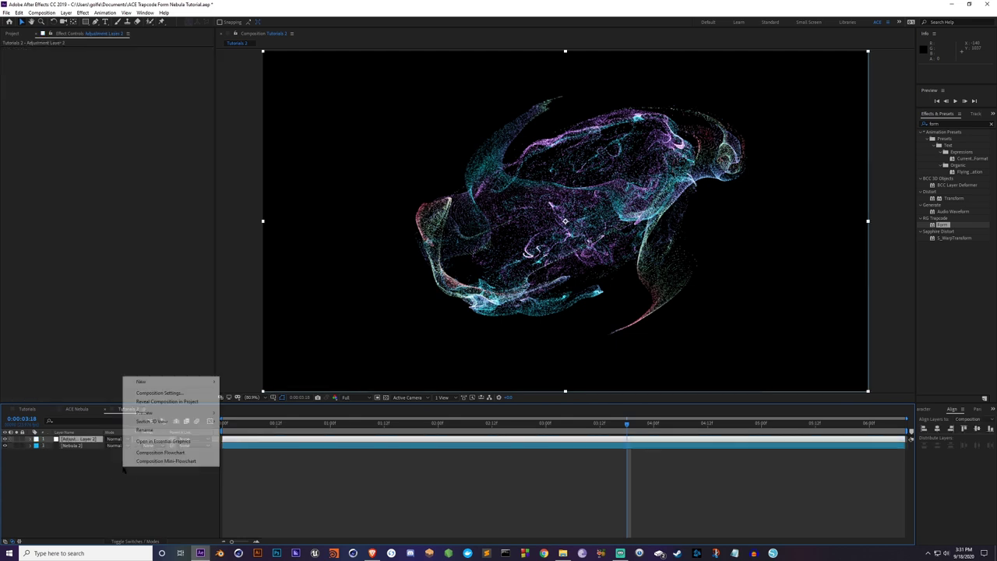
pyautogui.moveTo(206, 384)
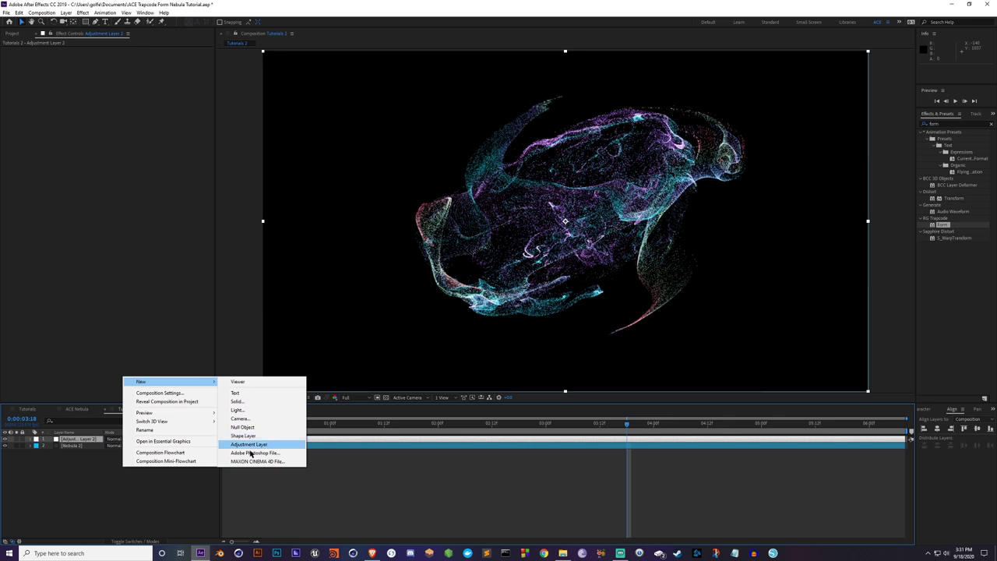
pyautogui.click(102, 505)
# Step: Rename the adjustment layer as DoF
pyautogui.click(91, 440)
pyautogui.press('Return')
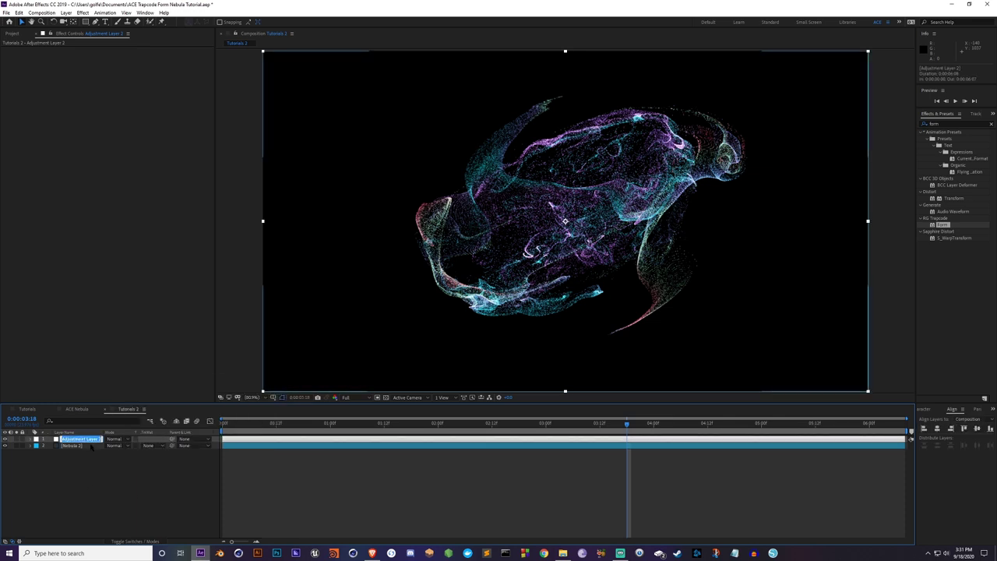
pyautogui.write('E')
pyautogui.write('oF')
pyautogui.press('Return')
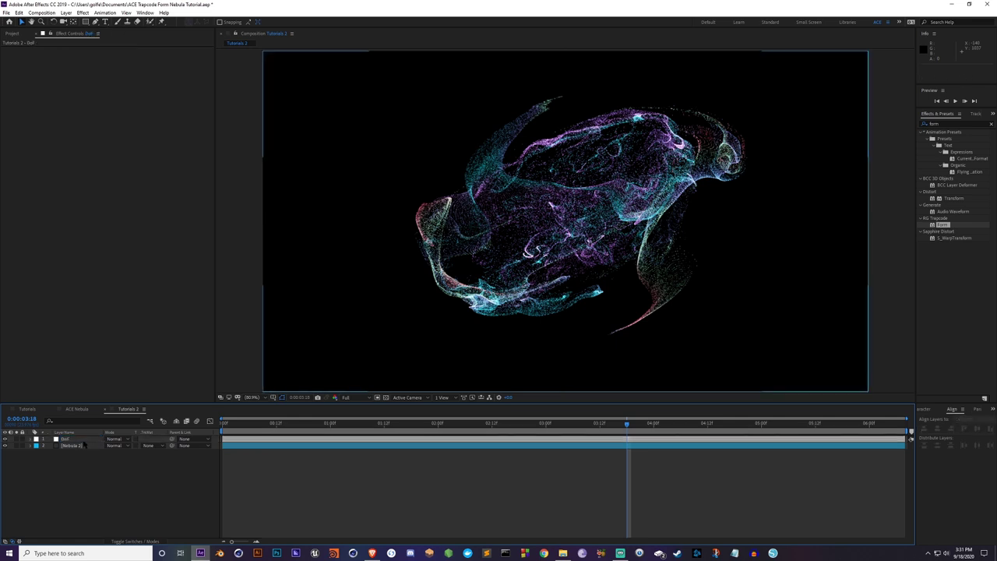
# Step: Search the effects for "depth of" and apply FL Depth Of Field to the DoF layer
pyautogui.moveTo(949, 124); pyautogui.dragTo(907, 130)
pyautogui.write('depth')
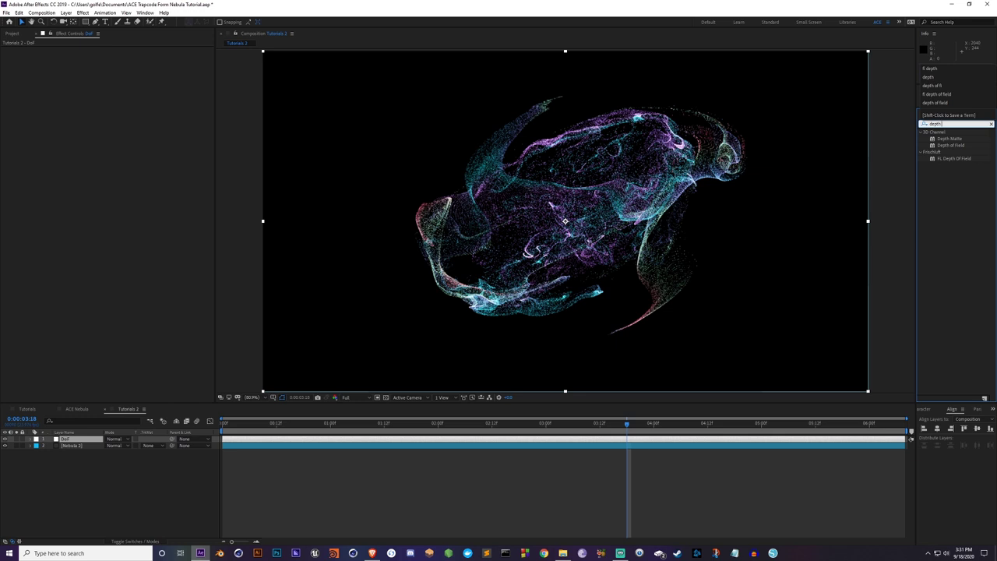
pyautogui.write(' of')
pyautogui.doubleClick(952, 151)
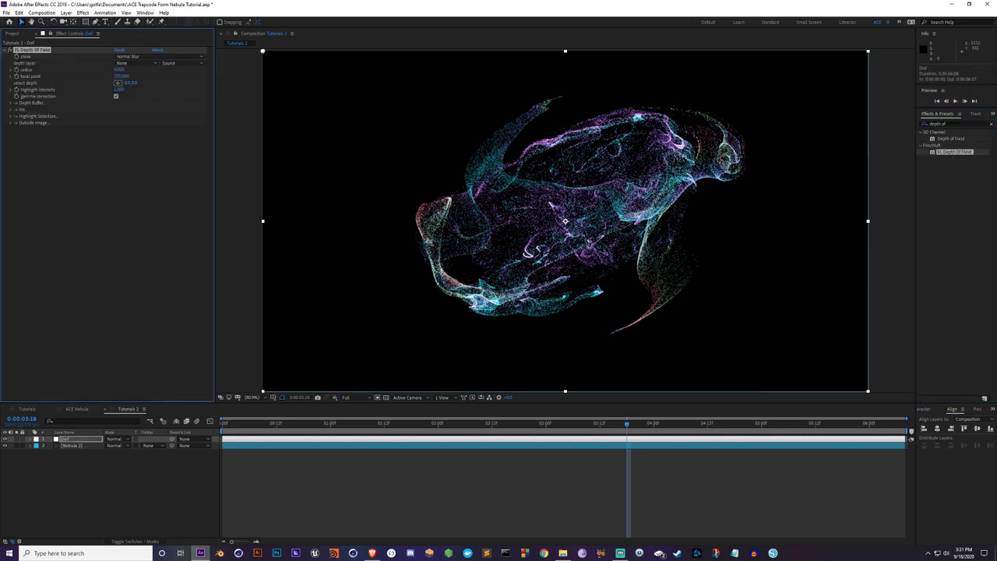
pyautogui.click(79, 441)
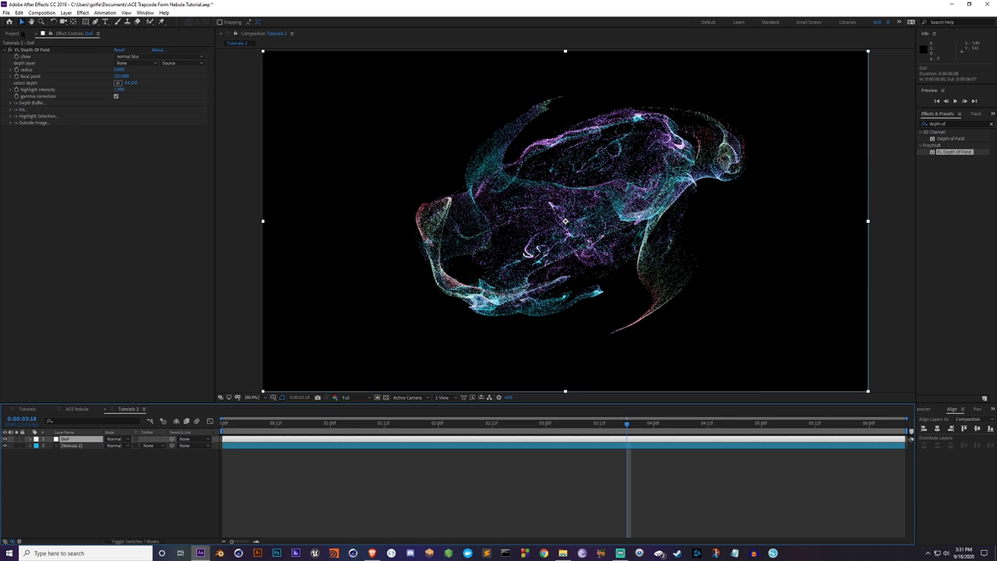
pyautogui.moveTo(216, 125); pyautogui.dragTo(196, 125)
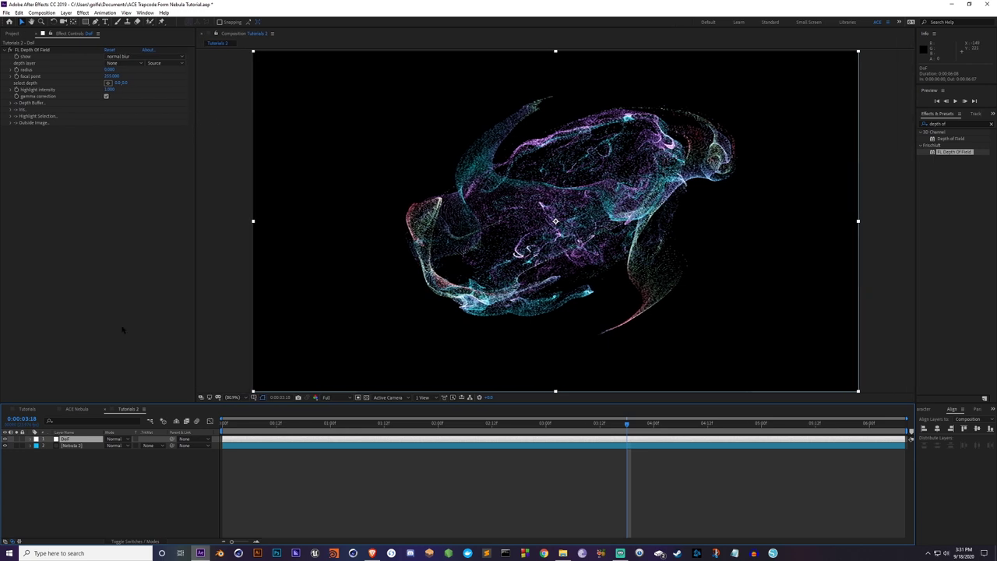
# Step: Create a new solid named Depth Map 2 and place it beneath the Nebula 2 layer
pyautogui.click(97, 490)
pyautogui.rightClick(97, 491)
pyautogui.click(67, 489)
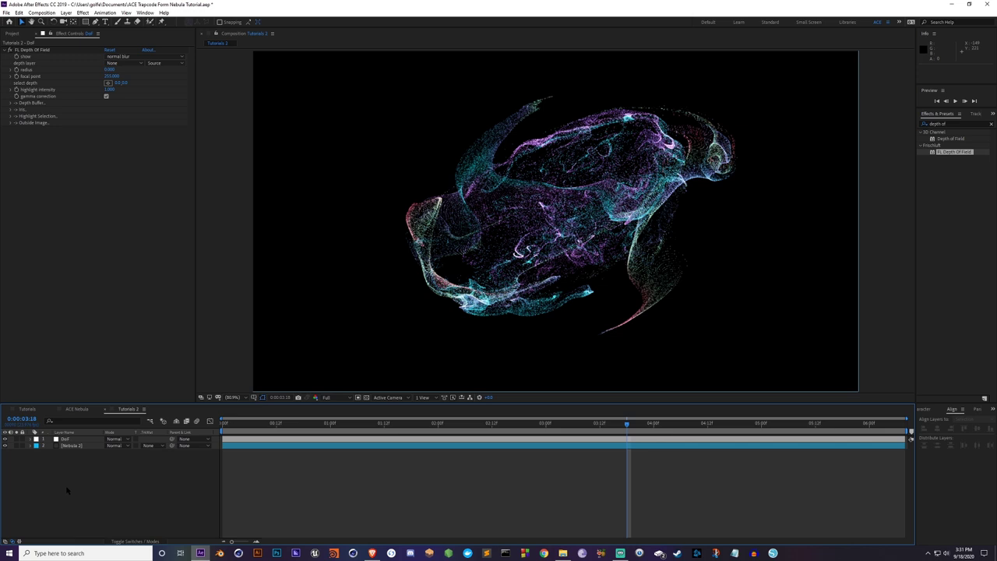
pyautogui.hotkey('ctrl', 'y')
pyautogui.write('Depth M')
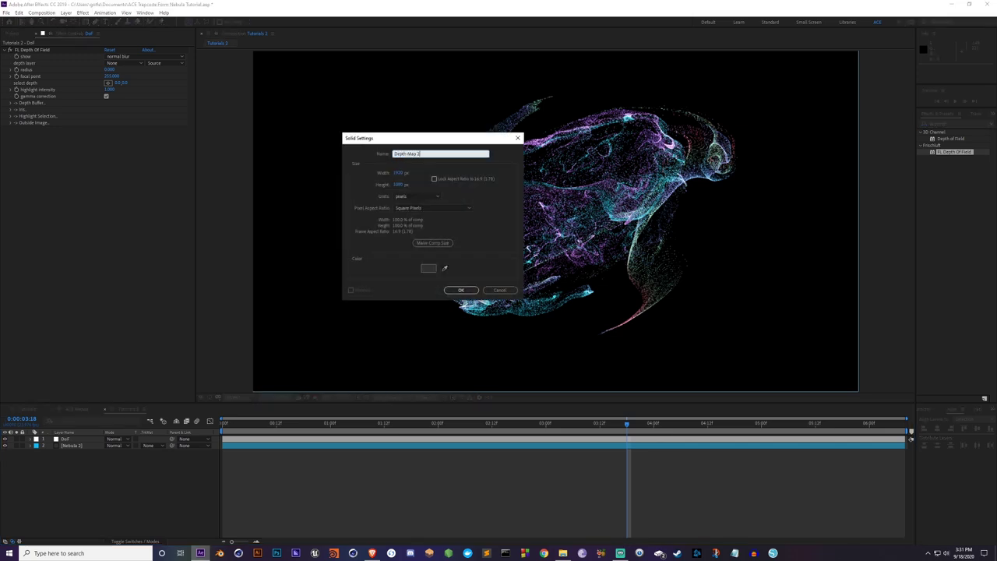
pyautogui.write('ap 2')
pyautogui.click(461, 290)
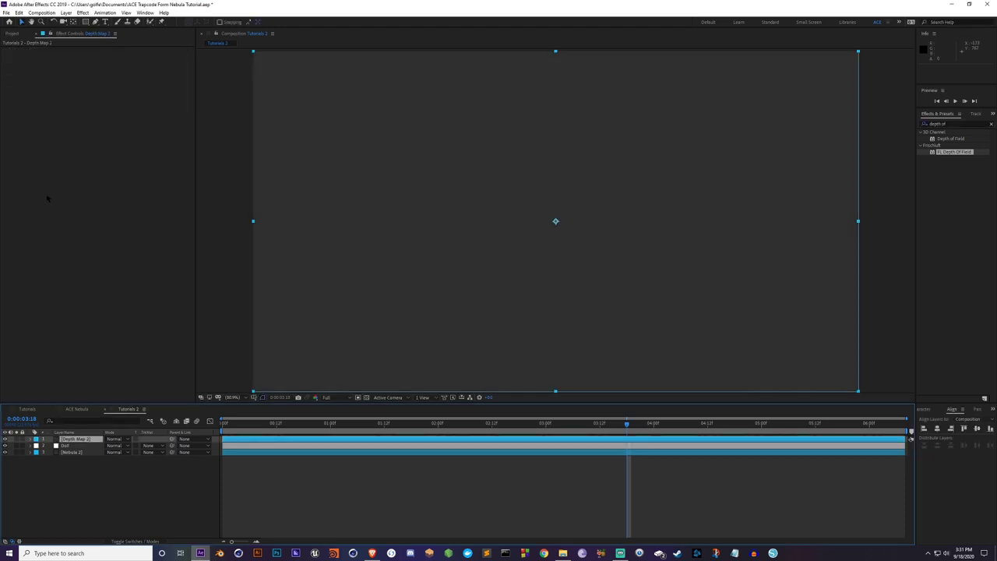
pyautogui.moveTo(75, 439); pyautogui.dragTo(81, 458)
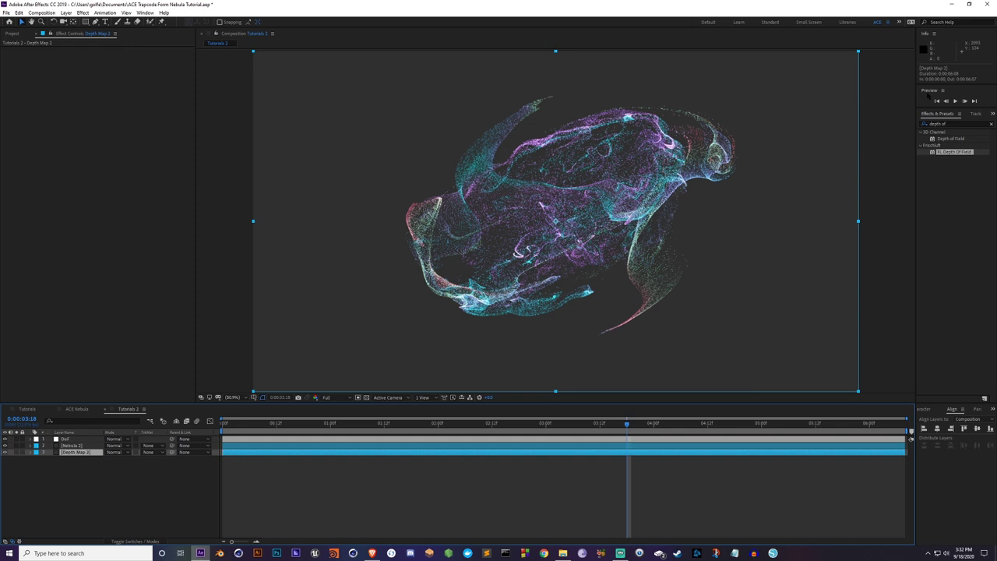
# Step: Search the effects for the gradient ramp and apply Gradient Ramp to the Depth Map 2 solid
pyautogui.click(958, 123)
pyautogui.write('grade')
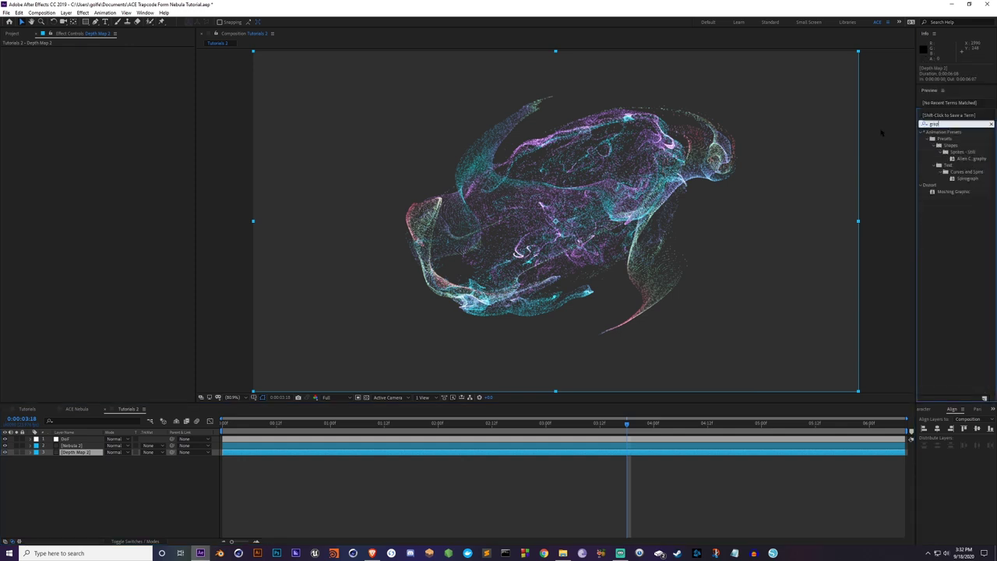
pyautogui.press('BackSpace')
pyautogui.write('ient r')
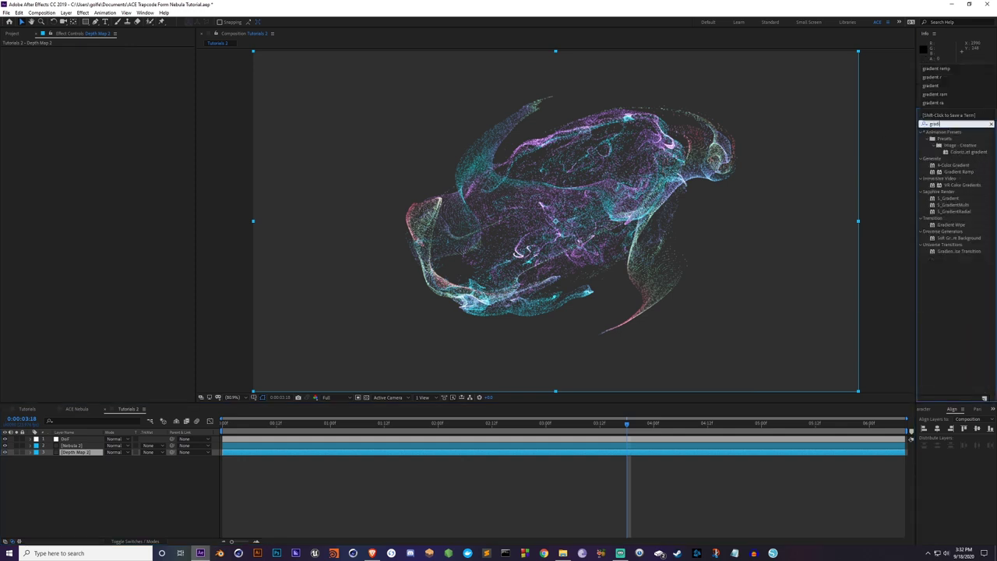
pyautogui.write('am')
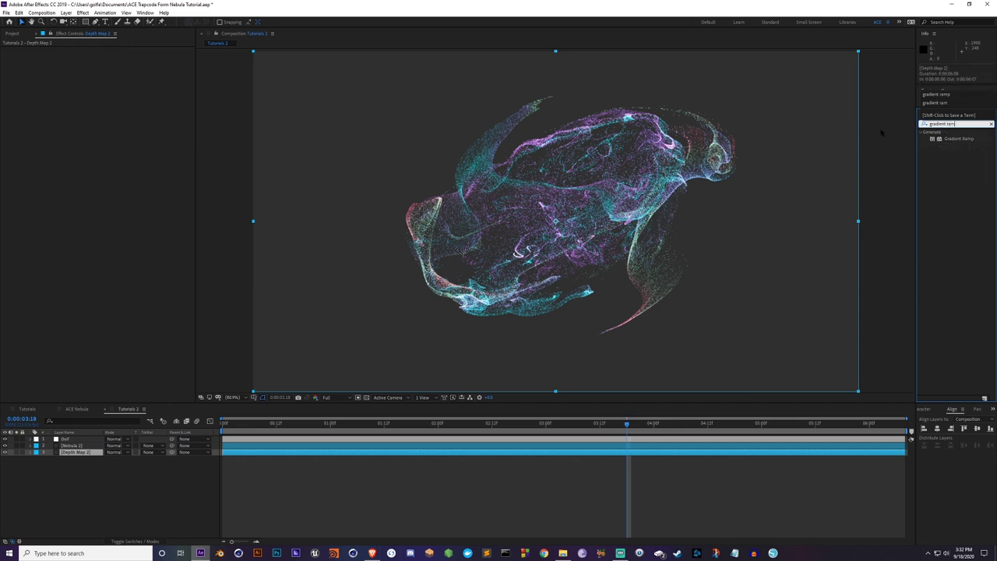
pyautogui.doubleClick(972, 138)
# Step: Try pre-composing the Depth Map 2 layer and hiding it, and undo both changes
pyautogui.click(88, 454)
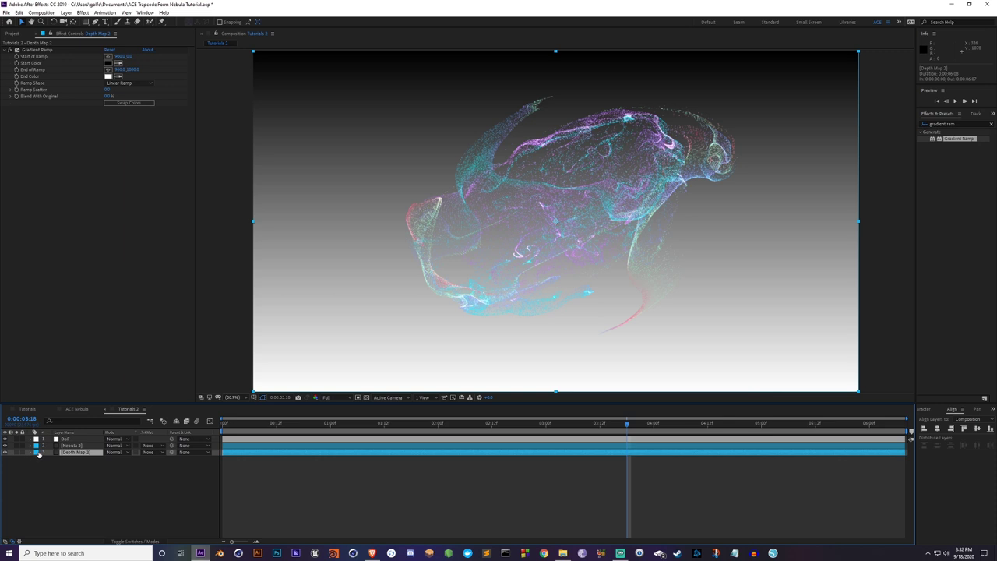
pyautogui.hotkey('ctrl', 'shift', 'c')
pyautogui.click(547, 288)
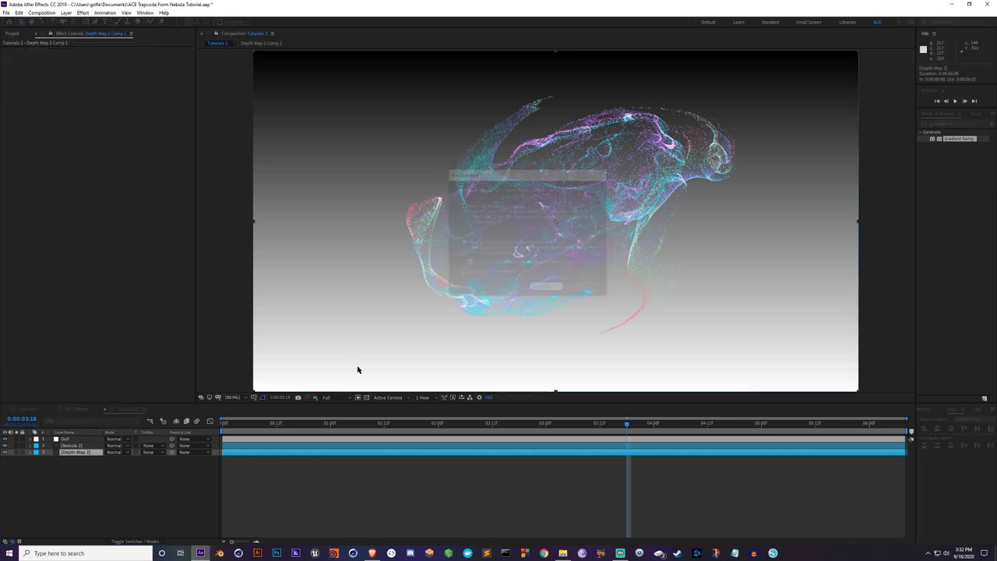
pyautogui.click(4, 452)
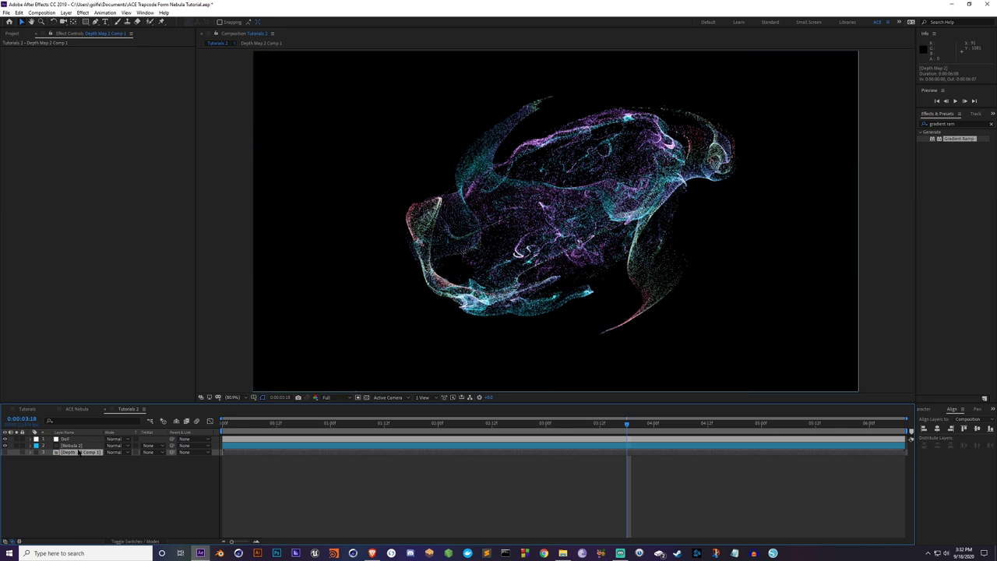
pyautogui.hotkey('ctrl', 'z')
pyautogui.hotkey('ctrl', 'z')
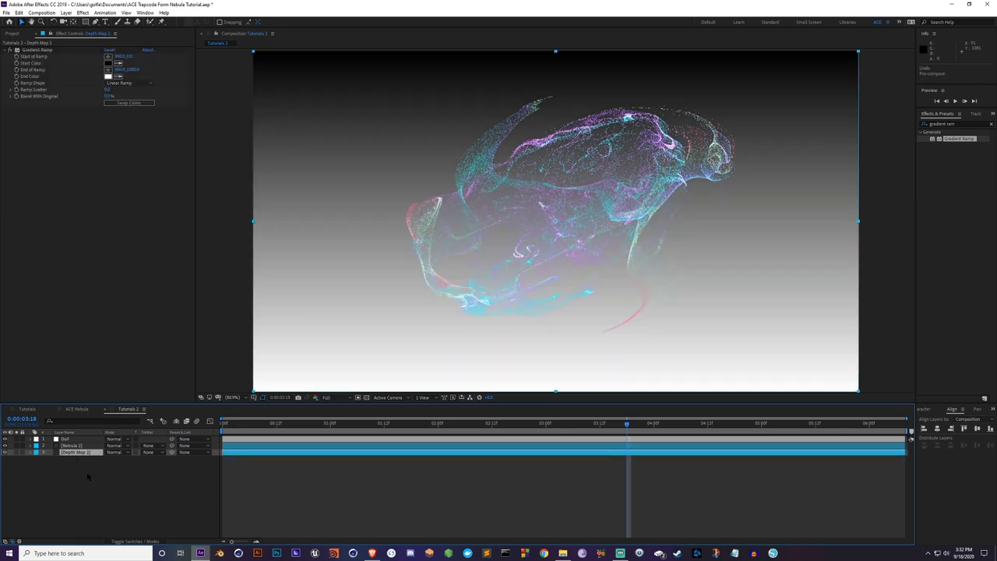
# Step: Pre-compose the Depth Map 2 layer with all attributes moved into the new composition, and hide the resulting layer
pyautogui.hotkey('ctrl', 'shift', 'c')
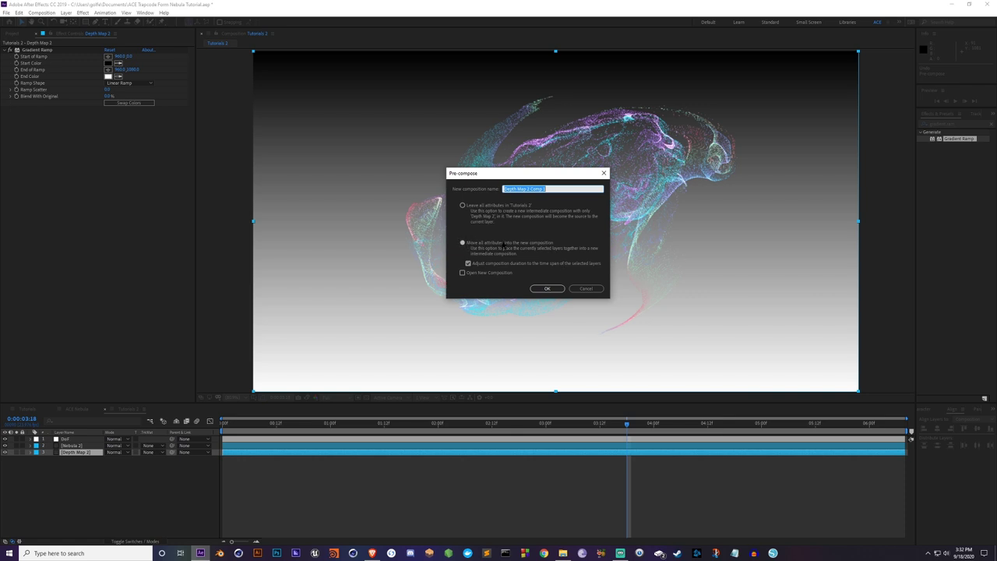
pyautogui.click(547, 288)
pyautogui.click(5, 452)
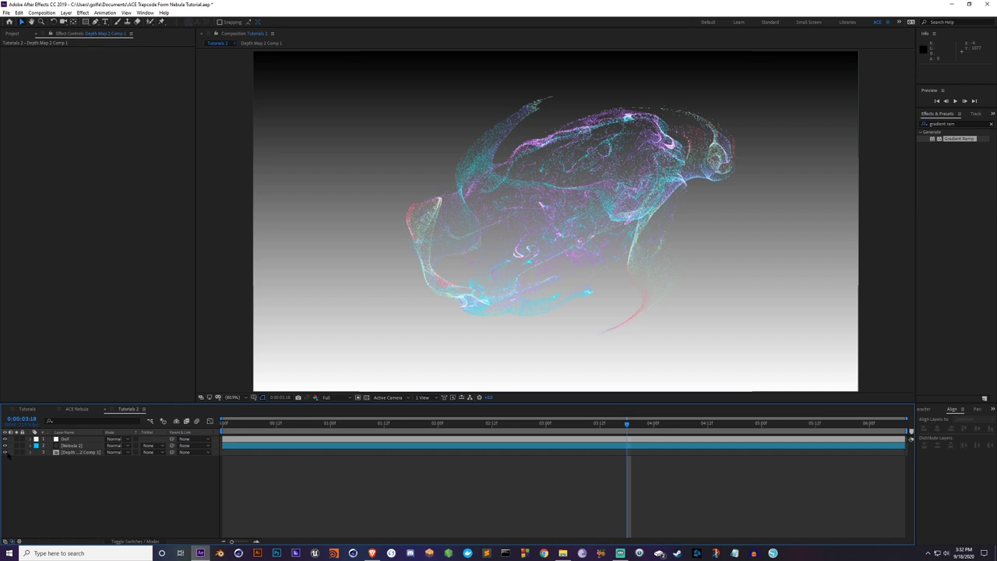
# Step: Set the depth layer of the DoF layer's FL Depth Of Field effect to Depth Map 2 Comp 1
pyautogui.click(77, 439)
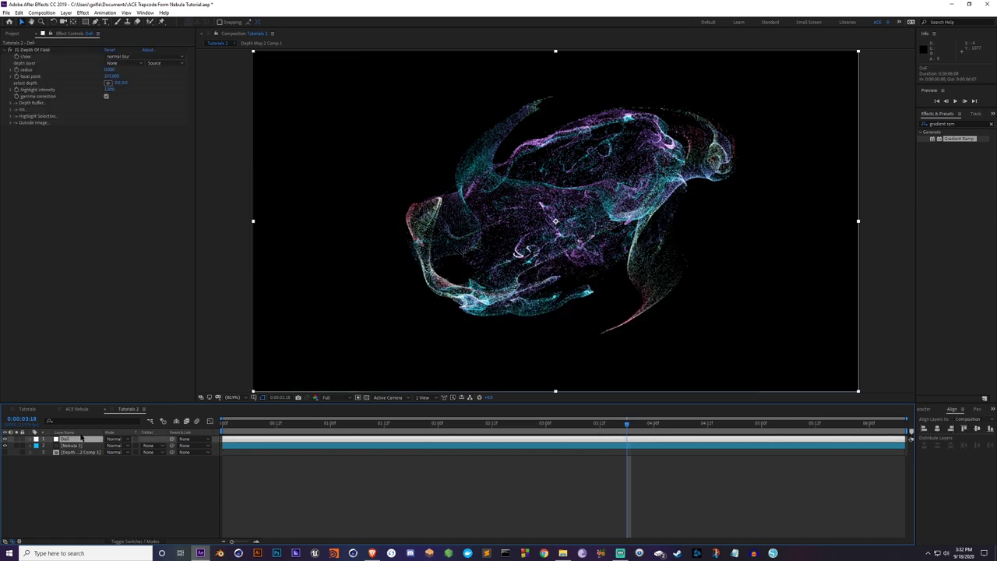
pyautogui.click(124, 63)
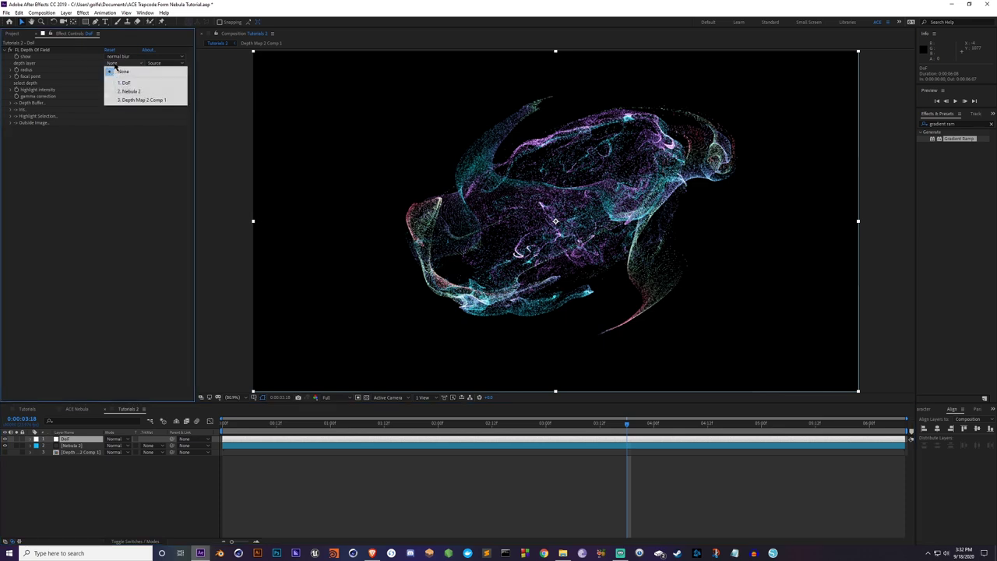
pyautogui.click(151, 101)
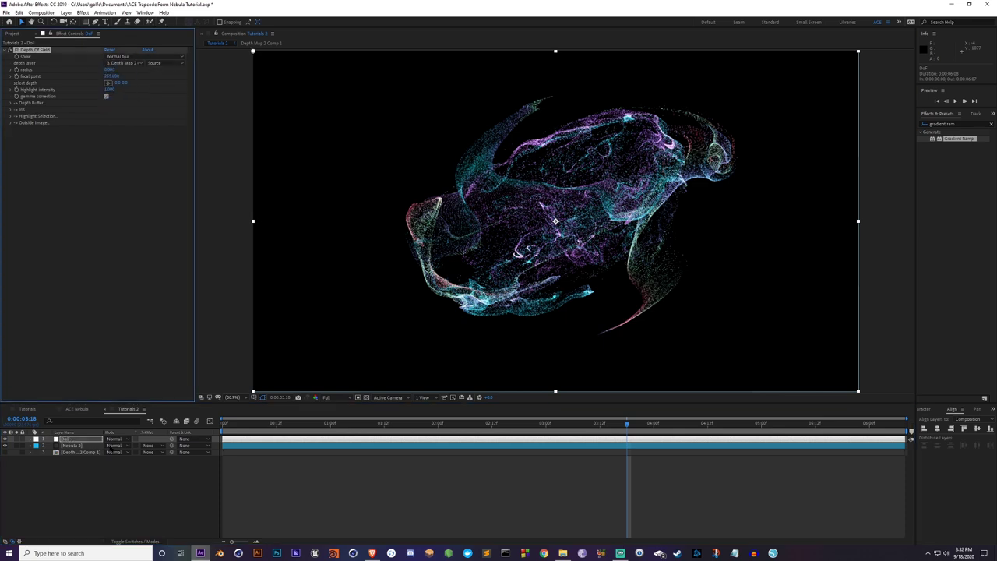
# Step: Place the FL Depth Of Field select depth point at the centre of the composition
pyautogui.click(70, 130)
pyautogui.click(43, 51)
pyautogui.click(109, 83)
pyautogui.click(555, 221)
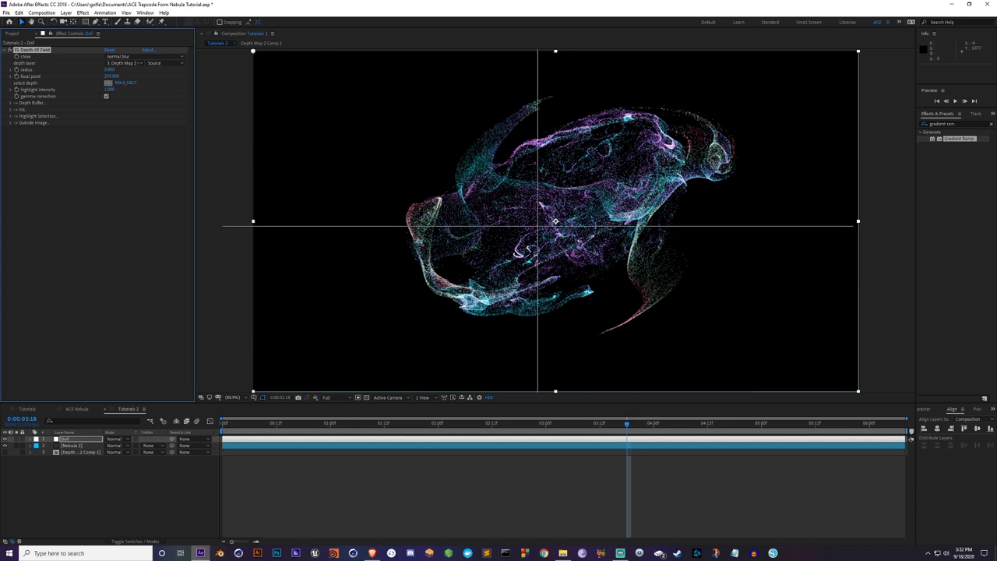
pyautogui.click(556, 221)
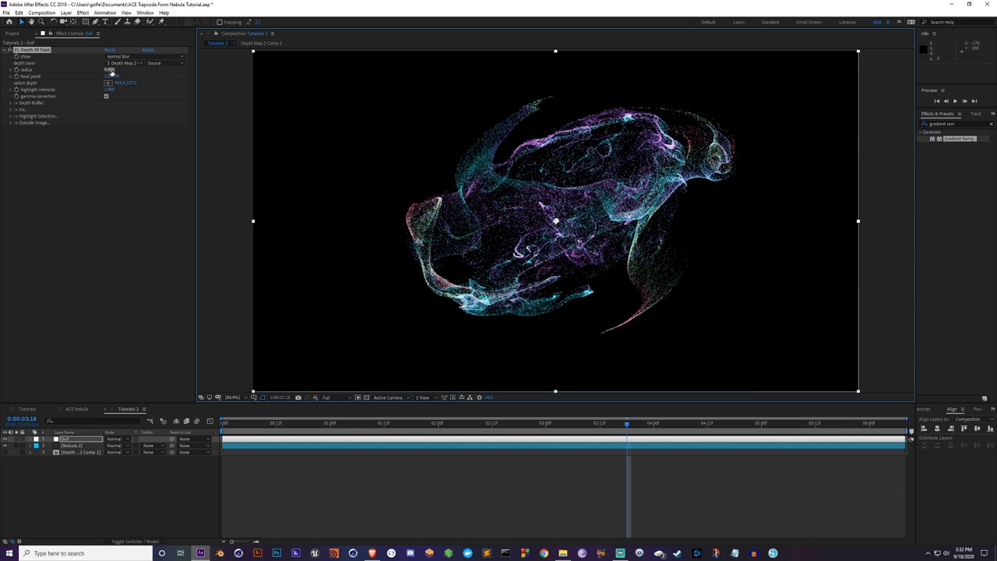
# Step: Raise the FL Depth Of Field radius to about 9.4 and inspect the blurred nebula up close
pyautogui.moveTo(111, 71); pyautogui.dragTo(134, 70)
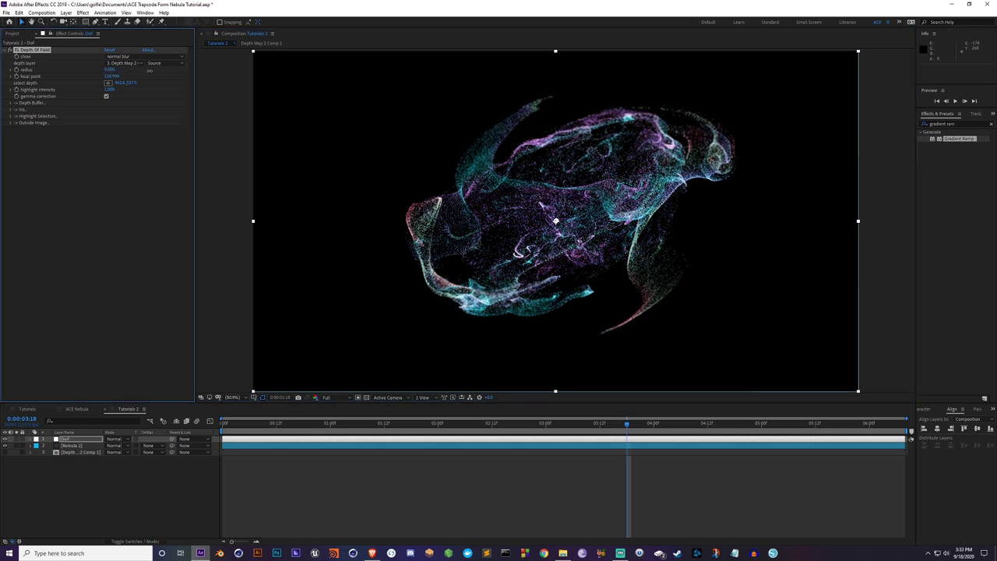
pyautogui.scroll(2, 468, 248)
pyautogui.scroll(-1, 468, 248)
pyautogui.scroll(1, 468, 249)
pyautogui.moveTo(467, 247); pyautogui.dragTo(441, 214)
pyautogui.scroll(-2, 441, 214)
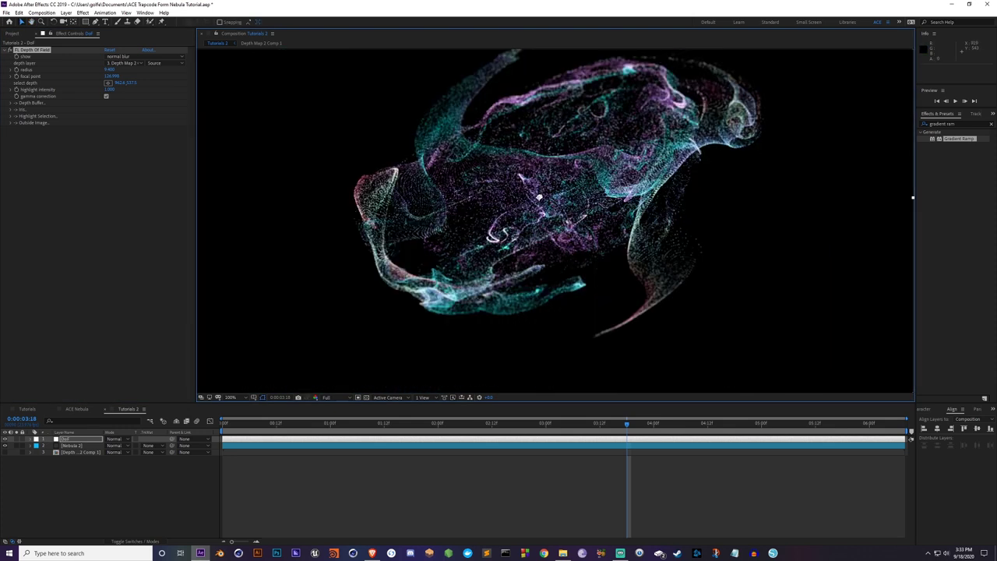
# Step: Set the FL Depth Of Field radius to about 16.5 and add FL Glow to the DoF layer, ordered before the depth-of-field effect
pyautogui.moveTo(110, 70); pyautogui.dragTo(127, 70)
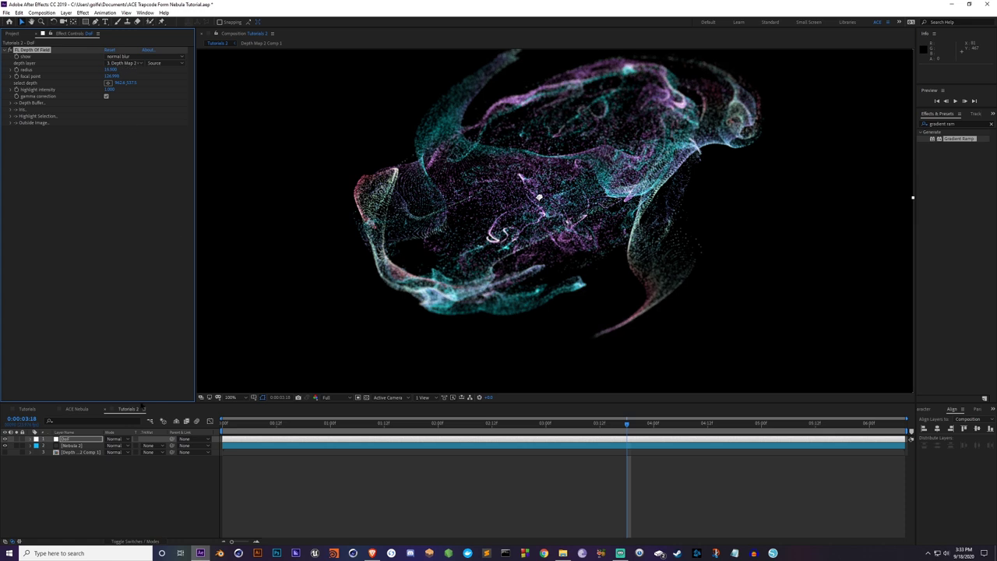
pyautogui.click(88, 440)
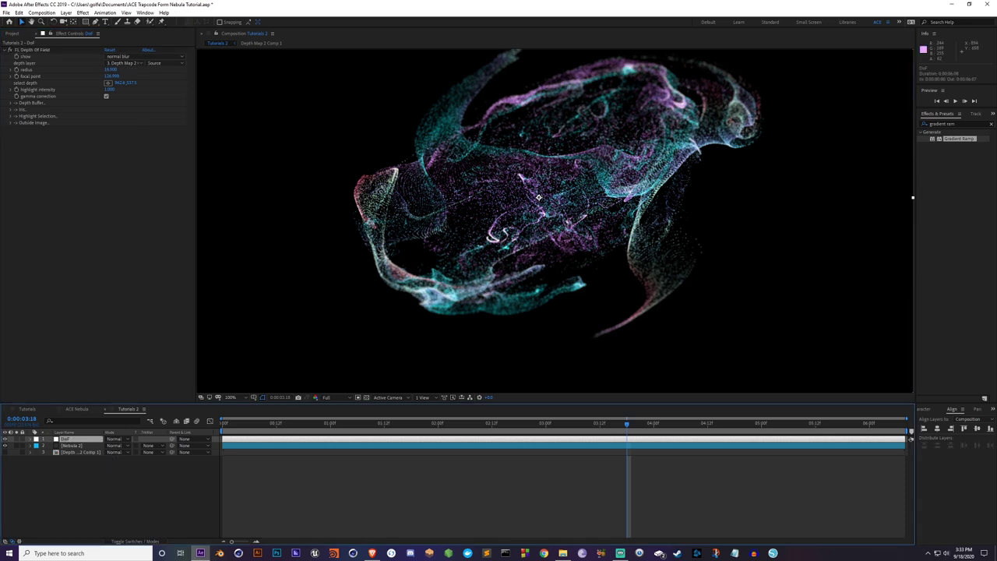
pyautogui.click(973, 123)
pyautogui.write('fl glow')
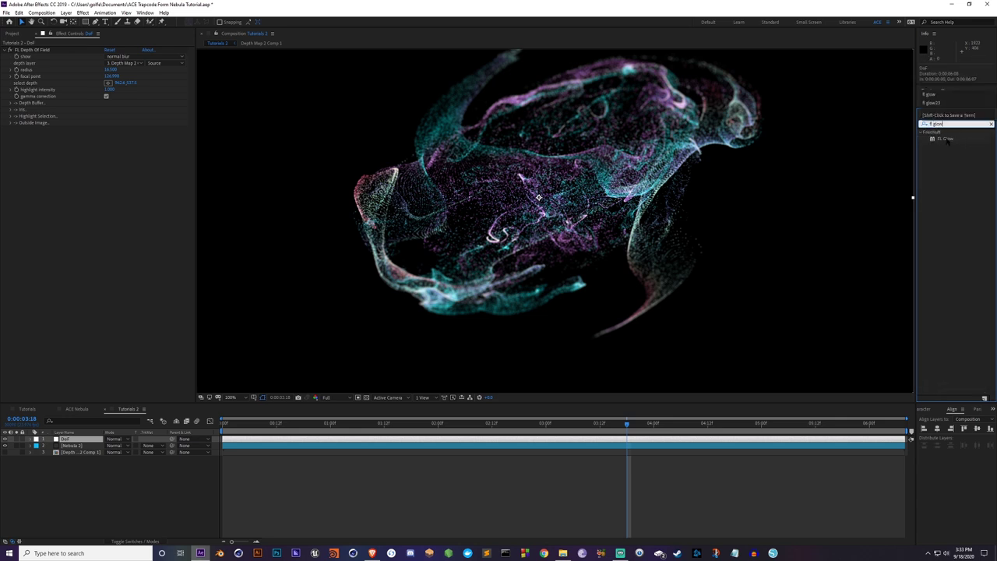
pyautogui.doubleClick(945, 138)
pyautogui.moveTo(36, 52); pyautogui.dragTo(31, 205)
# Step: Fit the composition in view and raise the DoF layer's FL Glow radius to about 350 and its amount to about 1.6
pyautogui.click(231, 397)
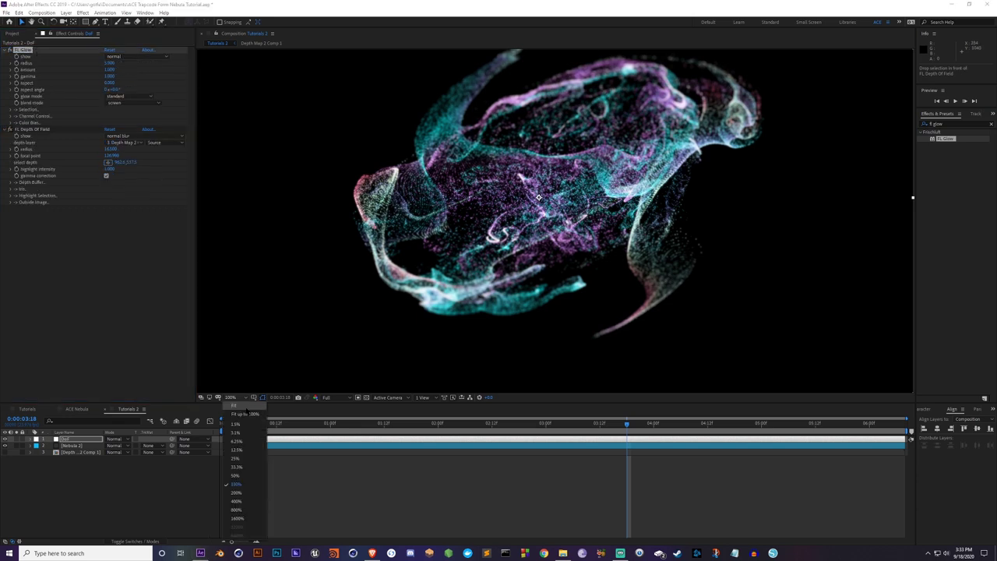
pyautogui.click(244, 413)
pyautogui.click(70, 439)
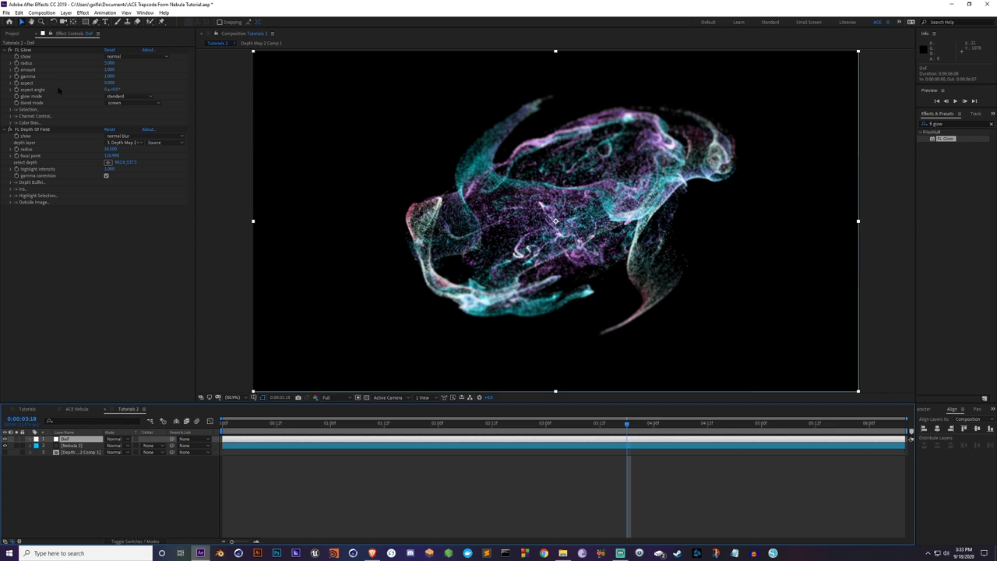
pyautogui.moveTo(109, 63); pyautogui.dragTo(230, 65)
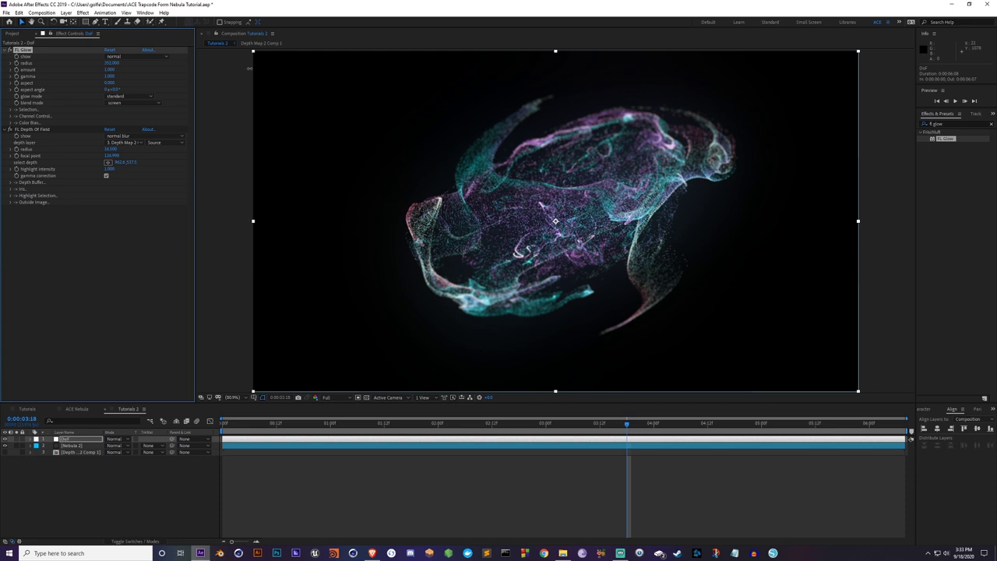
pyautogui.moveTo(110, 69); pyautogui.dragTo(144, 70)
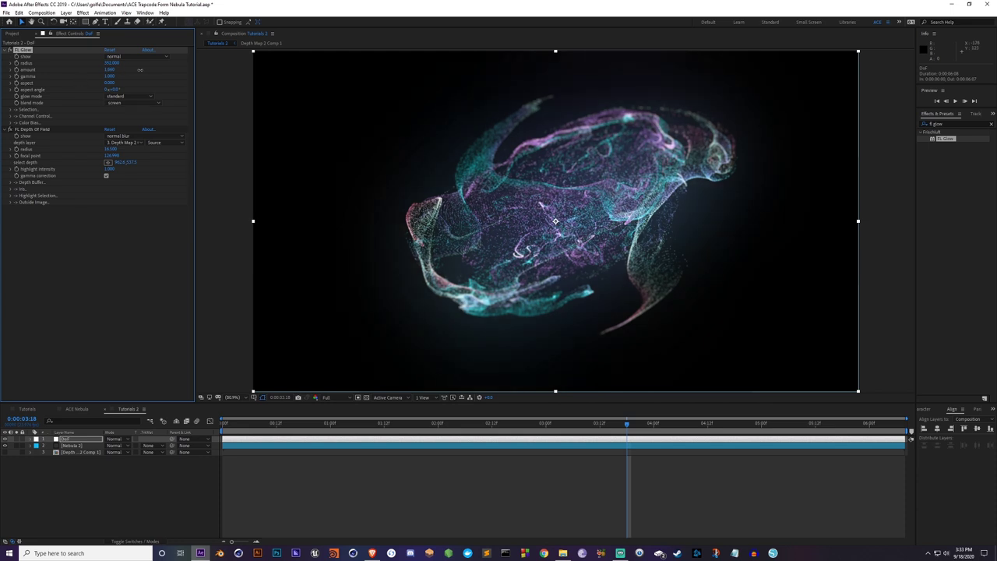
# Step: Preview the glowing nebula animation from the start of the composition and return to the first frame
pyautogui.click(456, 472)
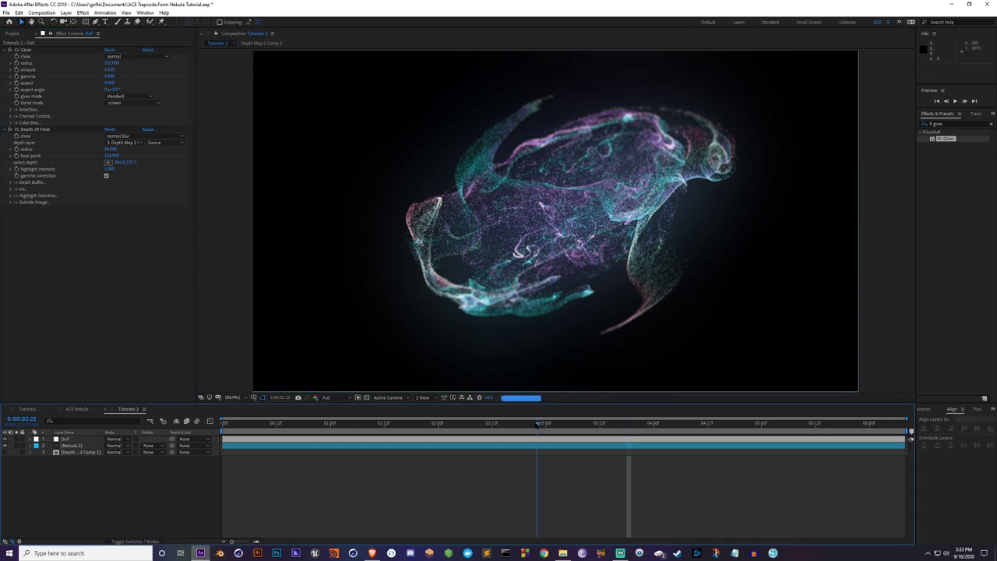
pyautogui.press('Home')
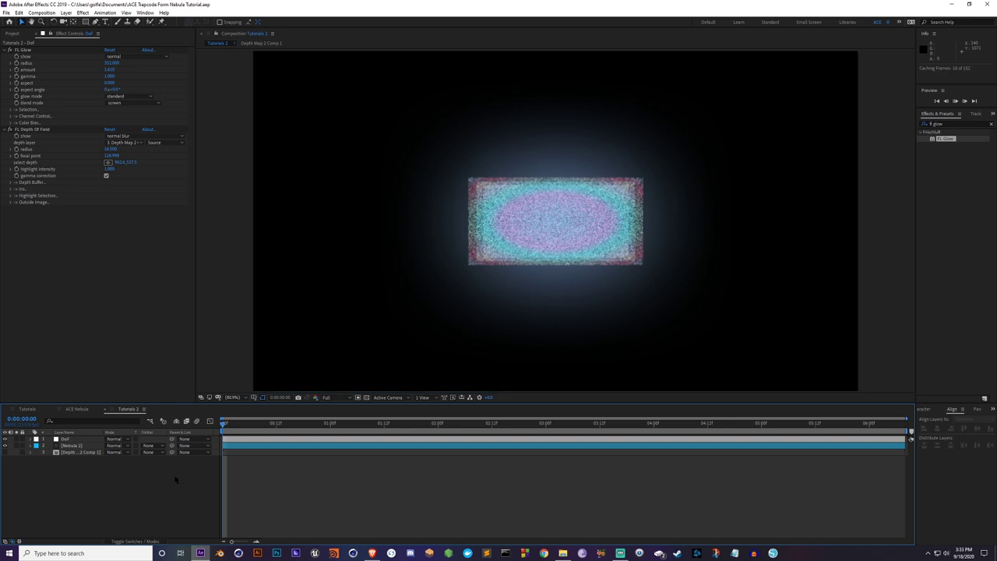
pyautogui.press('space')
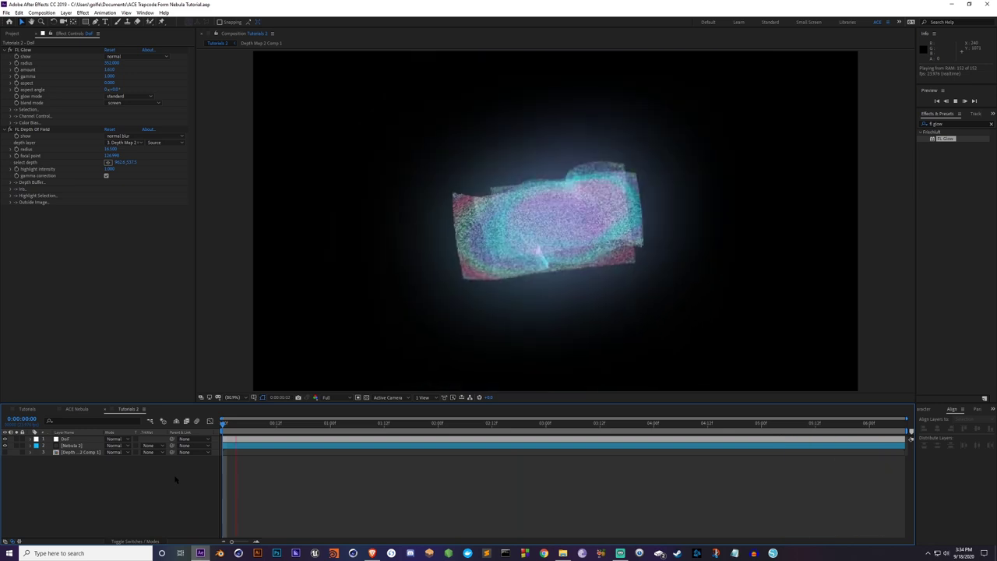
pyautogui.moveTo(258, 424); pyautogui.dragTo(223, 426)
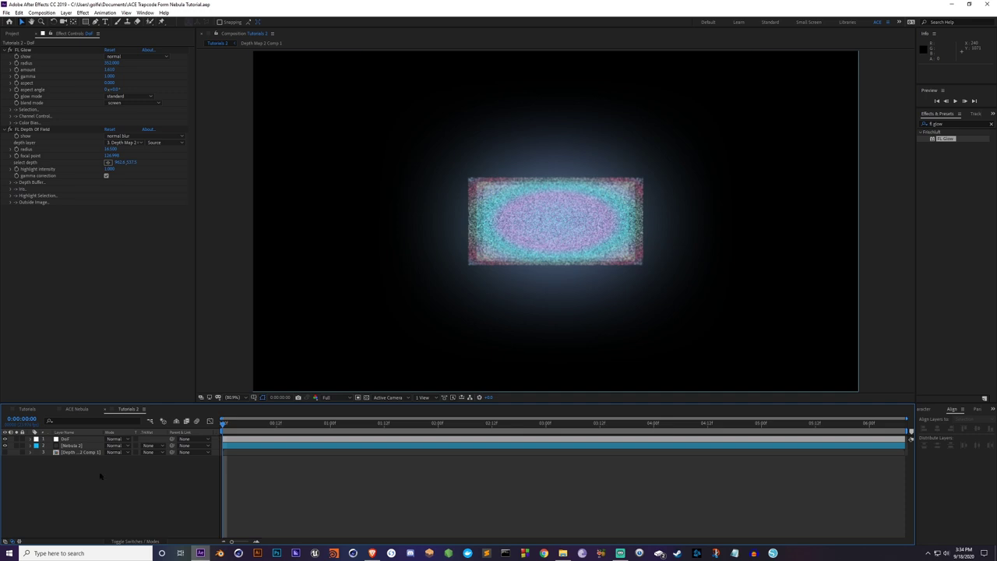
# Step: Pre-compose the Nebula 2 layer as Nebula 2 Comp 1, moving all attributes into the new composition
pyautogui.click(84, 445)
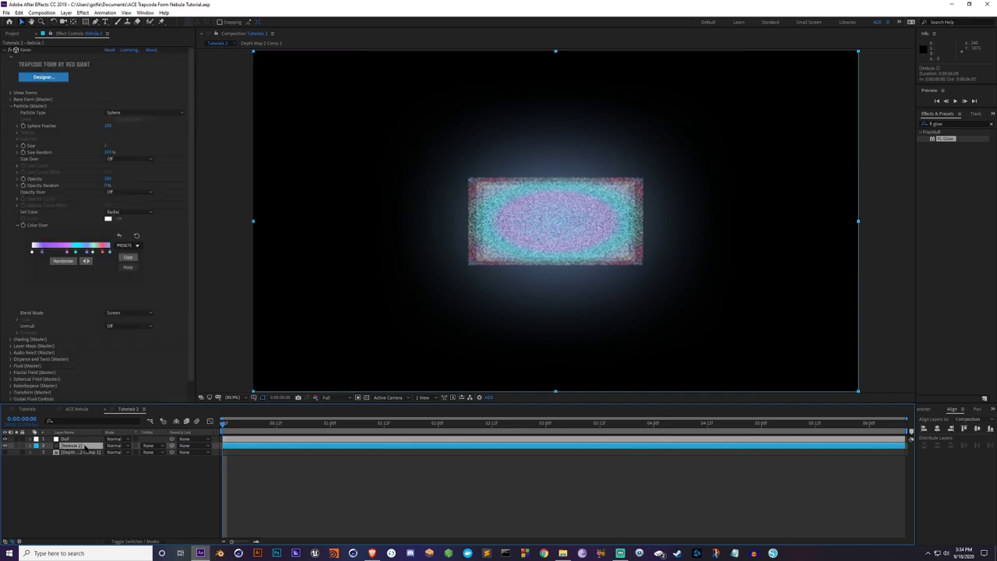
pyautogui.hotkey('ctrl', 'shift', 'c')
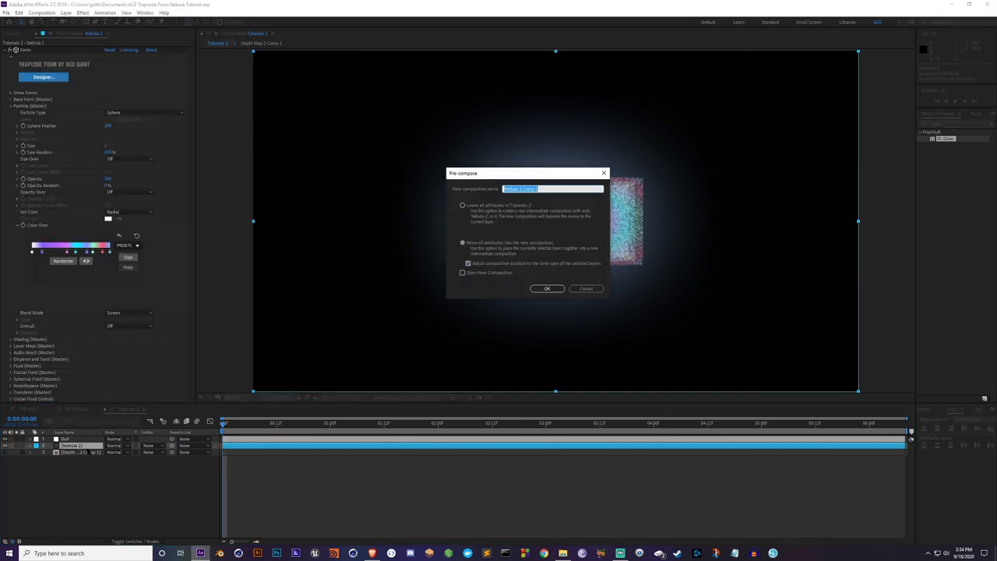
pyautogui.click(546, 187)
pyautogui.click(547, 288)
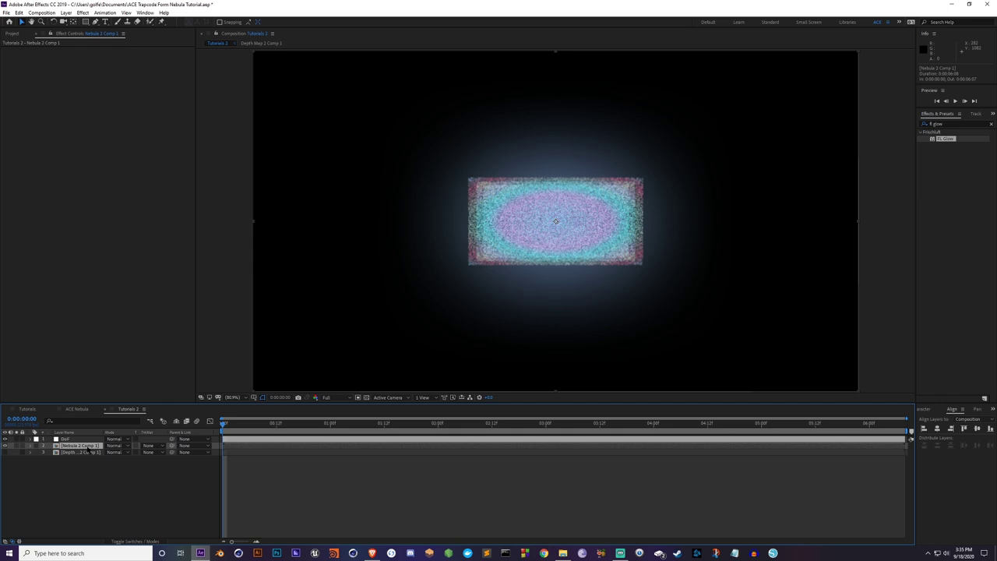
# Step: Enable time remapping on the Nebula 2 Comp 1 layer
pyautogui.hotkey('ctrl', 'alt', 't')
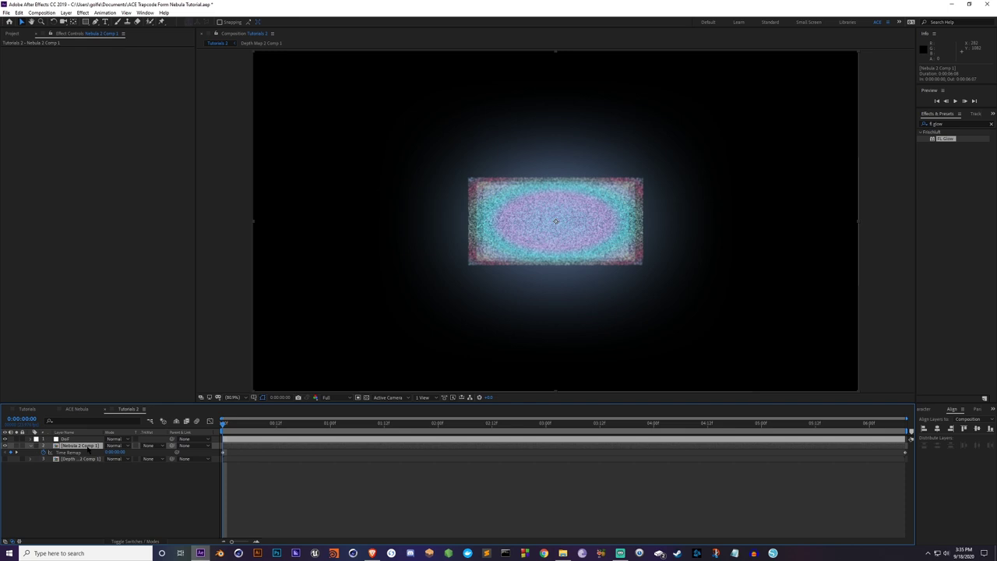
pyautogui.rightClick(84, 448)
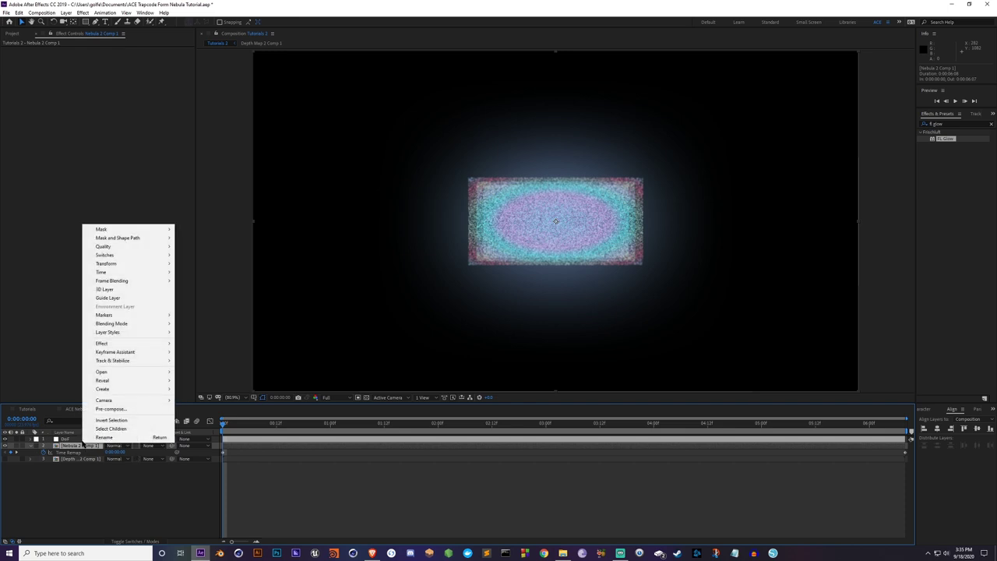
pyautogui.moveTo(124, 274)
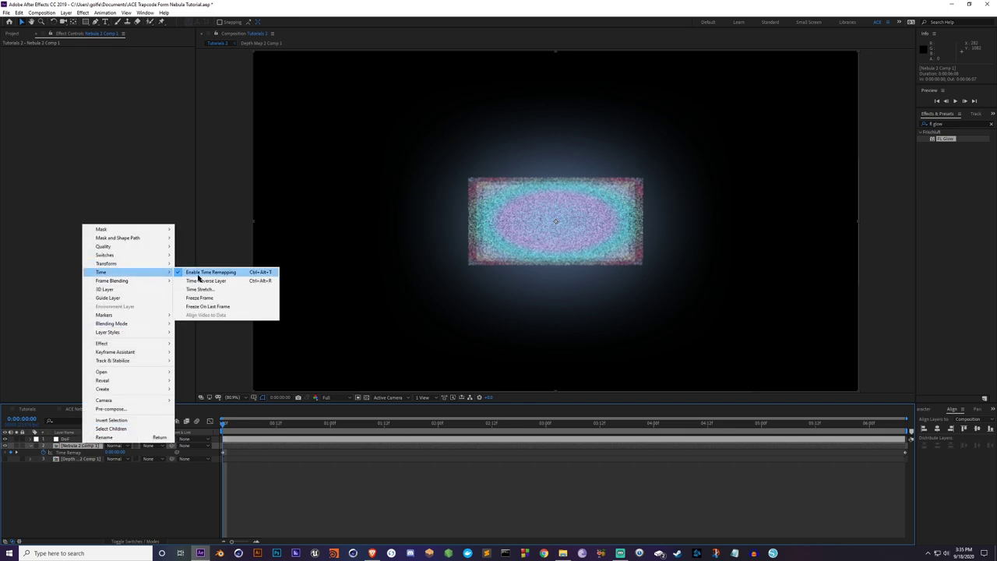
pyautogui.click(94, 466)
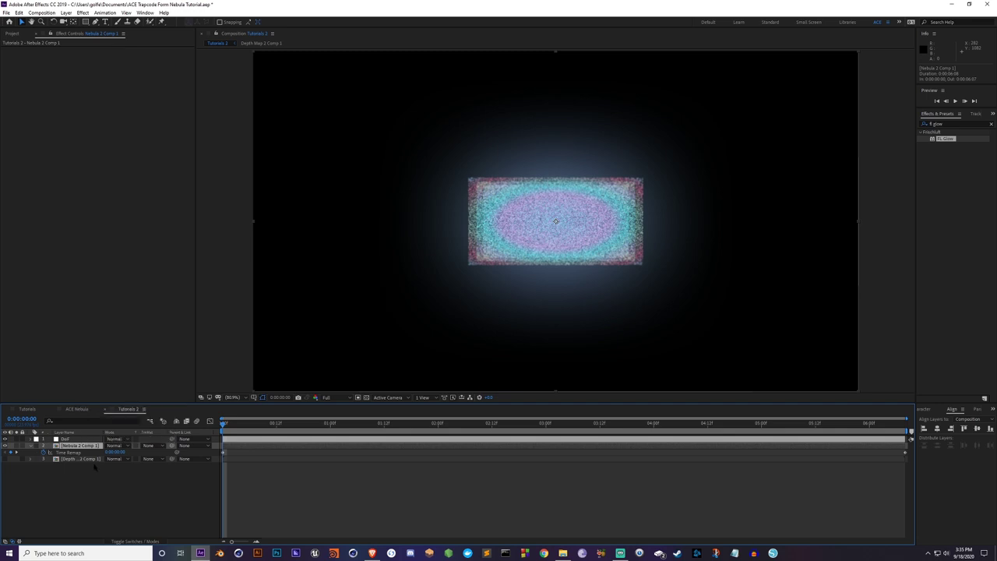
# Step: Set the first Time Remap keyframe of Nebula 2 Comp 1 to 0:00:00:19 so the nebula starts already swirled
pyautogui.click(223, 452)
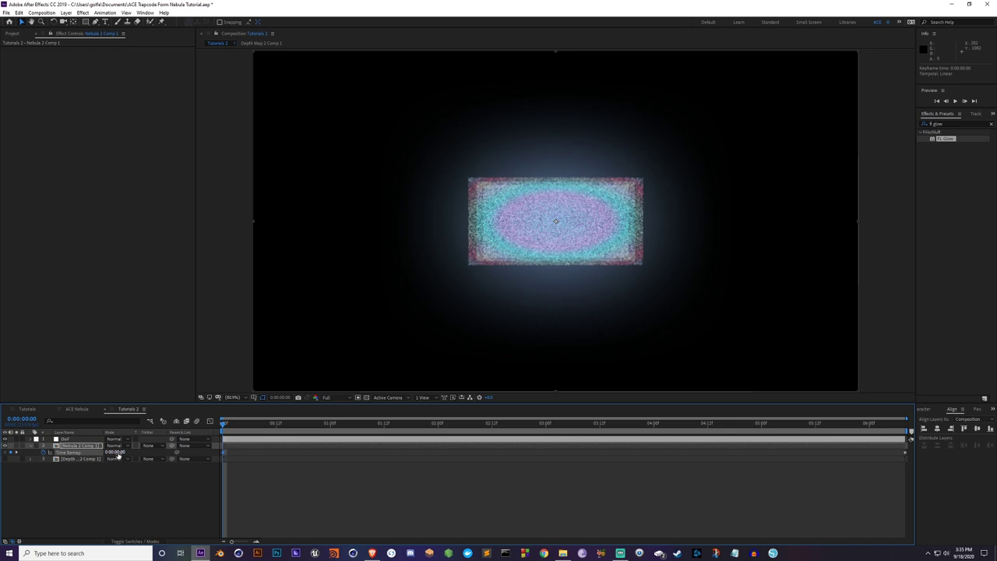
pyautogui.moveTo(157, 451); pyautogui.dragTo(159, 452)
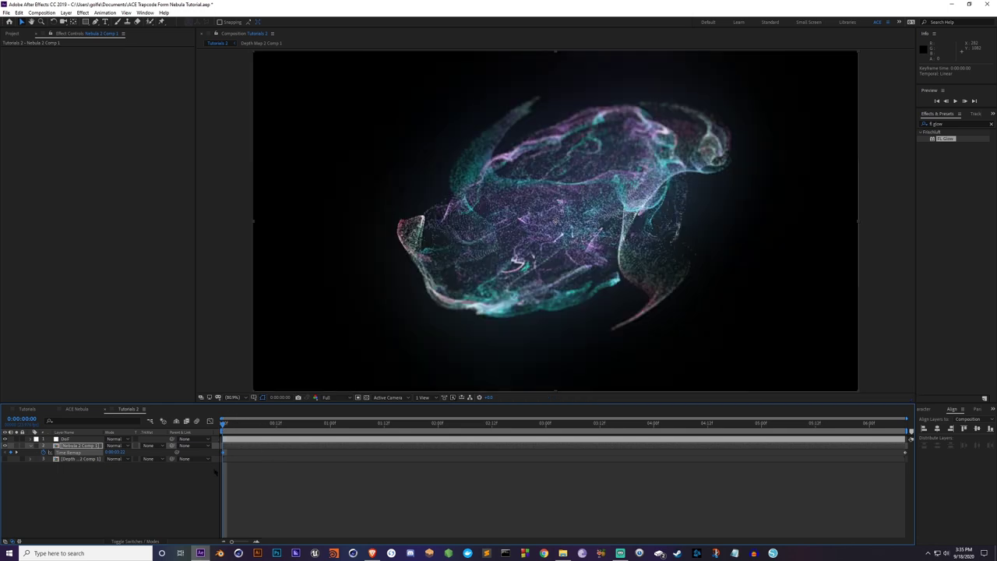
pyautogui.hotkey('ctrl', 'z')
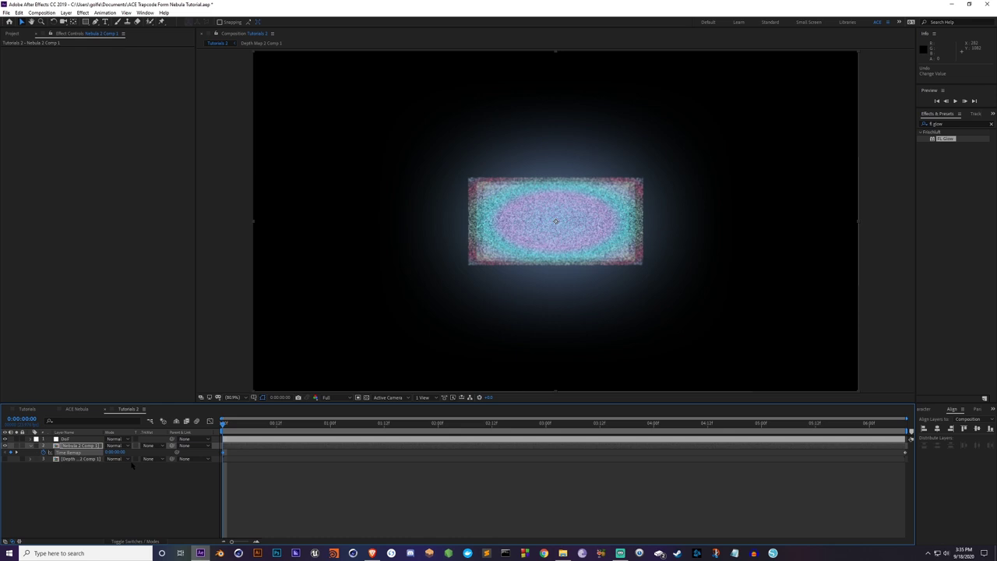
pyautogui.moveTo(117, 452); pyautogui.dragTo(179, 453)
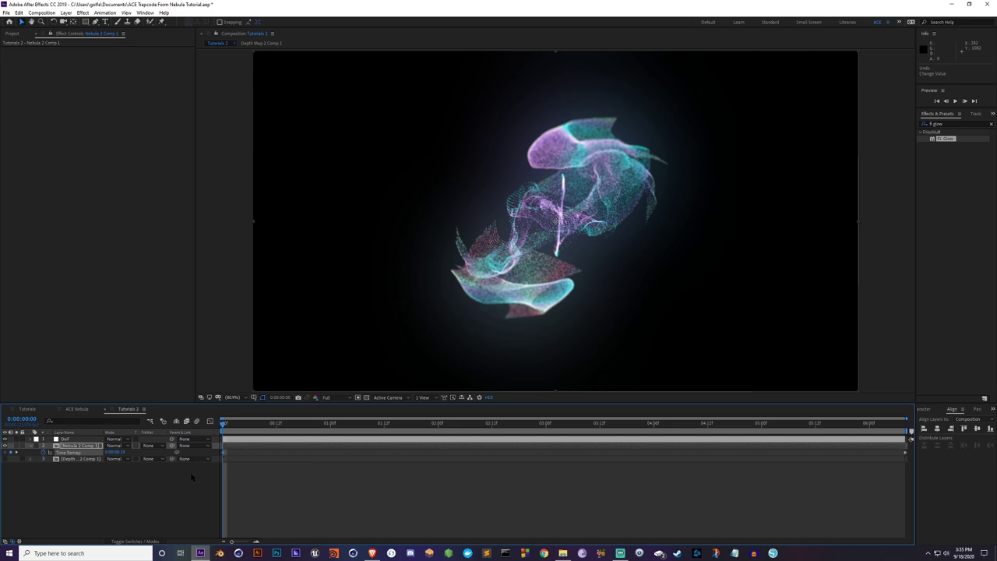
pyautogui.click(162, 506)
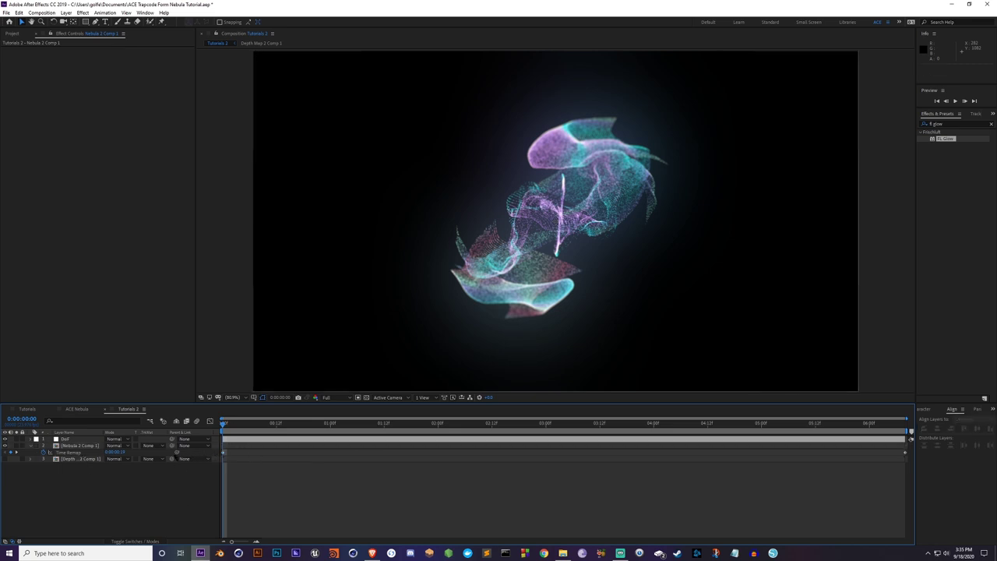
# Step: Apply Easy Ease to both Time Remap keyframes of Nebula 2 Comp 1
pyautogui.moveTo(212, 451); pyautogui.dragTo(914, 458)
pyautogui.click(131, 496)
pyautogui.click(74, 452)
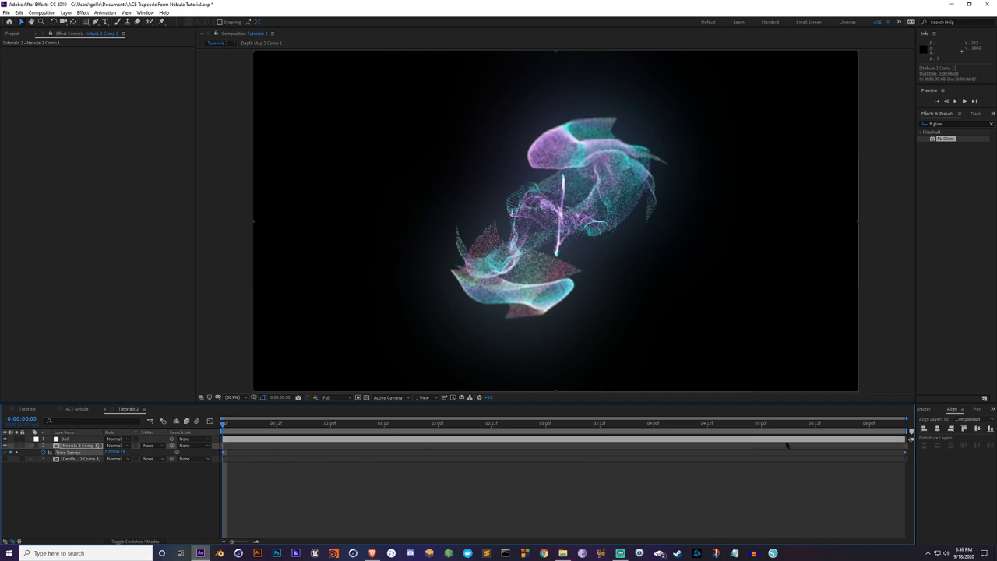
pyautogui.click(191, 493)
pyautogui.click(81, 452)
# Step: Reshape the Time Remap curve in the graph editor with a long ease into the last keyframe, and preview the animation
pyautogui.click(210, 420)
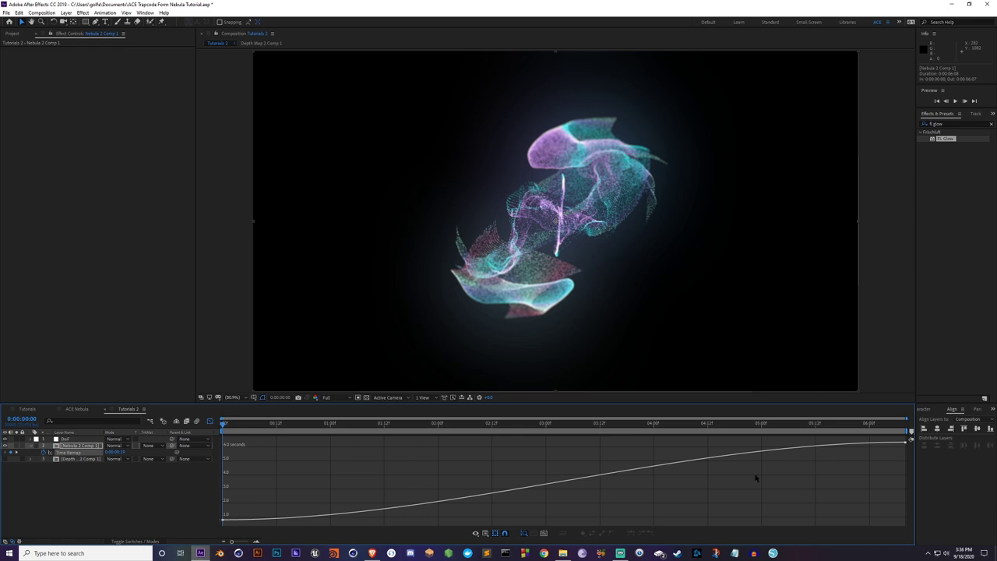
pyautogui.click(779, 451)
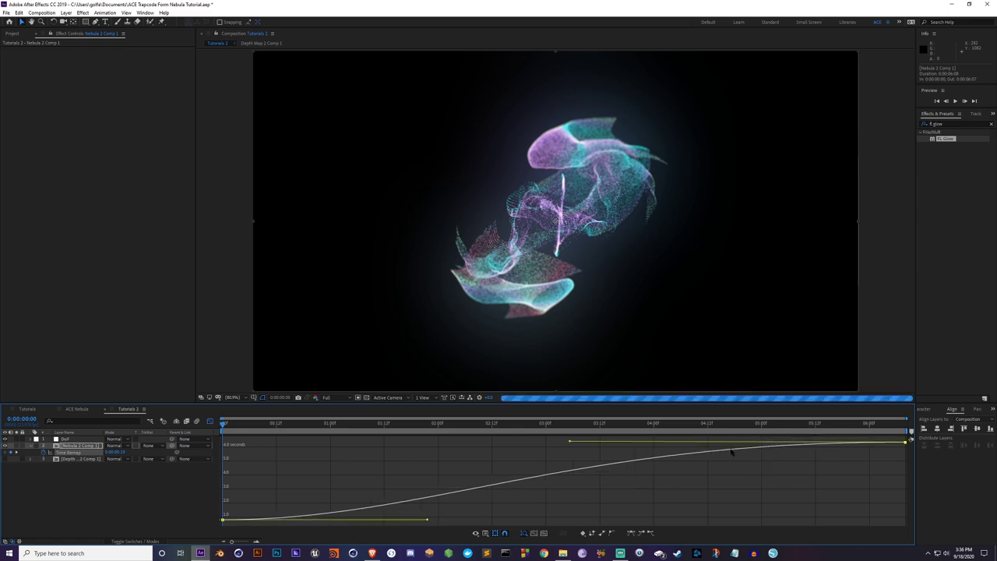
pyautogui.moveTo(709, 454); pyautogui.dragTo(329, 464)
pyautogui.click(178, 499)
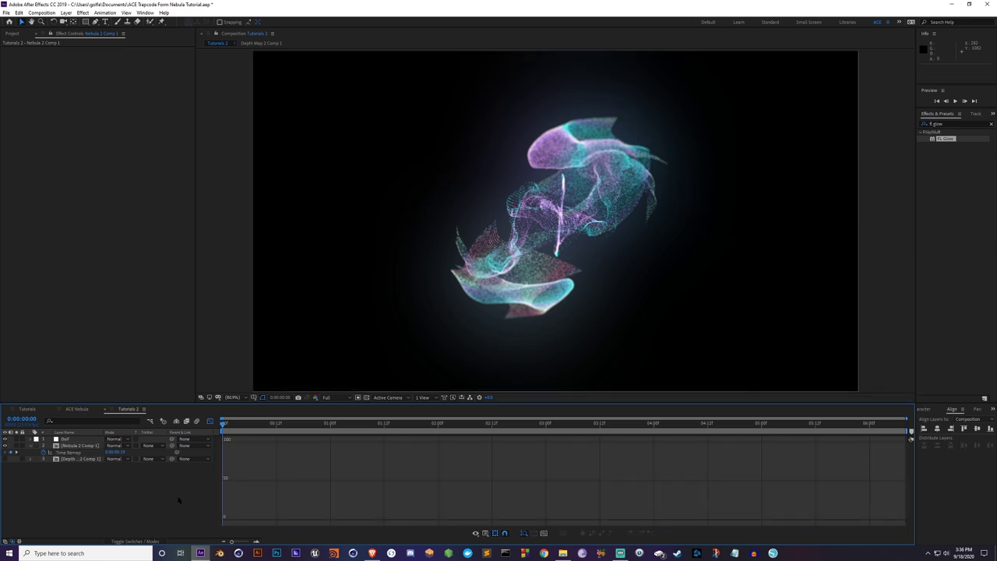
pyautogui.click(210, 422)
pyautogui.press('space')
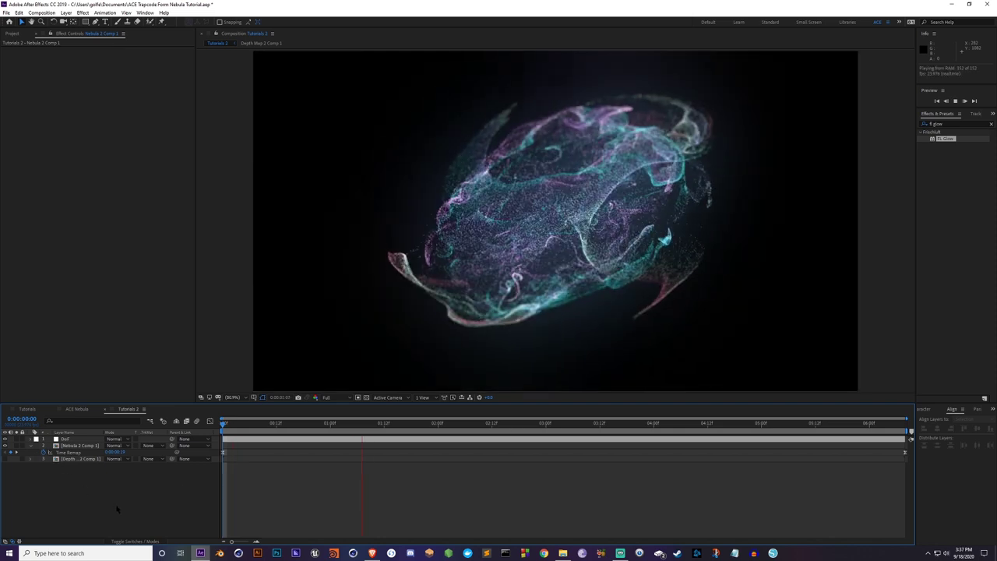